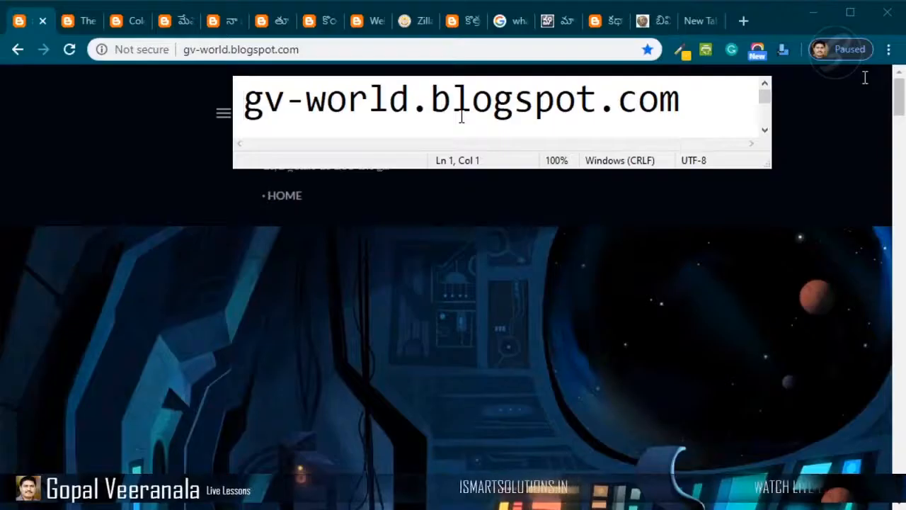
# - Highlight the 'world.blogspot.com' part of the gv-world.blogspot.com address in the text note
pyautogui.press('Right')
pyautogui.press('Right')
pyautogui.press('Right')
pyautogui.hotkey('shift', 'End')
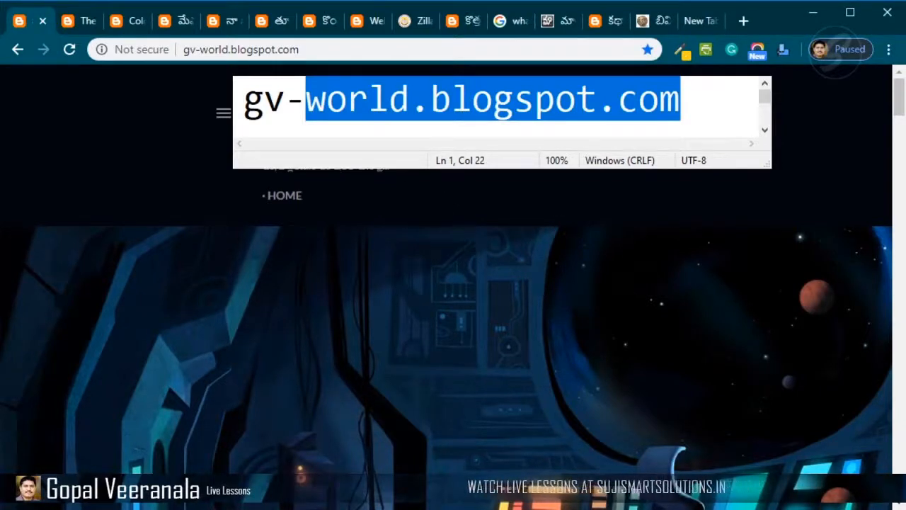
# - Scroll through the gv-world blog's home page to review its latest posts
pyautogui.scroll(-7, 833, 200)
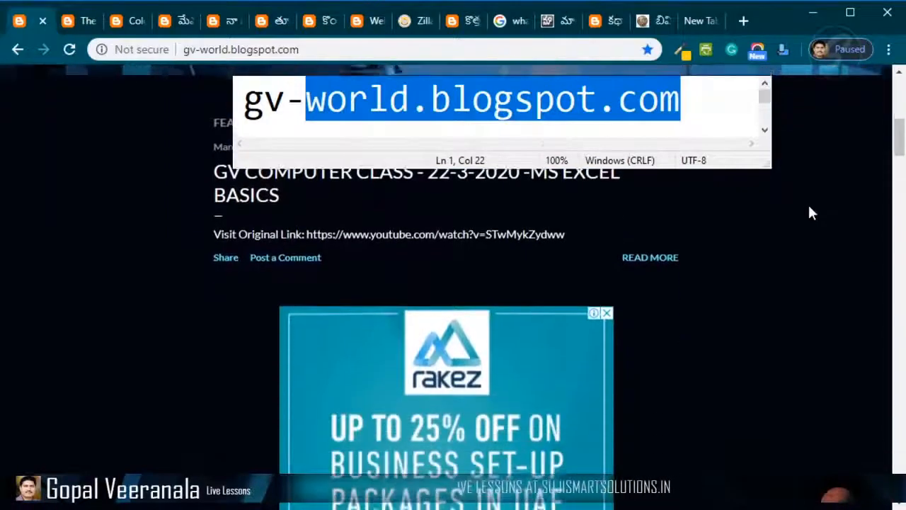
pyautogui.scroll(-10, 811, 208)
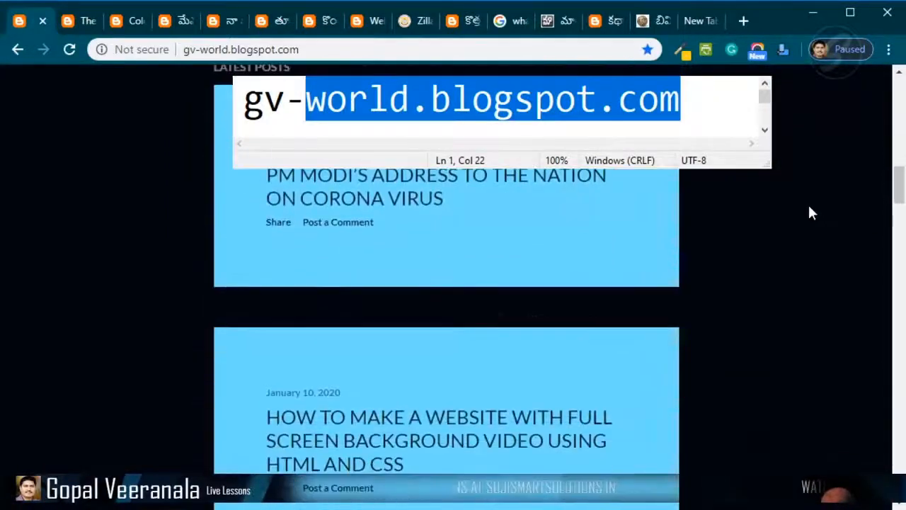
pyautogui.scroll(-7, 812, 213)
pyautogui.scroll(-7, 811, 216)
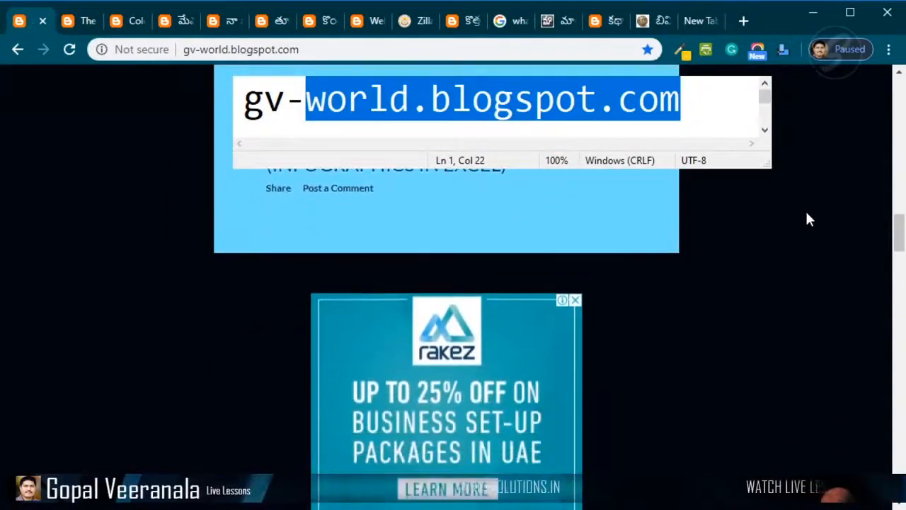
pyautogui.scroll(-1, 809, 221)
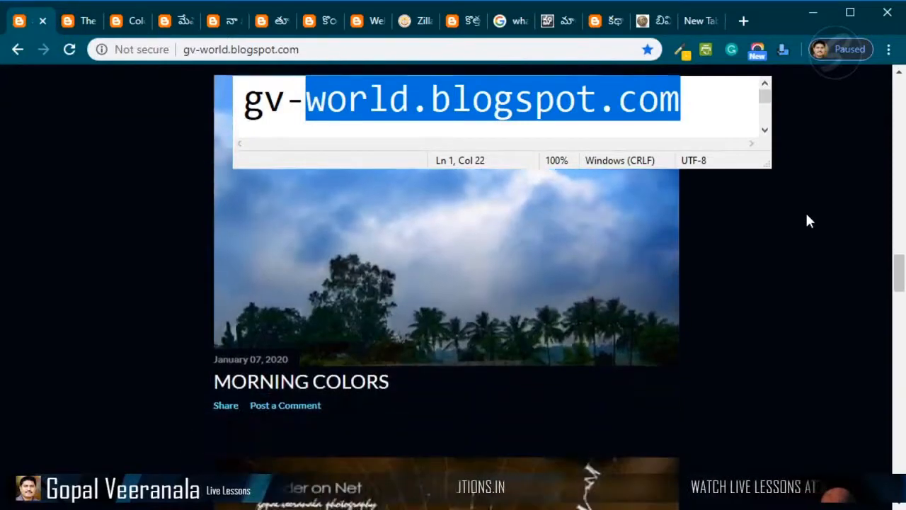
pyautogui.scroll(-10, 798, 275)
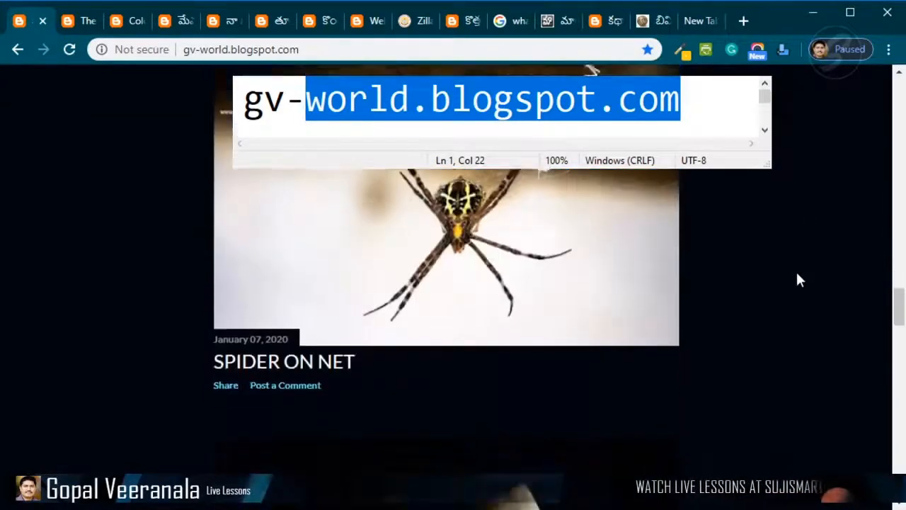
pyautogui.scroll(-2, 786, 272)
pyautogui.scroll(2, 783, 269)
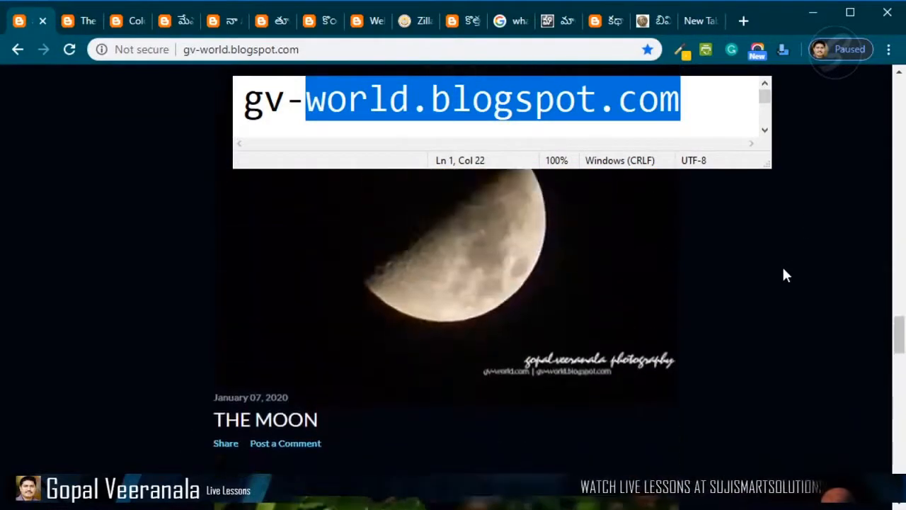
pyautogui.scroll(-4, 784, 275)
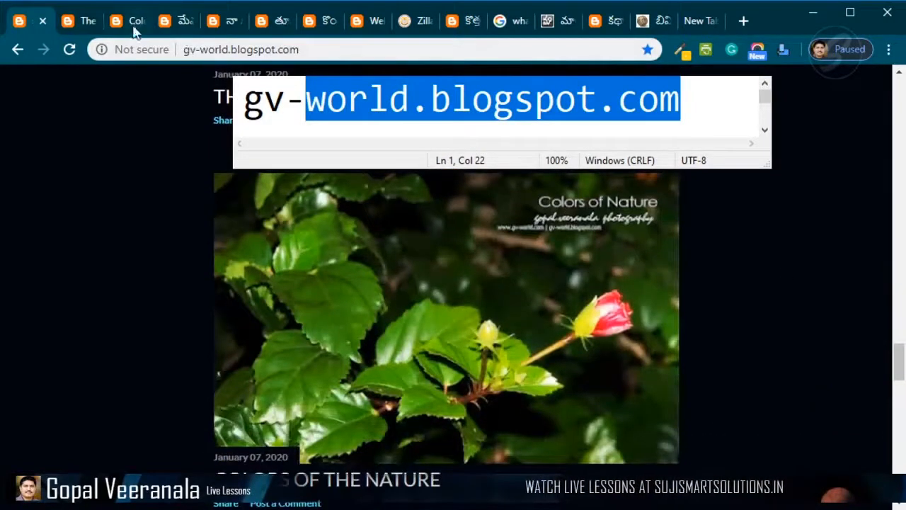
# - Switch to the tabs for The Moon, Colors of Nature and a Telugu poem post and scroll through it
pyautogui.click(75, 25)
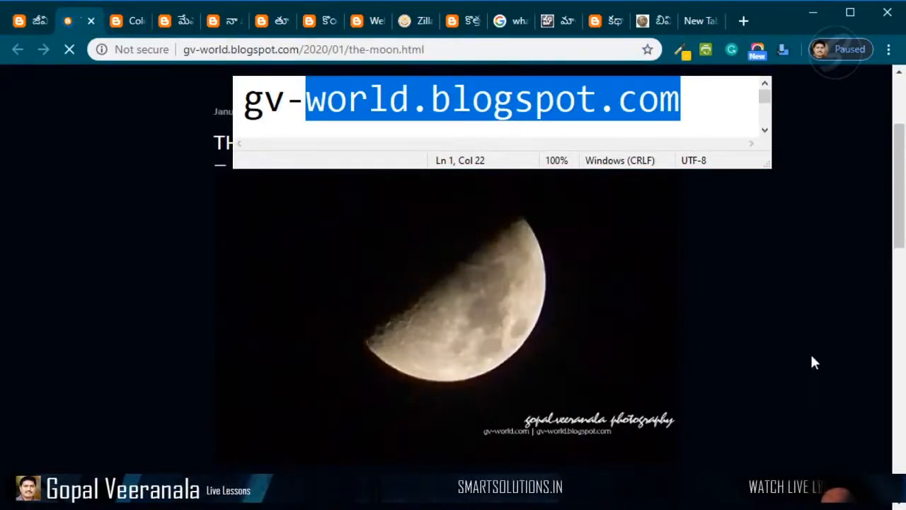
pyautogui.click(127, 27)
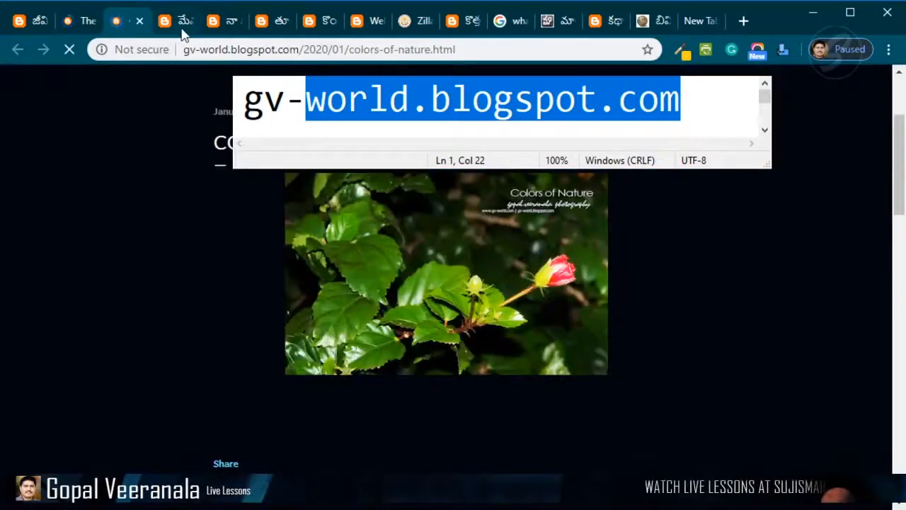
pyautogui.click(182, 31)
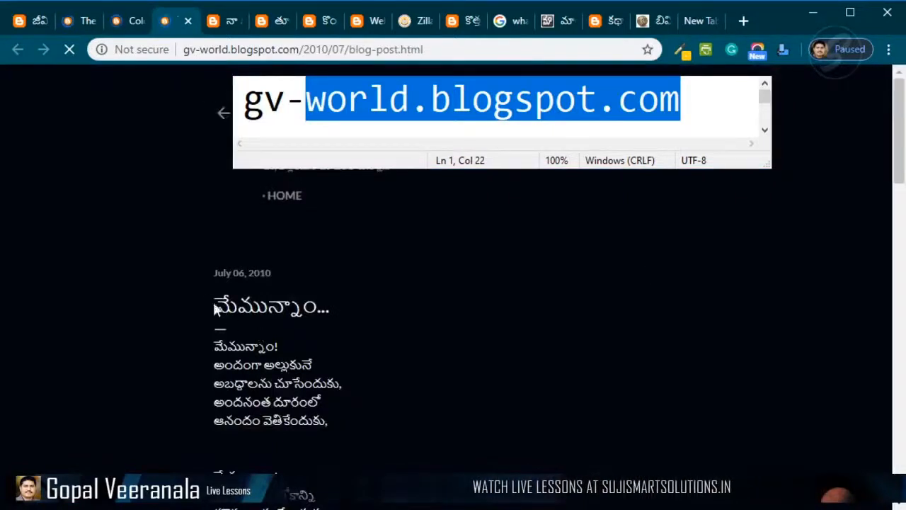
pyautogui.scroll(-8, 257, 322)
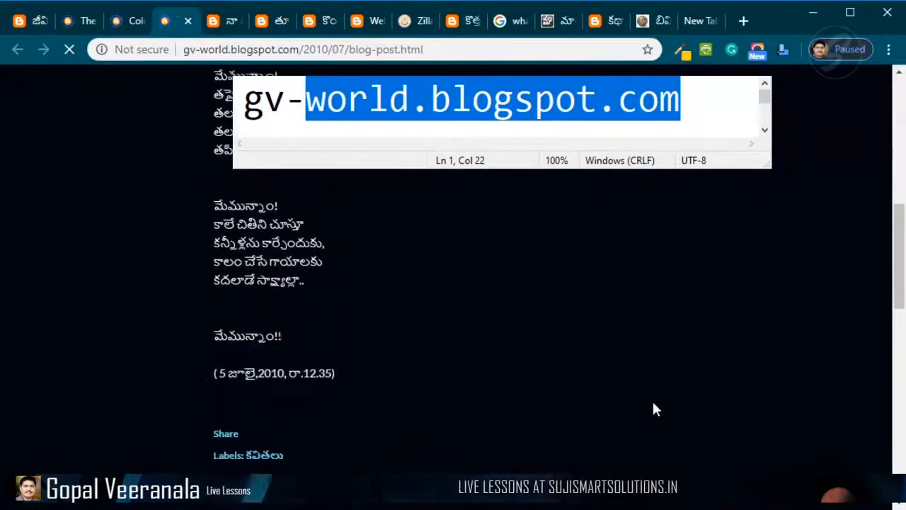
pyautogui.scroll(-1, 653, 409)
pyautogui.scroll(10, 708, 410)
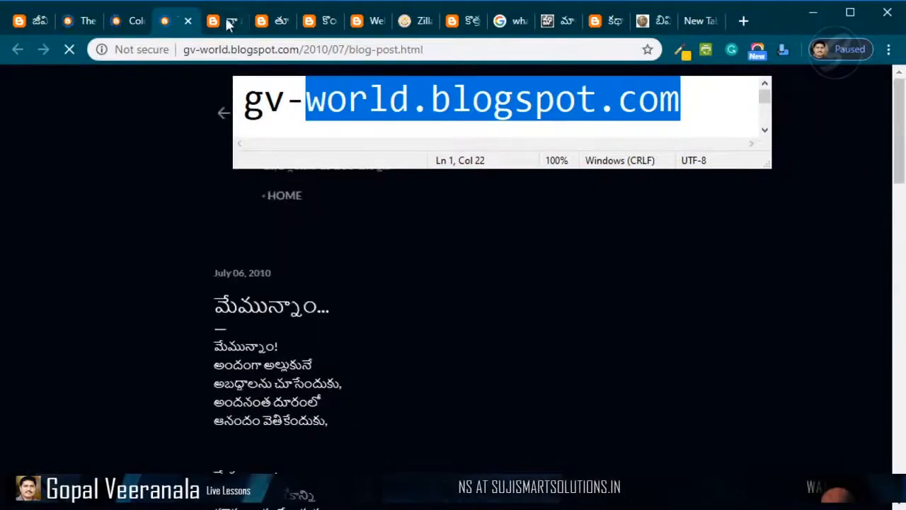
# - Open the wallpapers-with-my-photography post tab and the 2009 dragonfly post tab, scrolling each
pyautogui.click(227, 22)
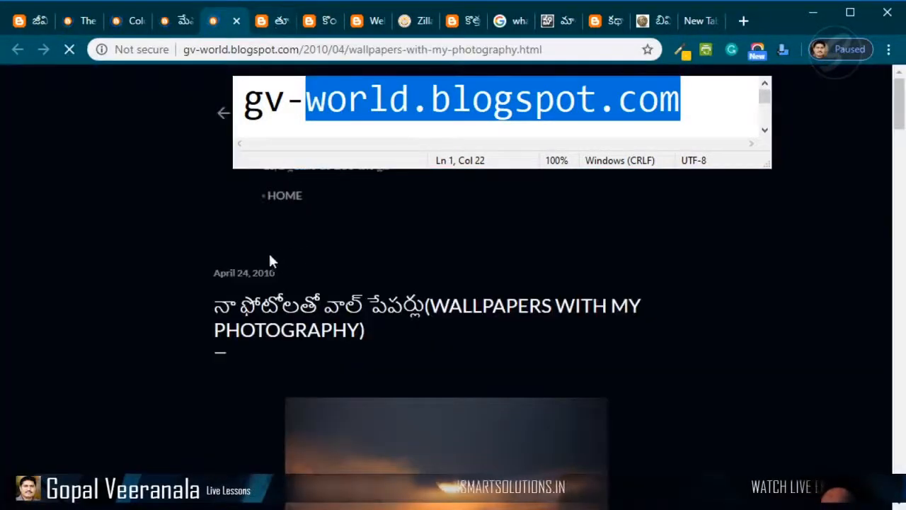
pyautogui.scroll(-2, 201, 257)
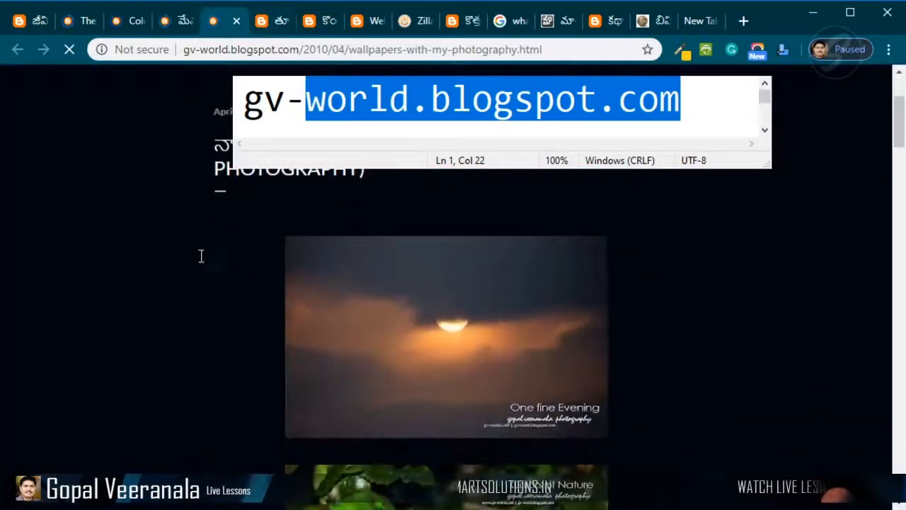
pyautogui.click(276, 21)
pyautogui.scroll(-3, 233, 259)
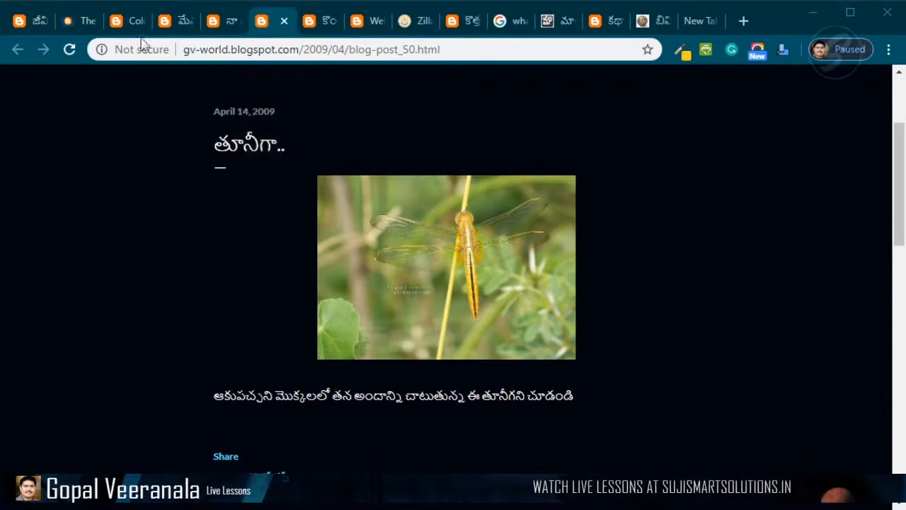
# - Flip back through the open post tabs and move on to the 2008 poem post with comments
pyautogui.click(79, 19)
pyautogui.click(126, 20)
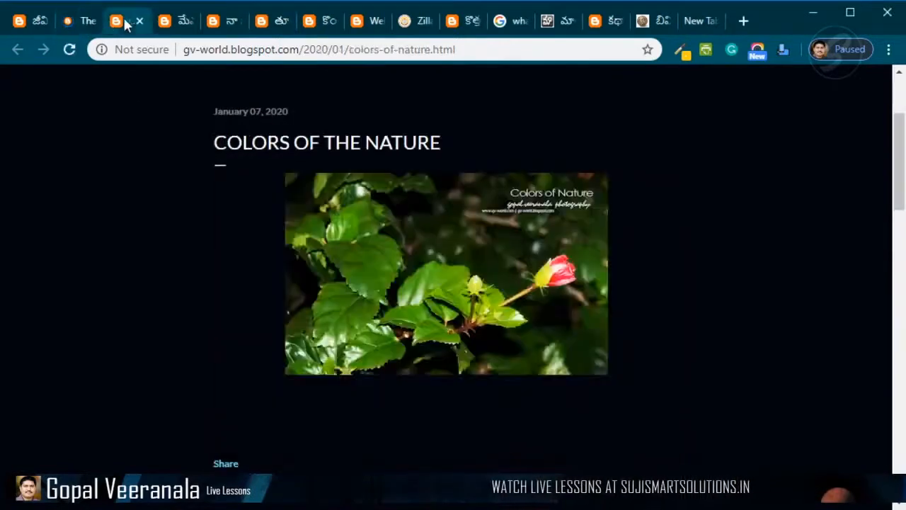
pyautogui.click(174, 23)
pyautogui.click(225, 21)
pyautogui.click(280, 29)
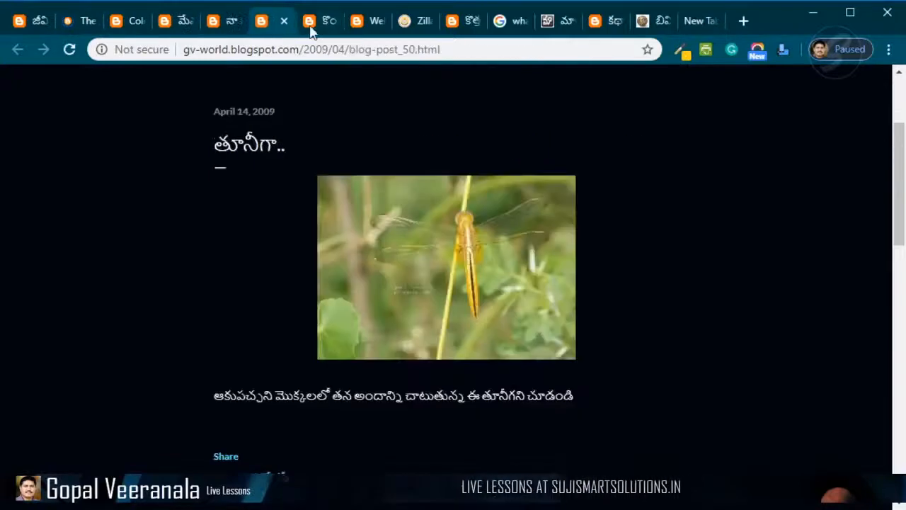
pyautogui.click(312, 30)
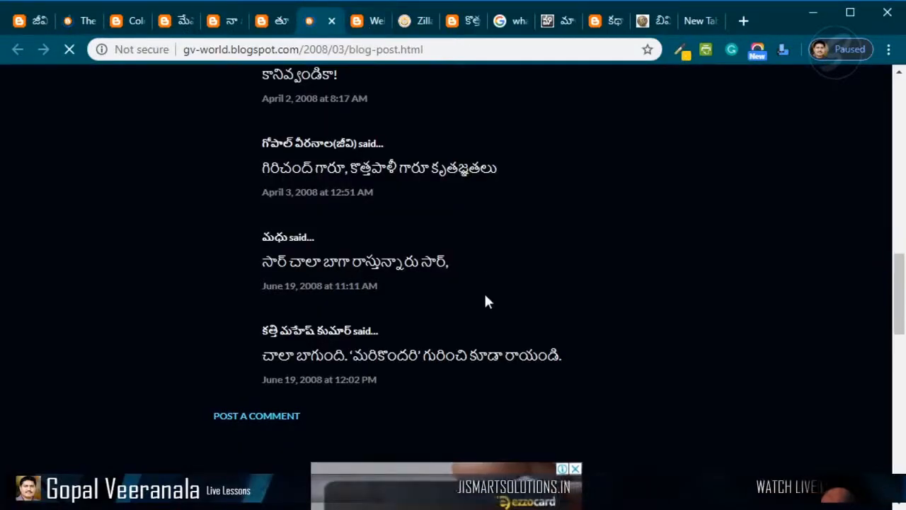
# - Open the Zilla Parishad High School Gundla Pochampally blog tab and scroll through its posts and labels
pyautogui.scroll(15, 488, 292)
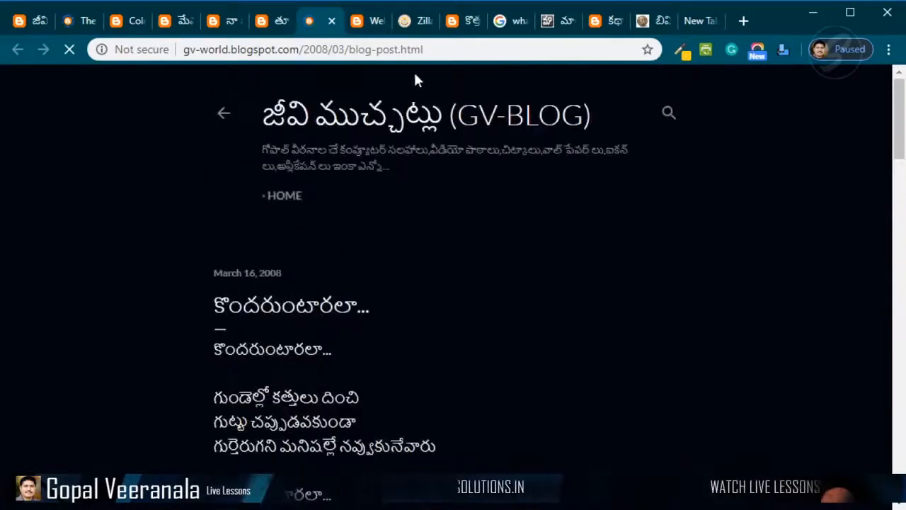
pyautogui.click(372, 22)
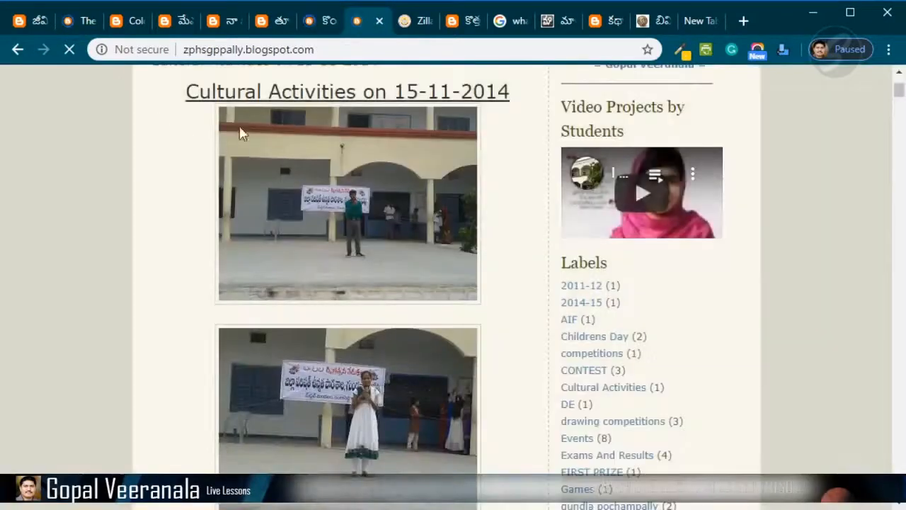
pyautogui.scroll(3, 309, 313)
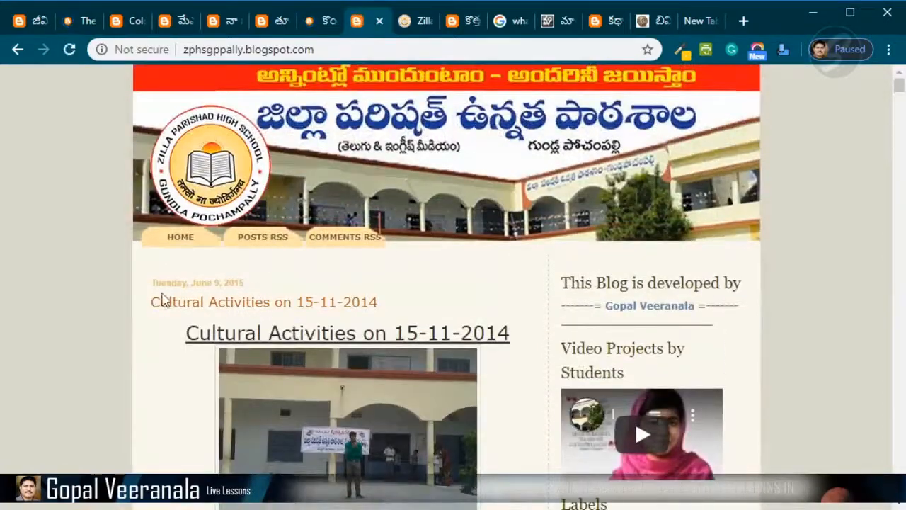
pyautogui.scroll(-5, 119, 322)
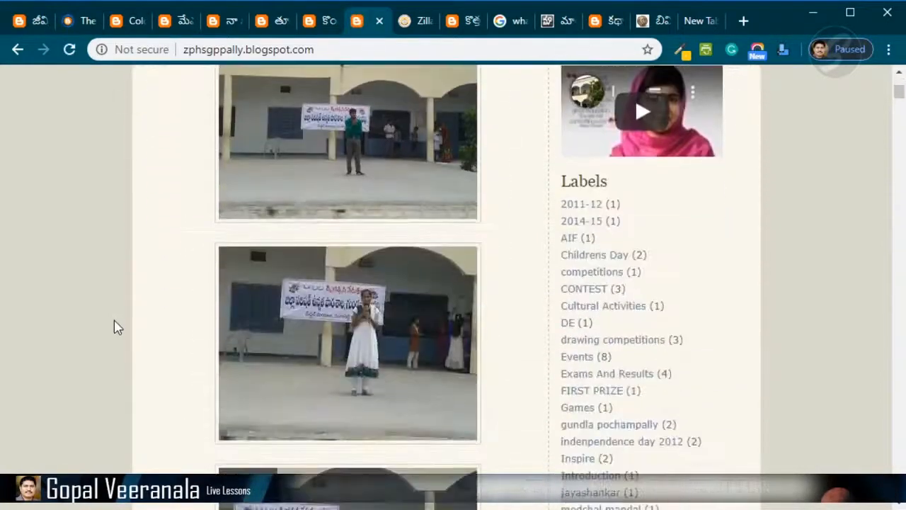
pyautogui.scroll(-15, 556, 347)
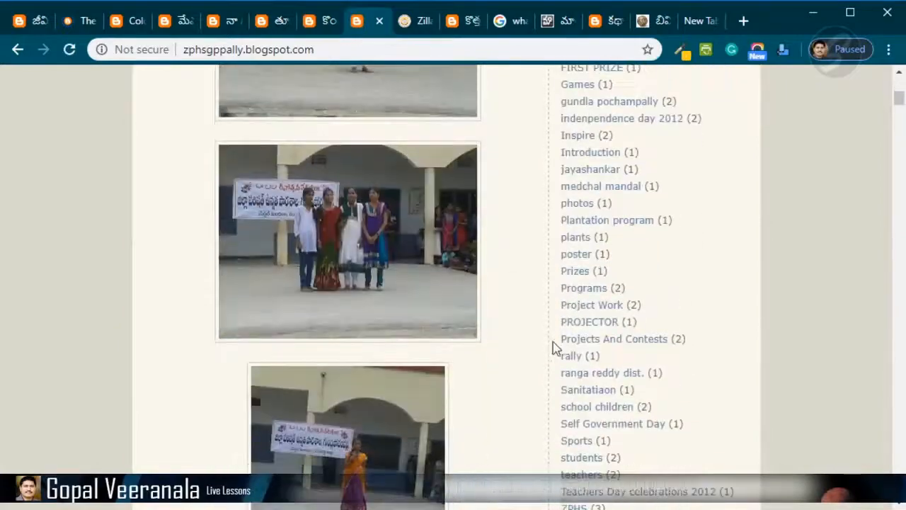
pyautogui.scroll(-10, 545, 363)
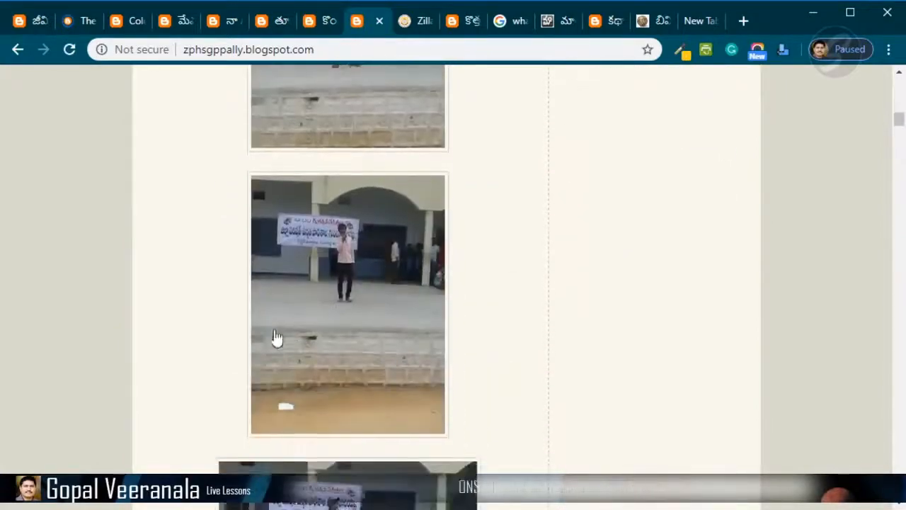
pyautogui.scroll(-5, 710, 373)
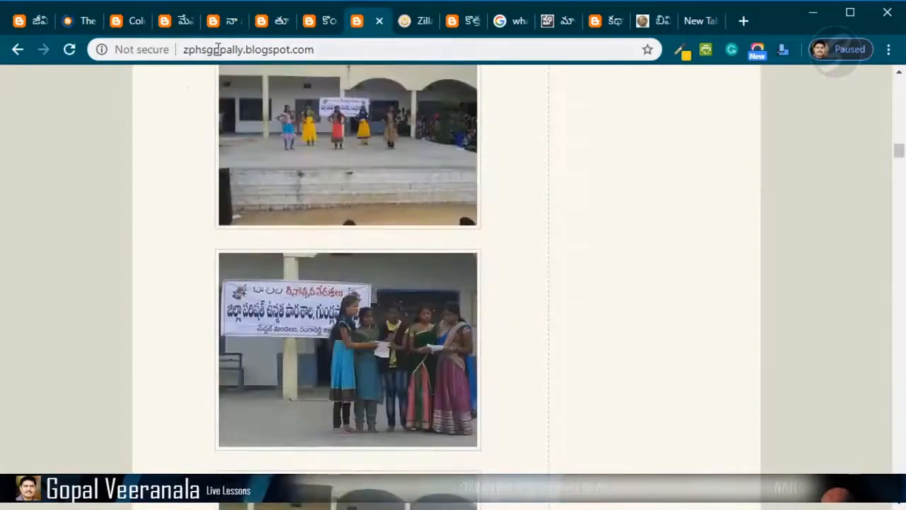
# - Open the Zilla Parishad High School Arutla blog tab and scroll through its Science Day Celebrations 2019 post
pyautogui.click(419, 29)
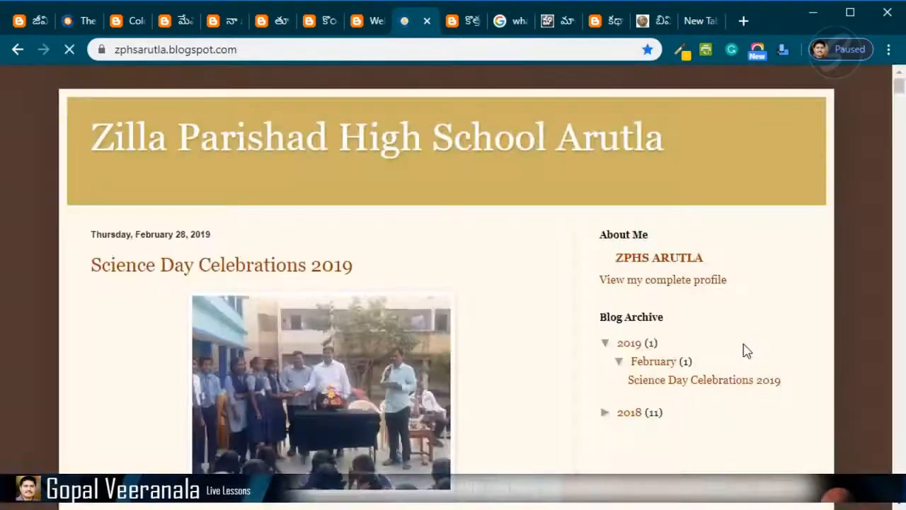
pyautogui.scroll(-5, 738, 354)
pyautogui.scroll(5, 730, 356)
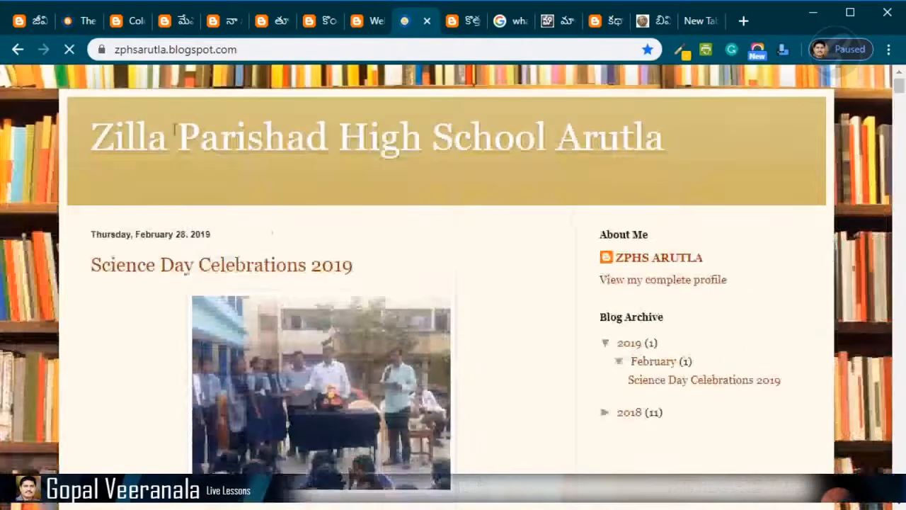
pyautogui.scroll(-5, 514, 267)
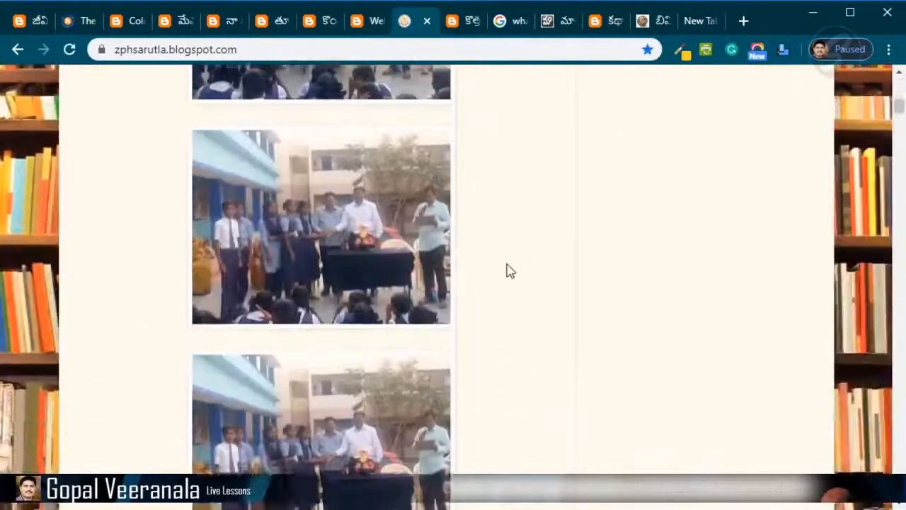
pyautogui.scroll(1, 506, 271)
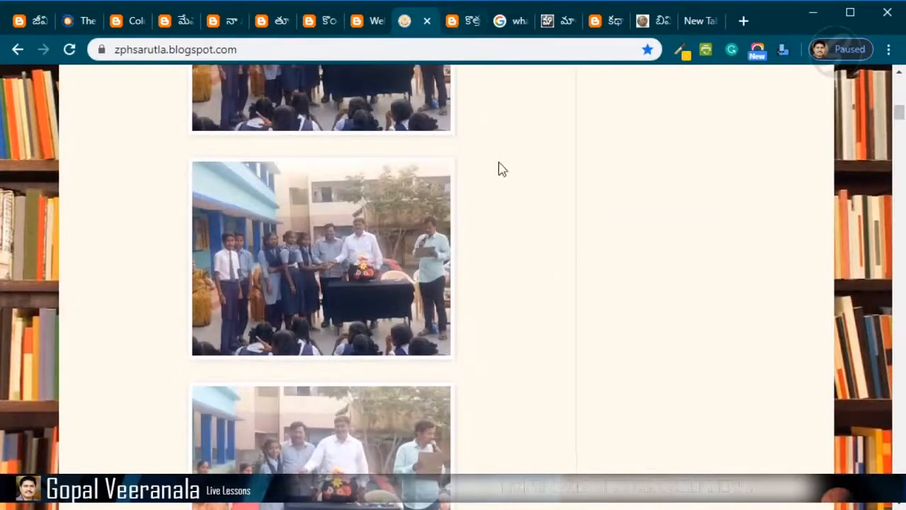
pyautogui.scroll(-1, 526, 225)
pyautogui.scroll(1, 578, 264)
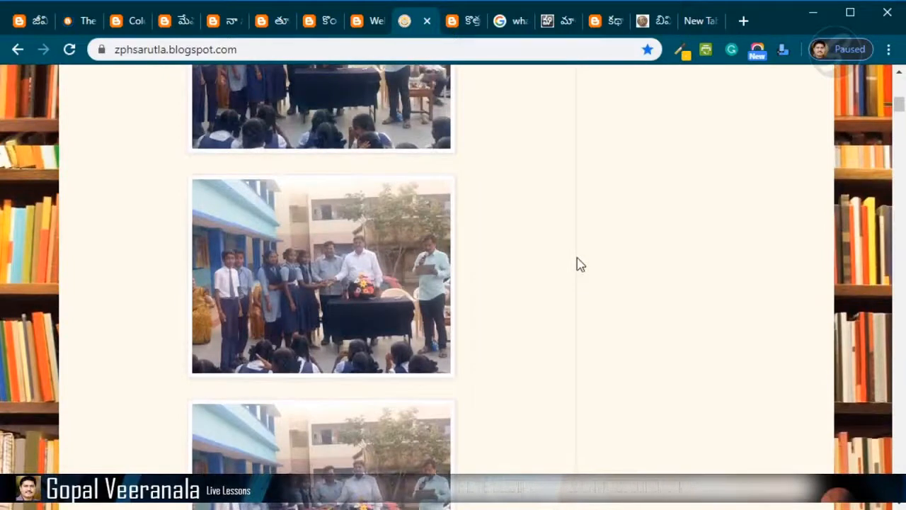
# - View the kottapali blog tab, then switch to the Google search tab and the maalika.org aggregator tab
pyautogui.click(468, 27)
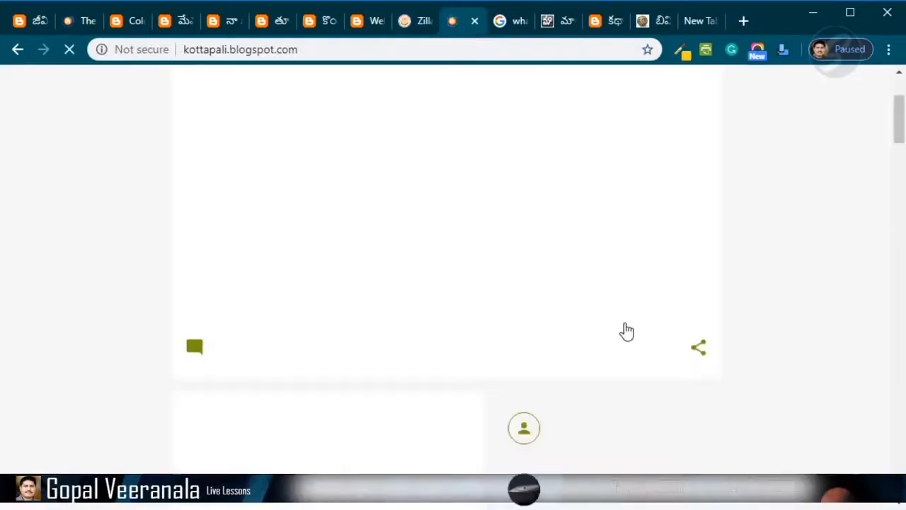
pyautogui.scroll(-10, 751, 409)
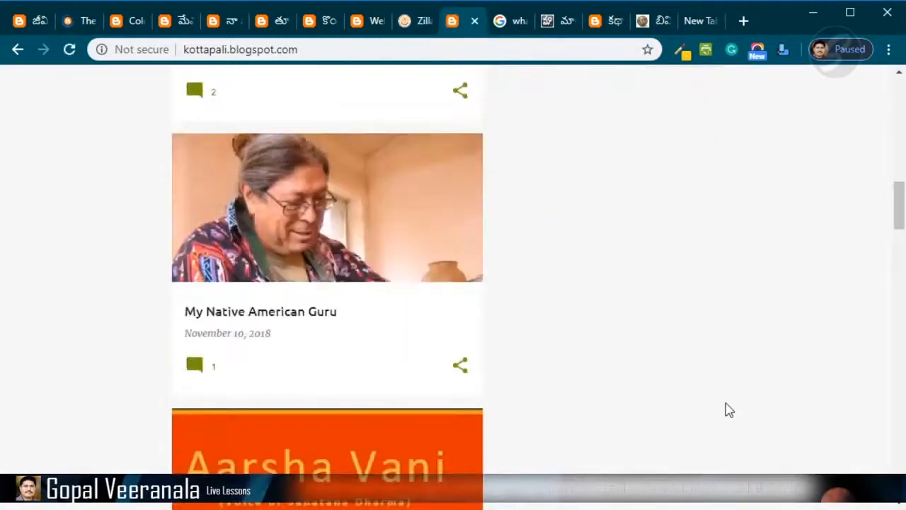
pyautogui.scroll(1, 722, 407)
pyautogui.scroll(7, 719, 406)
pyautogui.click(514, 28)
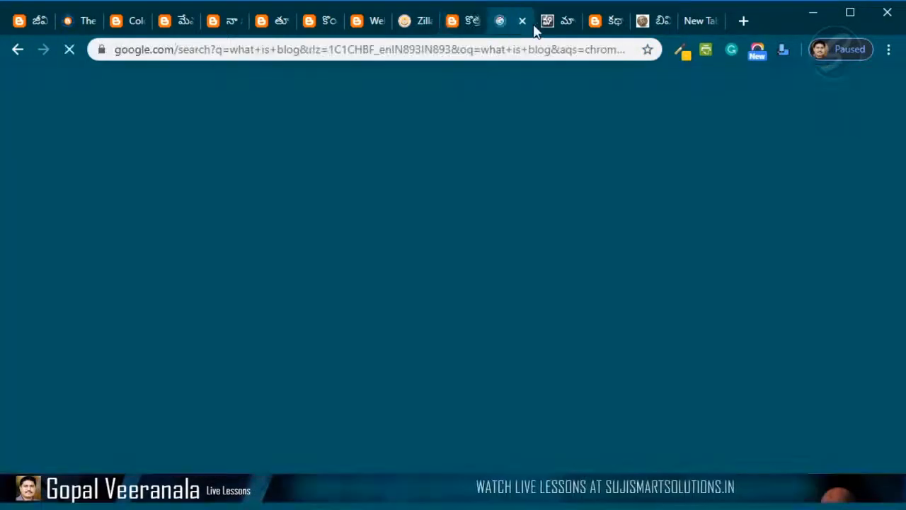
pyautogui.click(548, 28)
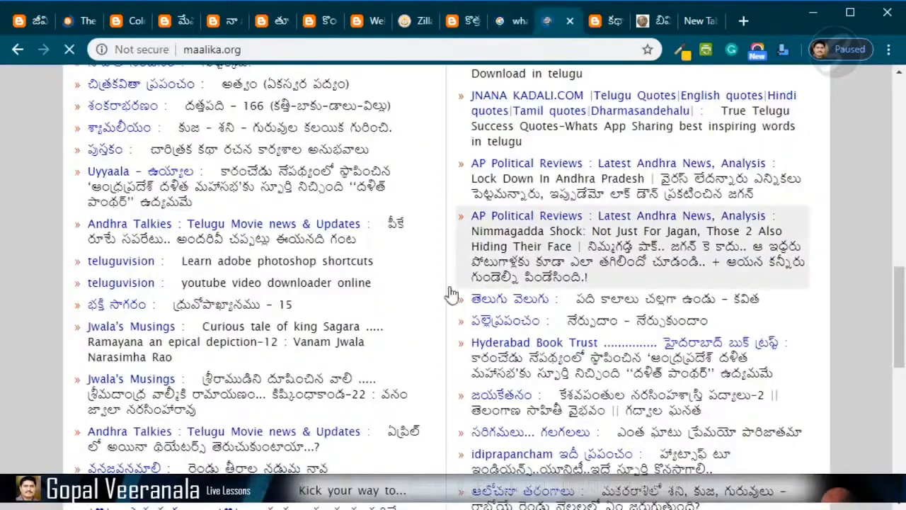
# - Scroll through the maalika.org aggregator's list of Telugu blog posts
pyautogui.scroll(10, 479, 293)
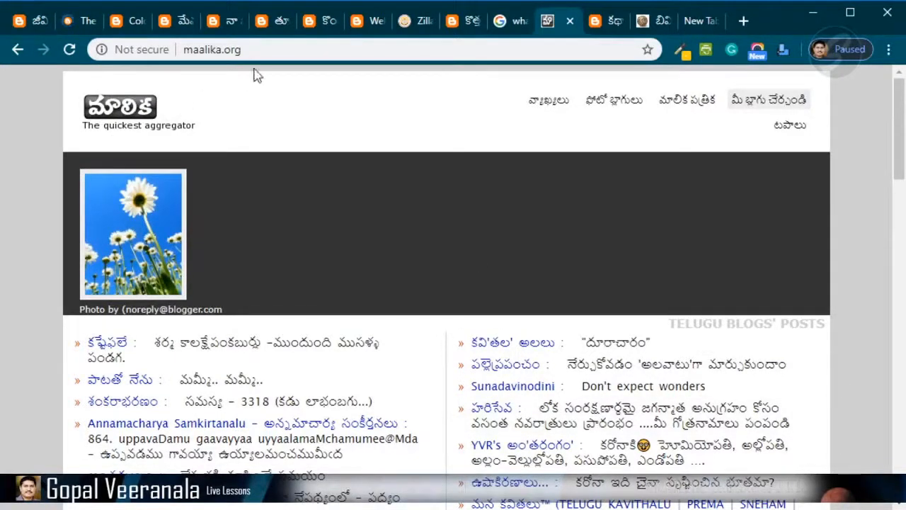
pyautogui.scroll(-5, 199, 325)
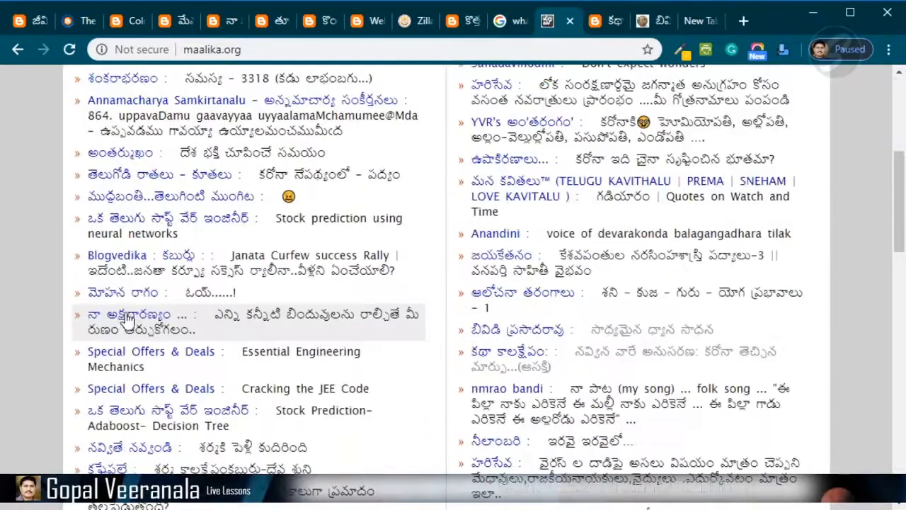
pyautogui.scroll(-6, 161, 251)
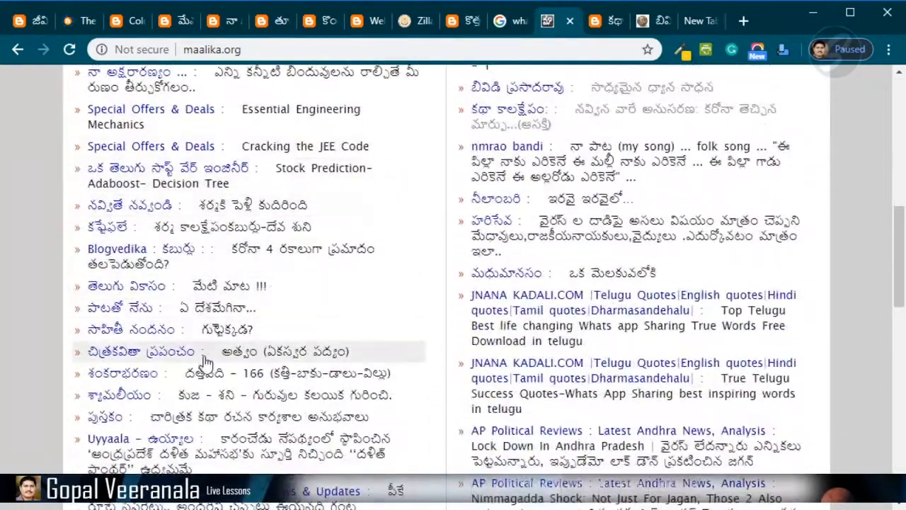
pyautogui.scroll(10, 298, 364)
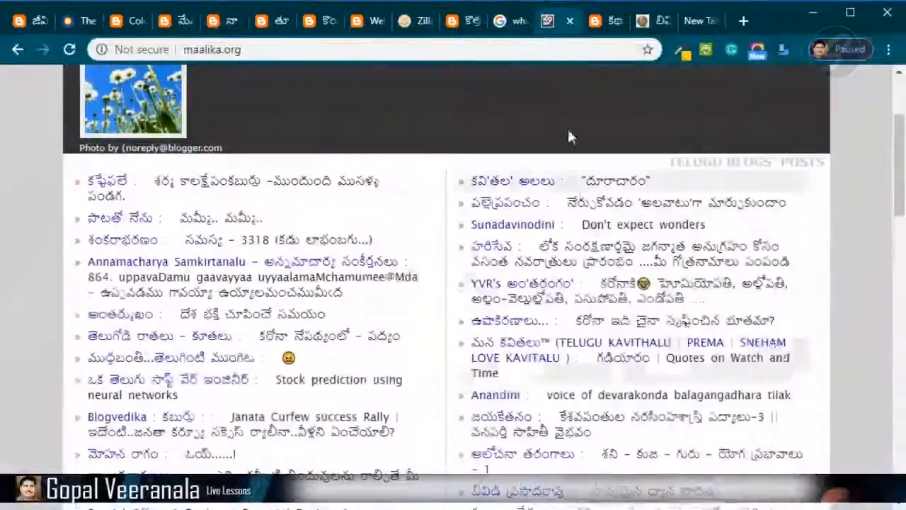
# - Switch to the Katha Kalakshepam blog tab and scroll through its March 22, 2020 post and sidebar
pyautogui.click(601, 21)
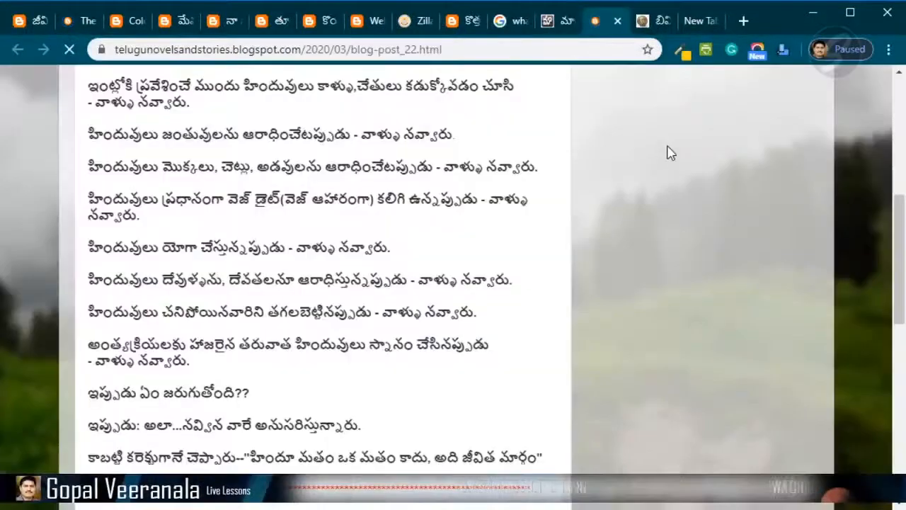
pyautogui.scroll(7, 652, 248)
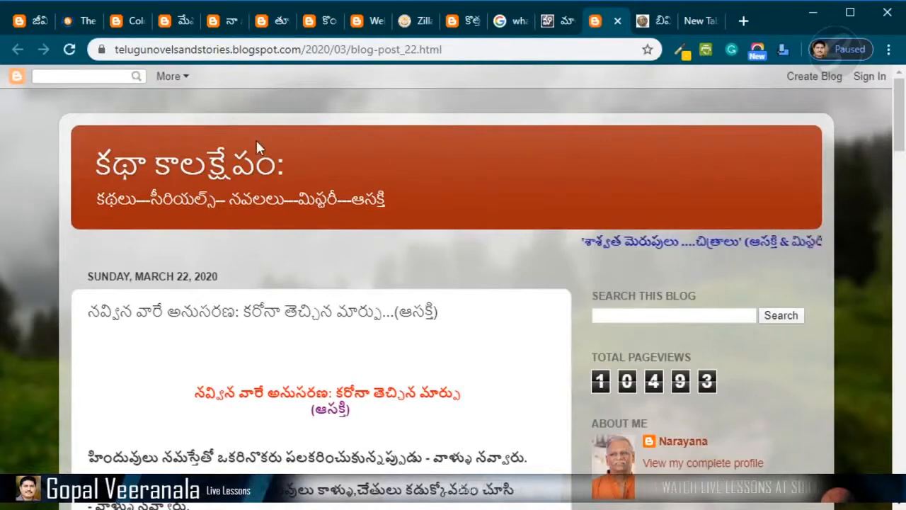
pyautogui.scroll(-2, 551, 317)
pyautogui.scroll(-1, 550, 316)
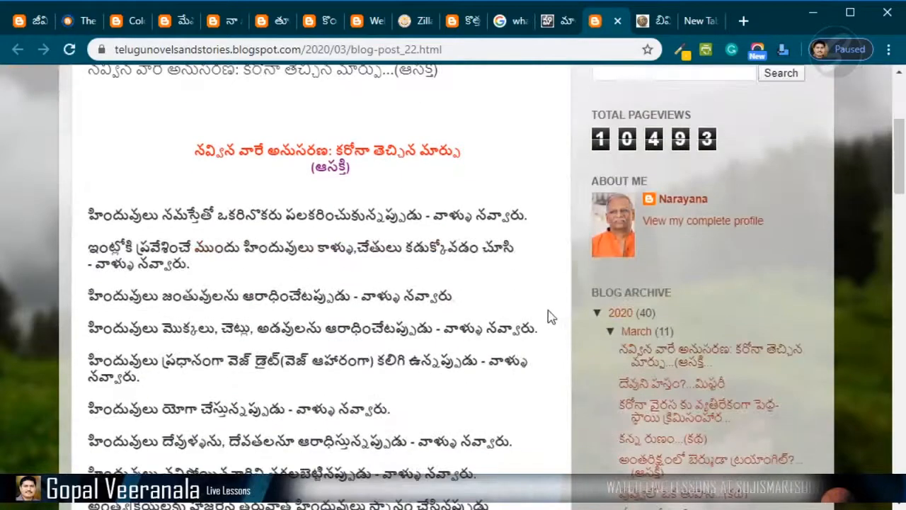
# - Switch to the BVD Prasadarao blog tab and scroll through its page sections and blog directory links
pyautogui.click(654, 22)
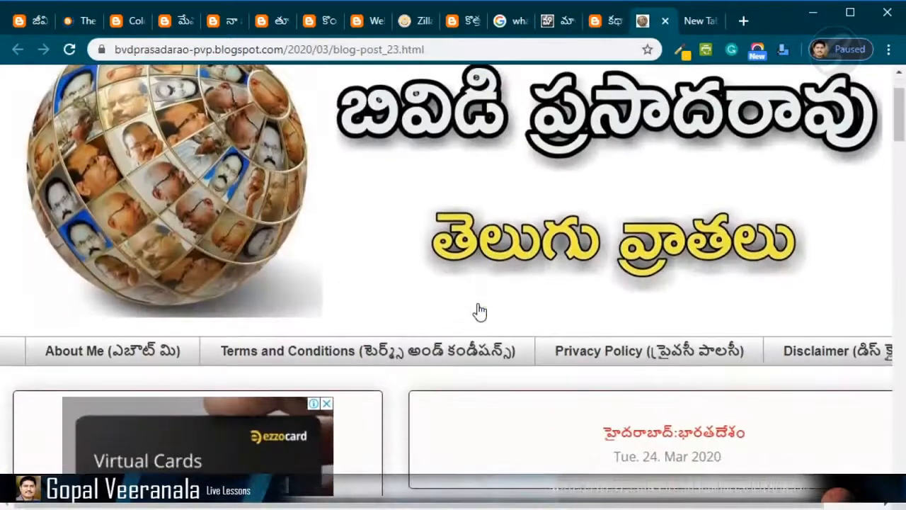
pyautogui.scroll(-7, 480, 311)
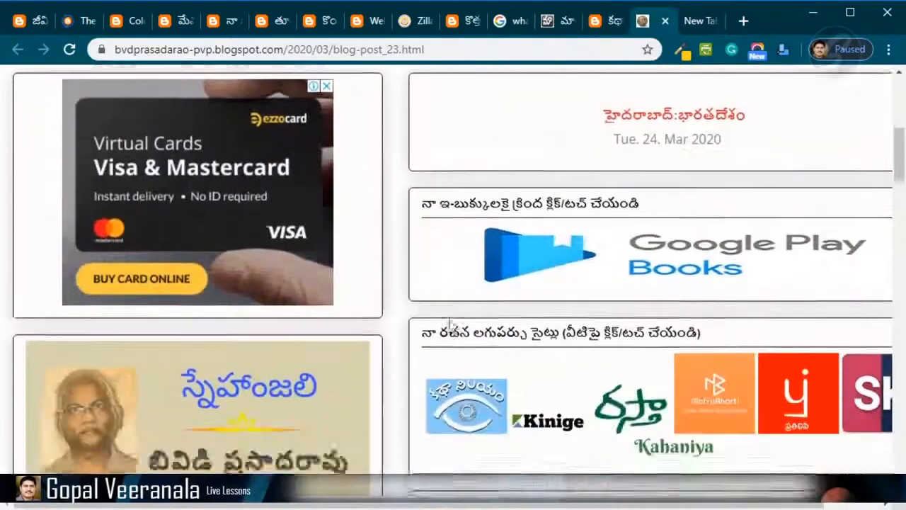
pyautogui.scroll(-2, 450, 327)
pyautogui.scroll(10, 534, 294)
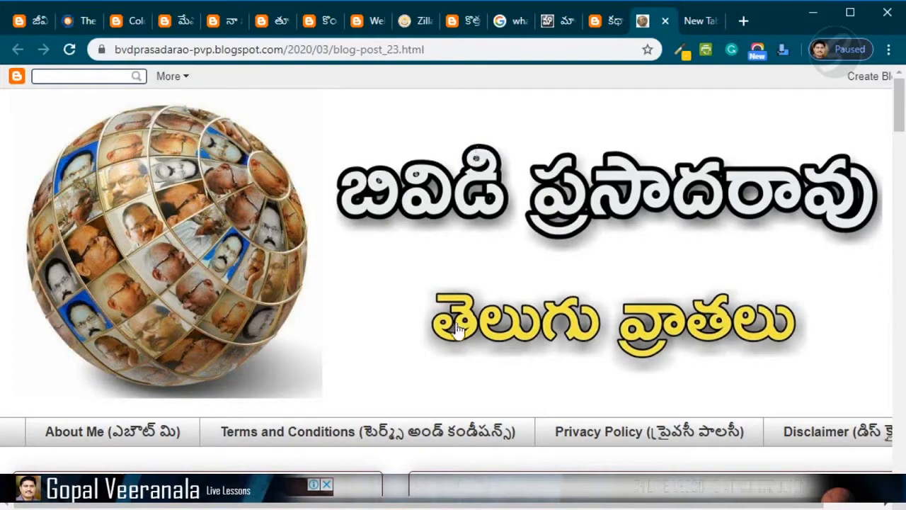
pyautogui.scroll(-3, 547, 337)
pyautogui.scroll(-15, 551, 337)
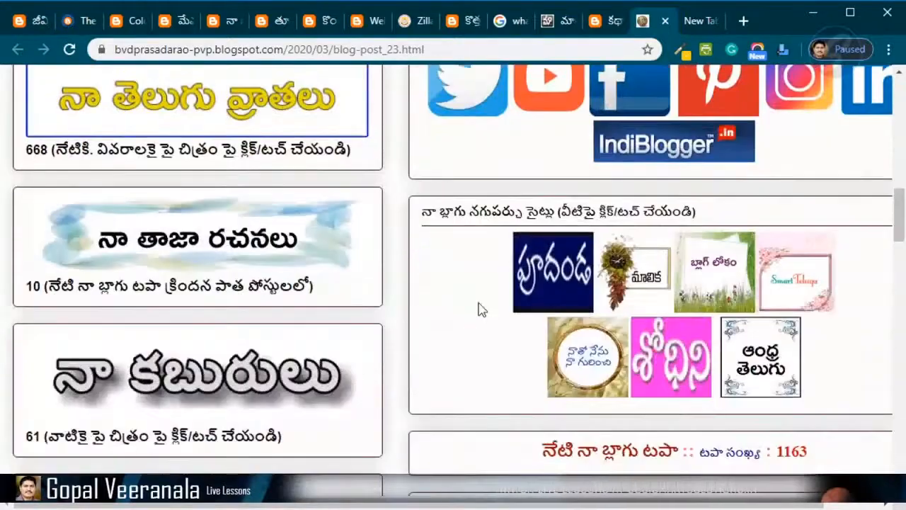
pyautogui.scroll(-3, 479, 307)
pyautogui.scroll(20, 477, 305)
pyautogui.scroll(2, 473, 204)
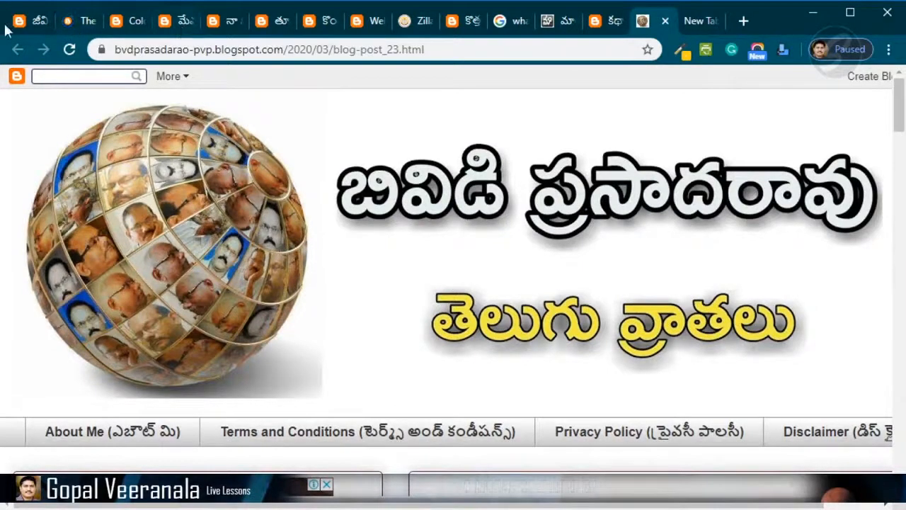
# - Switch to the GV-BLOG post tab and open the posts filed under the కవితలు label
pyautogui.click(176, 25)
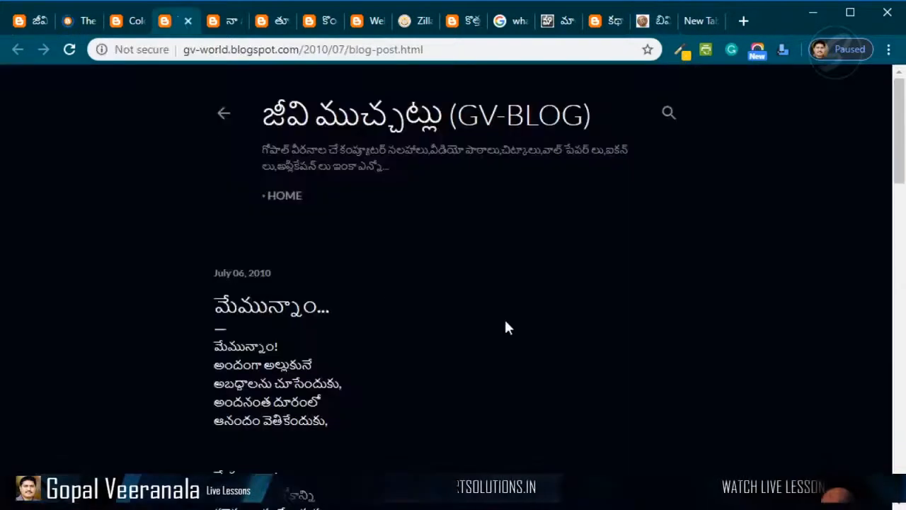
pyautogui.scroll(-15, 504, 322)
pyautogui.scroll(-2, 330, 221)
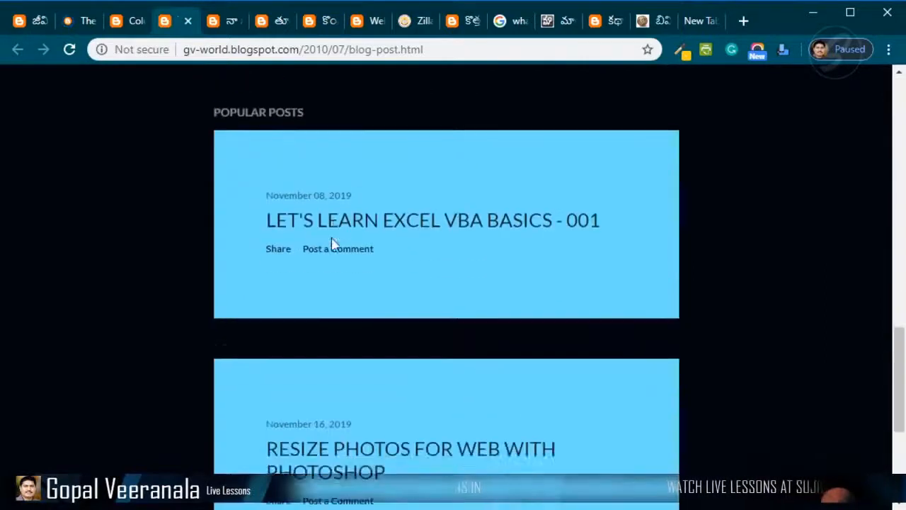
pyautogui.scroll(5, 330, 233)
pyautogui.click(268, 262)
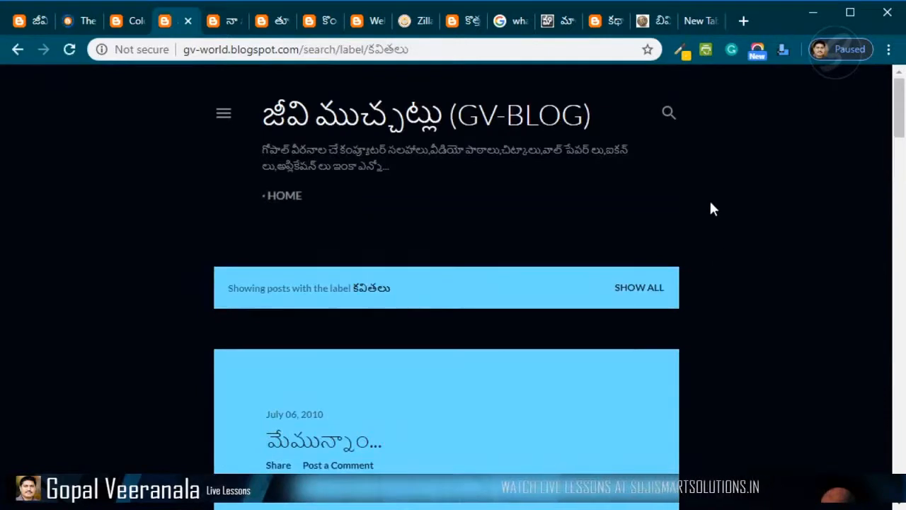
# - Scroll through the poem posts listed under the కవితలు label
pyautogui.scroll(-1, 723, 225)
pyautogui.scroll(-2, 207, 244)
pyautogui.scroll(2, 196, 257)
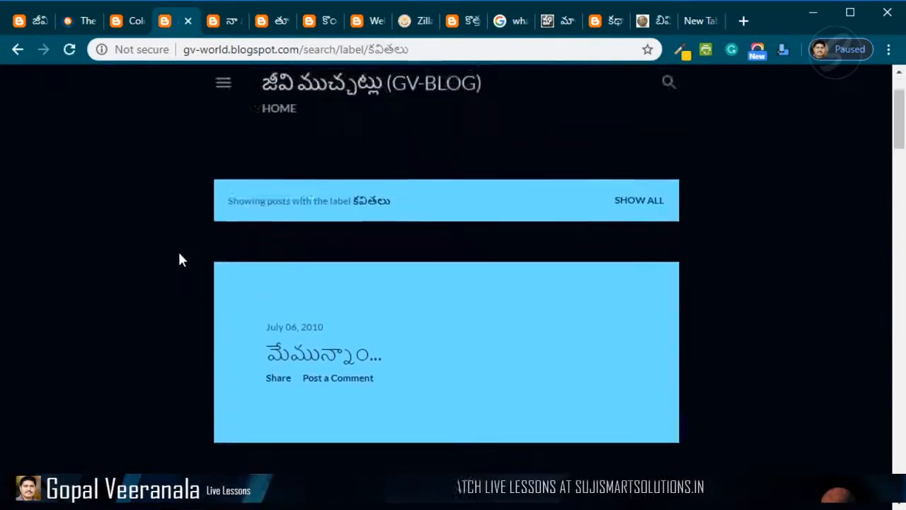
pyautogui.scroll(-1, 392, 350)
pyautogui.scroll(2, 421, 226)
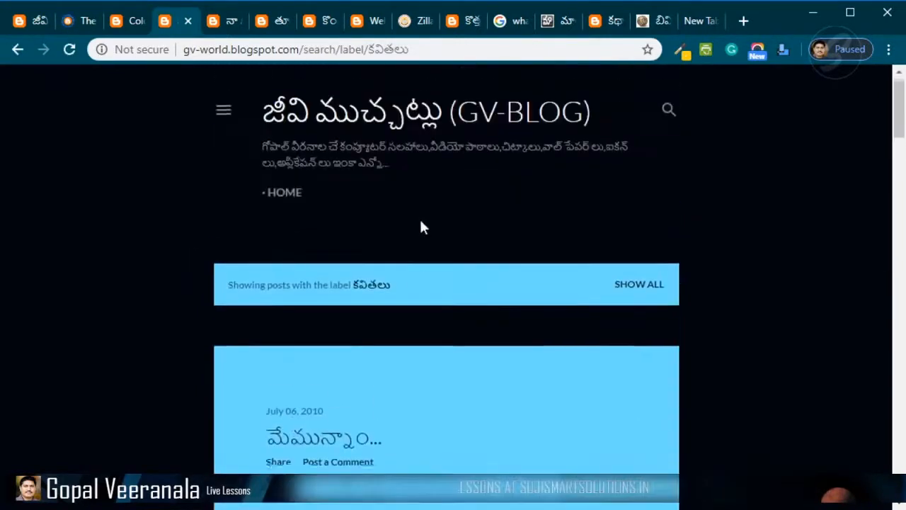
pyautogui.scroll(-1, 188, 242)
pyautogui.scroll(-1, 344, 283)
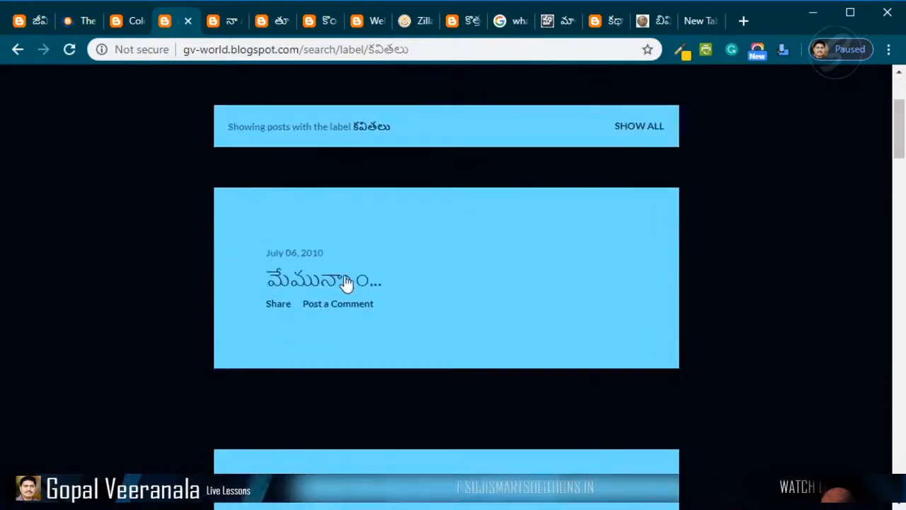
pyautogui.scroll(-2, 340, 279)
pyautogui.scroll(-10, 347, 298)
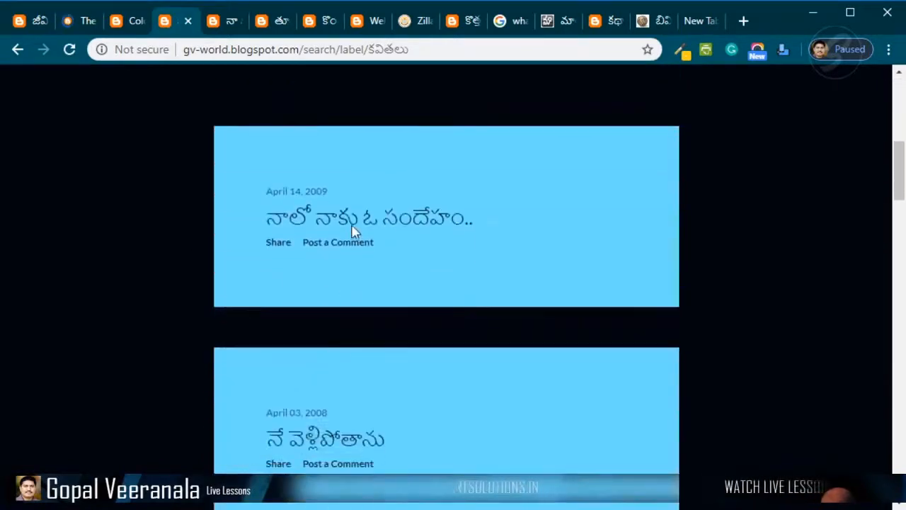
pyautogui.scroll(-12, 754, 360)
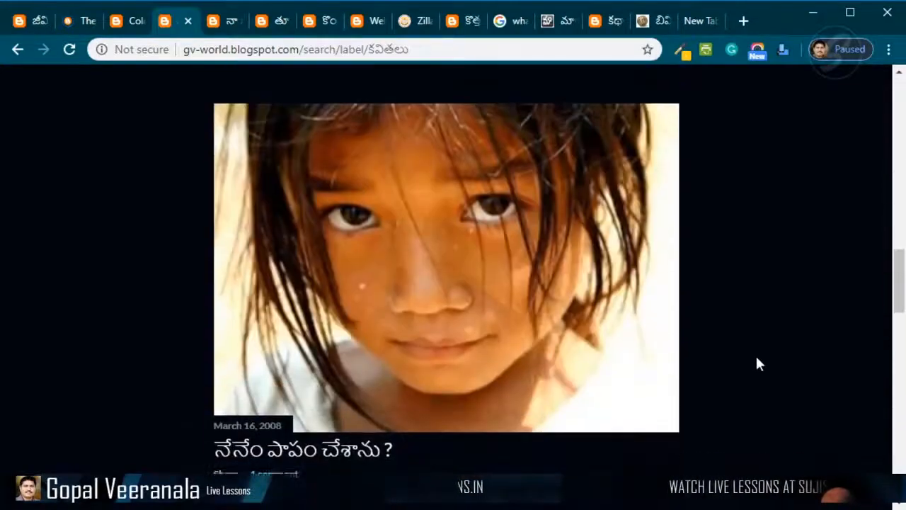
pyautogui.scroll(-6, 760, 369)
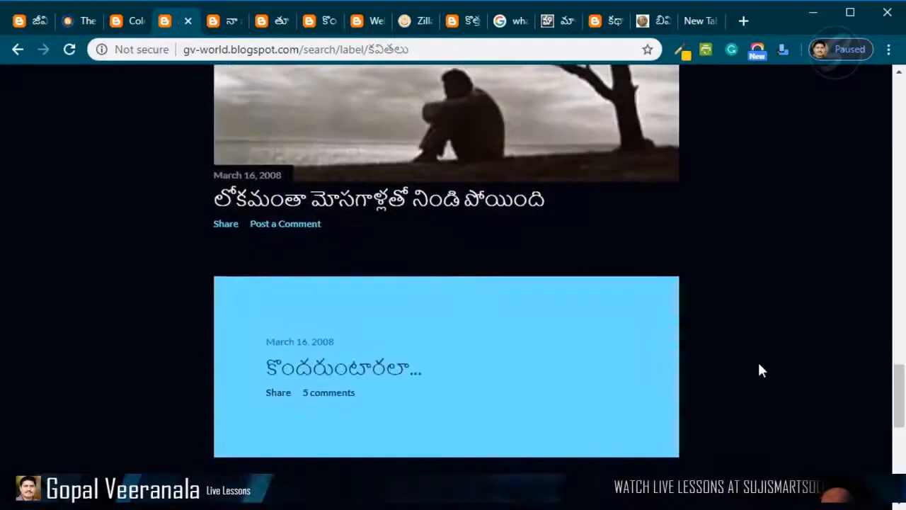
pyautogui.scroll(20, 760, 369)
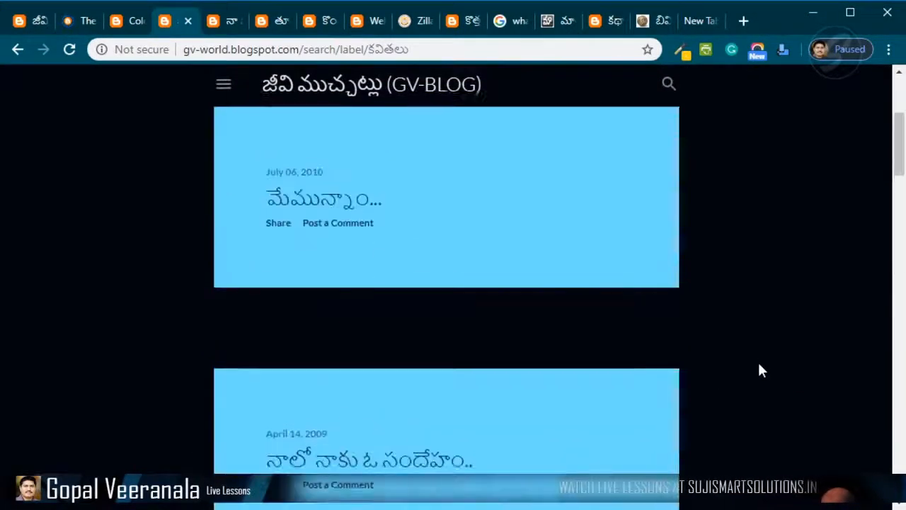
# - Go to the GV-BLOG home page and open and close its side menu with the author profile
pyautogui.click(365, 131)
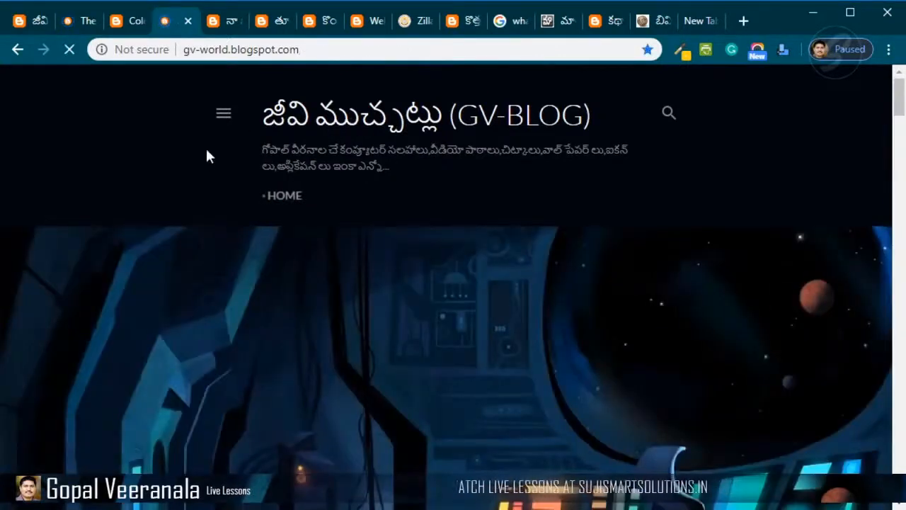
pyautogui.click(223, 114)
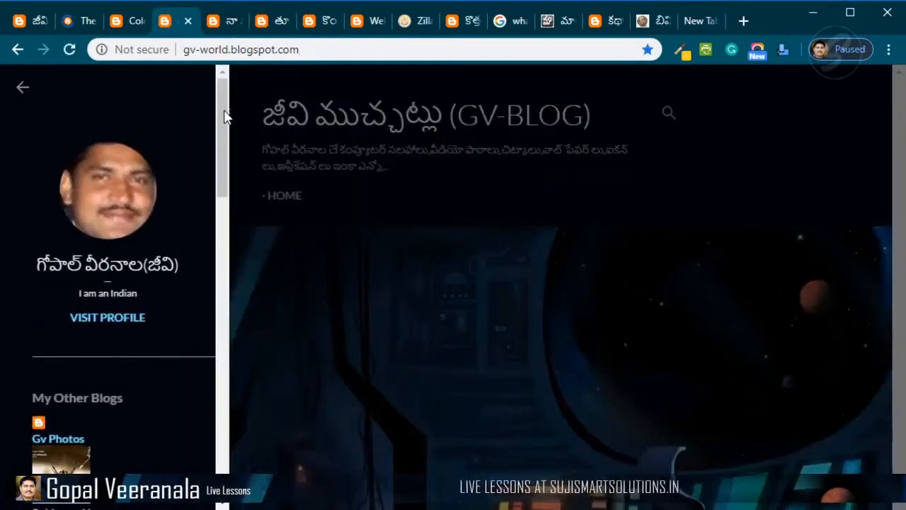
pyautogui.click(11, 87)
# - Scroll through the latest posts on the GV-BLOG home page down to the older posts link
pyautogui.scroll(-10, 678, 316)
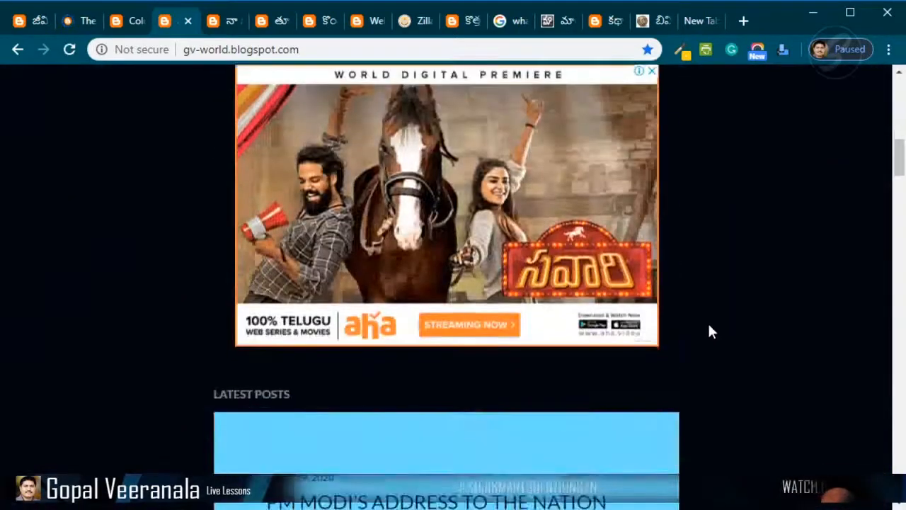
pyautogui.scroll(-15, 710, 331)
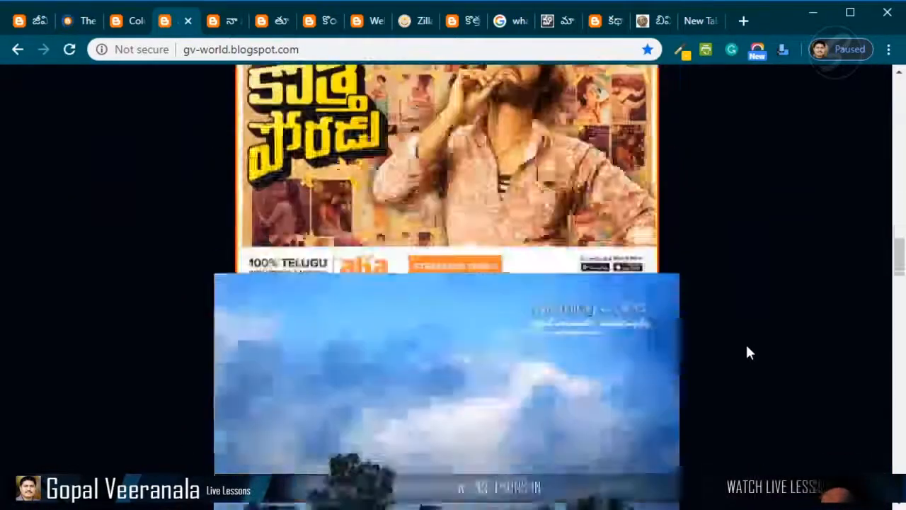
pyautogui.scroll(-10, 747, 346)
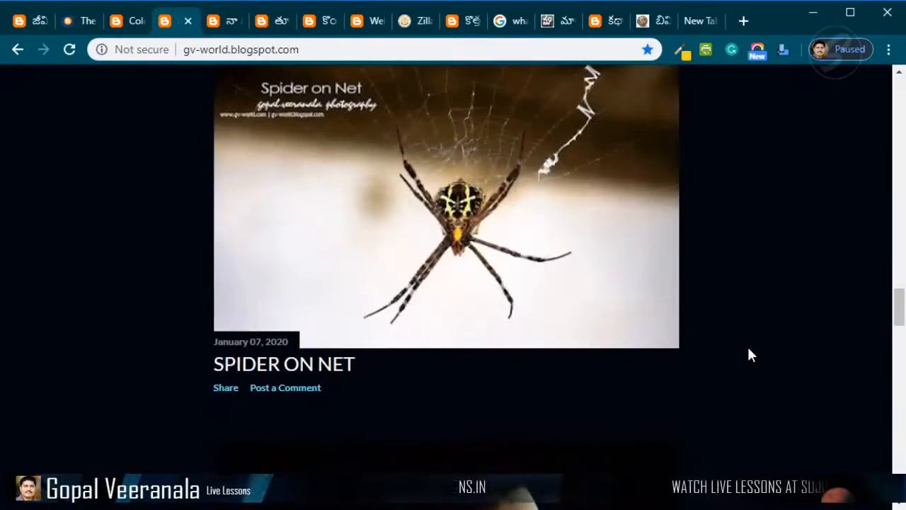
pyautogui.scroll(-5, 749, 354)
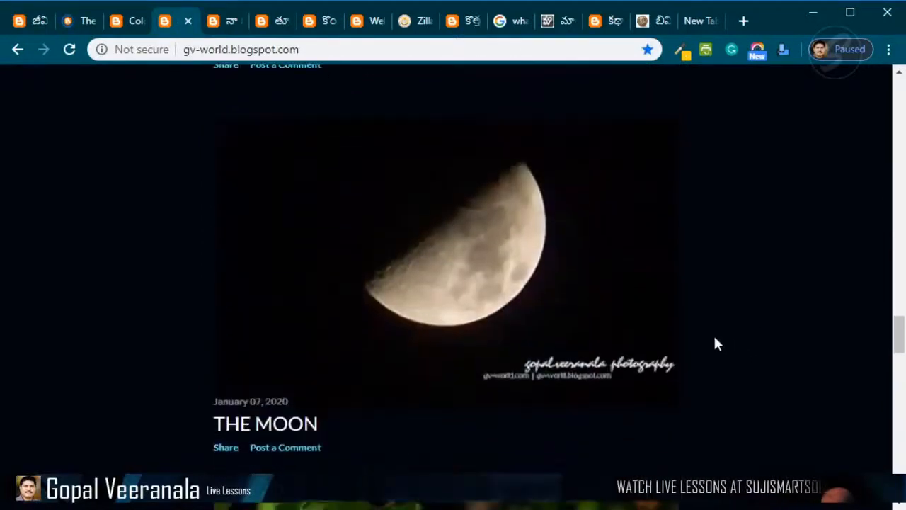
pyautogui.scroll(-6, 713, 344)
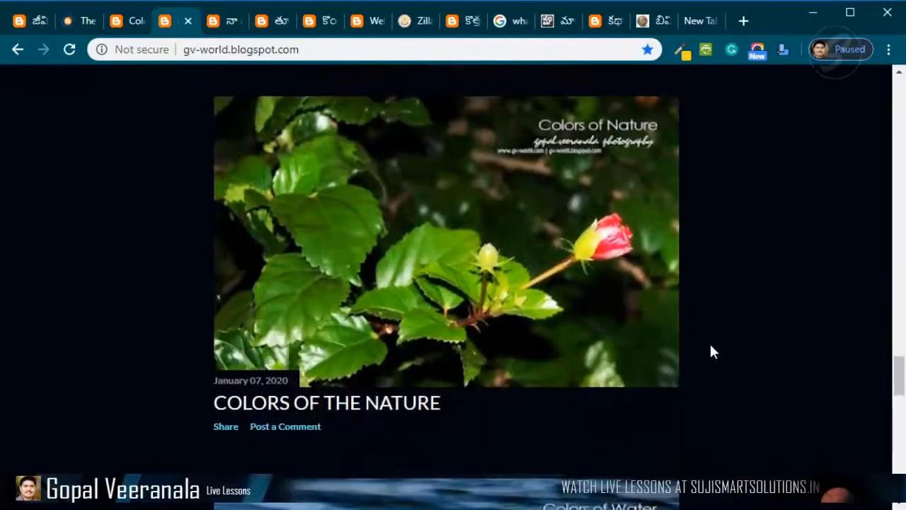
pyautogui.scroll(-11, 711, 352)
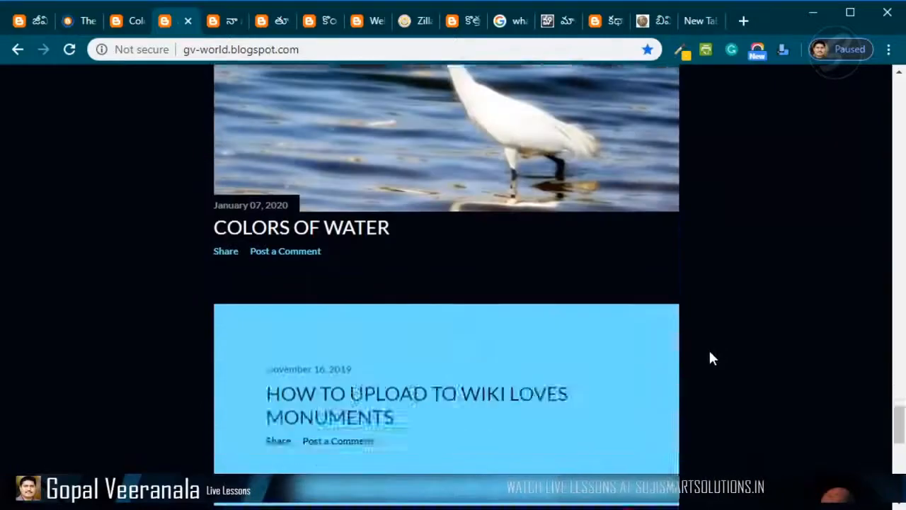
pyautogui.scroll(-5, 713, 357)
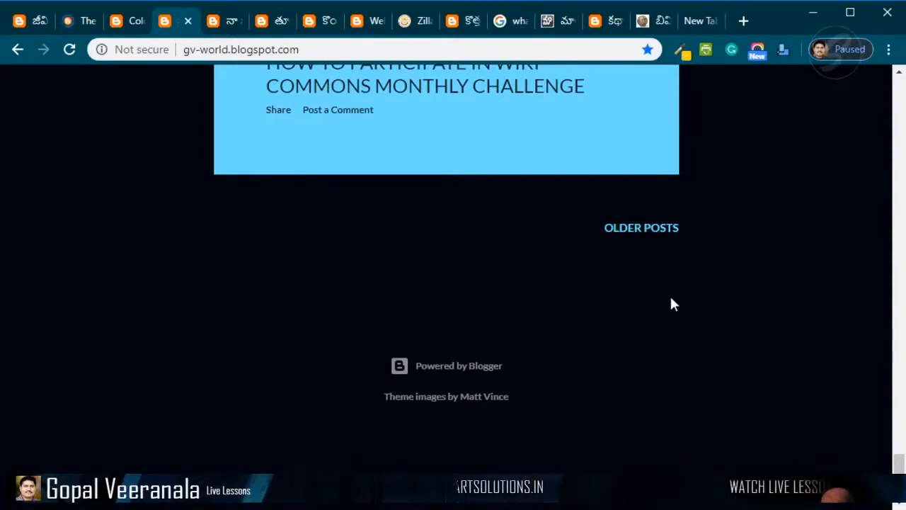
pyautogui.scroll(10, 708, 333)
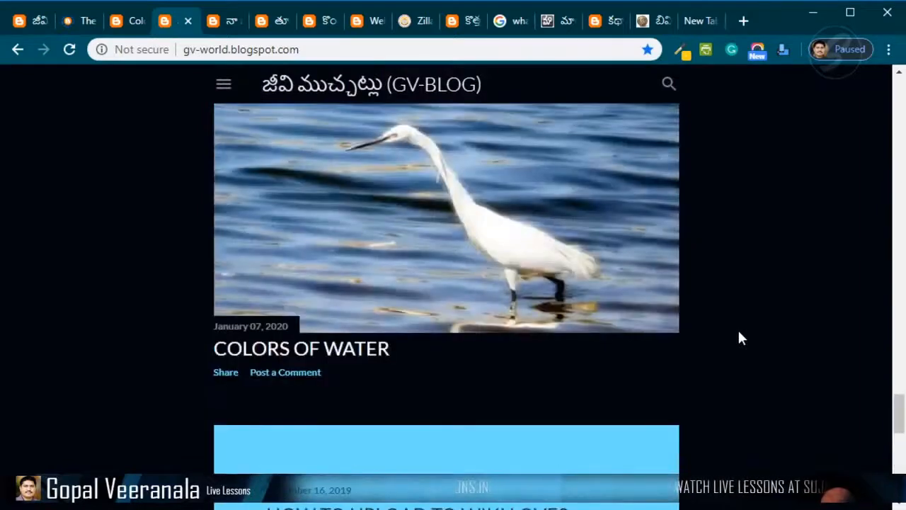
pyautogui.scroll(5, 738, 332)
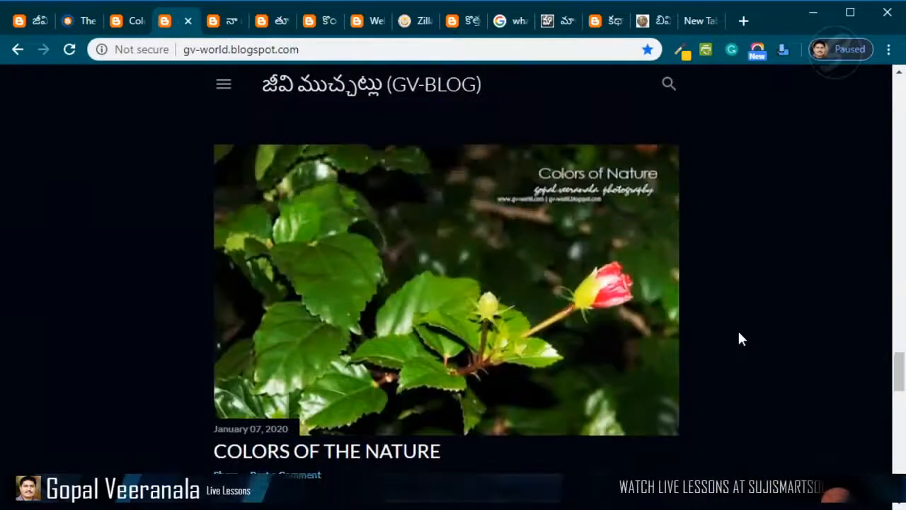
pyautogui.scroll(10, 739, 334)
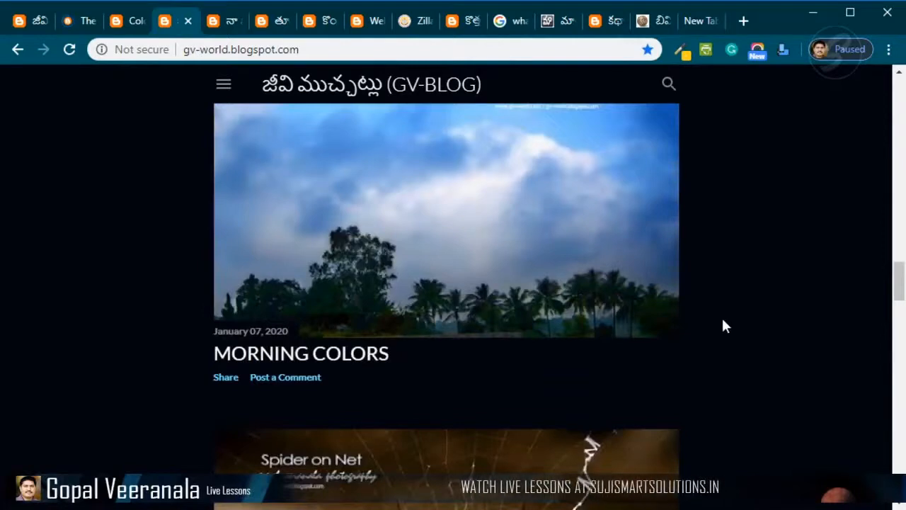
pyautogui.scroll(3, 708, 322)
# - Switch between the open GV-BLOG post tabs and scroll the GV-BLOG home page back up to its latest posts
pyautogui.click(228, 21)
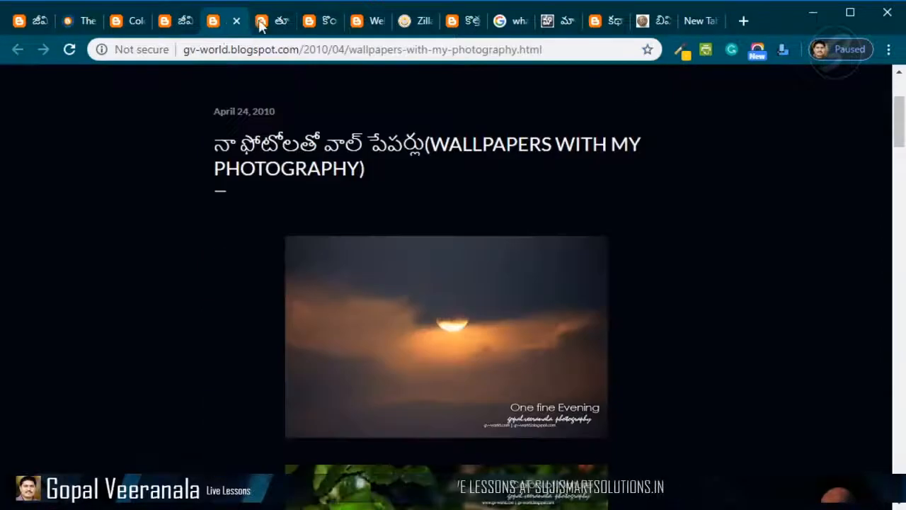
pyautogui.click(261, 23)
pyautogui.scroll(3, 708, 247)
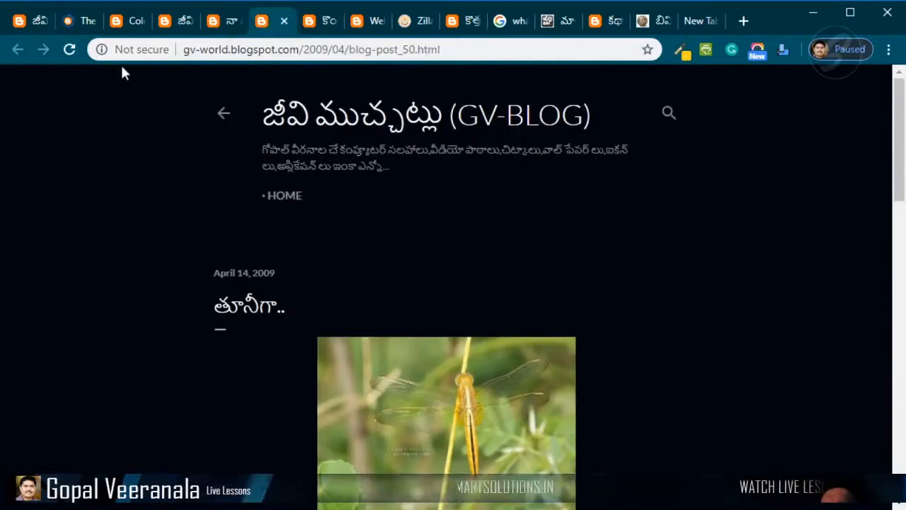
pyautogui.click(28, 21)
pyautogui.scroll(6, 793, 359)
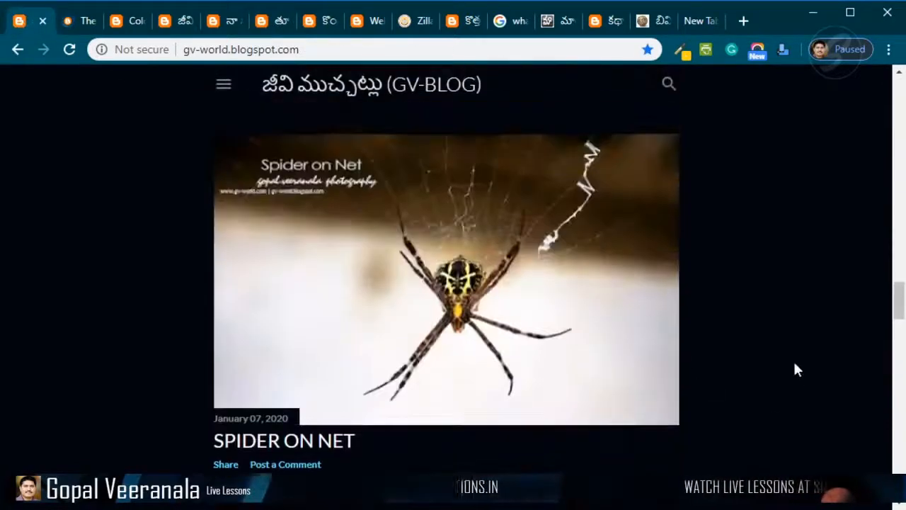
pyautogui.scroll(10, 793, 358)
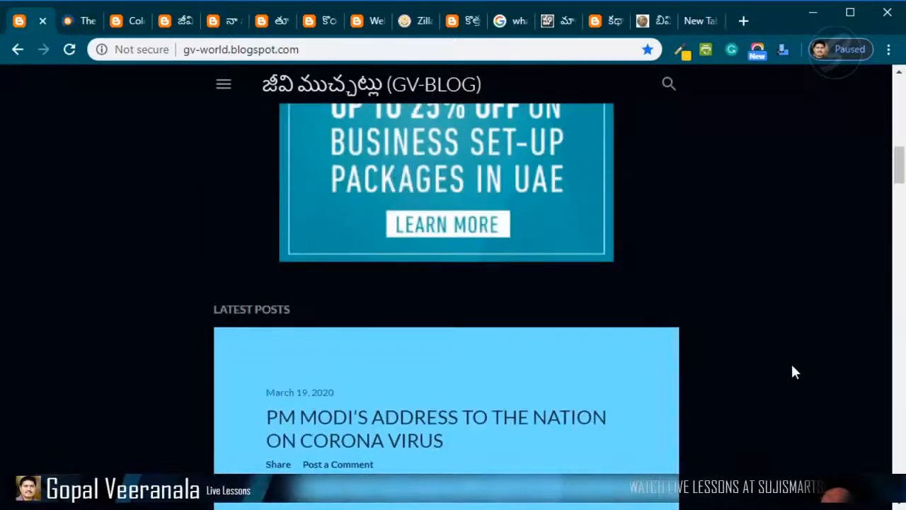
pyautogui.scroll(5, 792, 369)
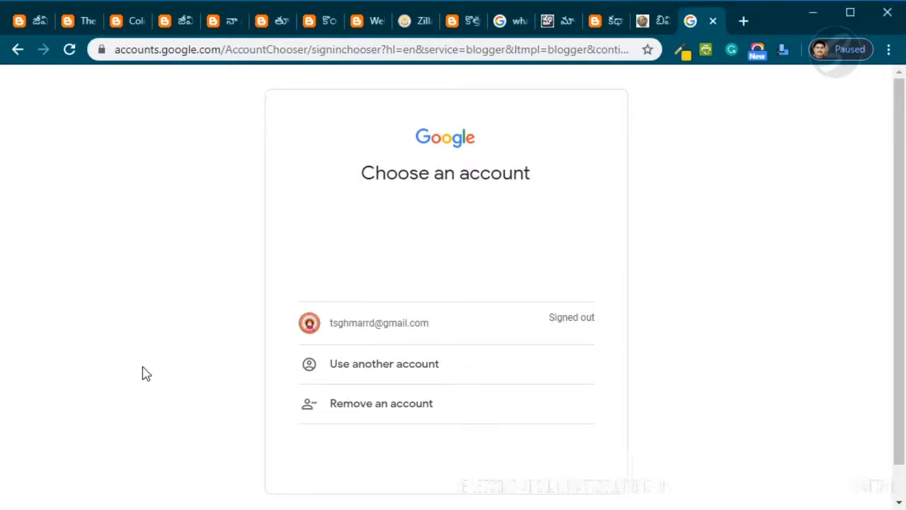
# - Sign in with the listed Google account and continue to Blogger from the profile confirmation page
pyautogui.click(413, 330)
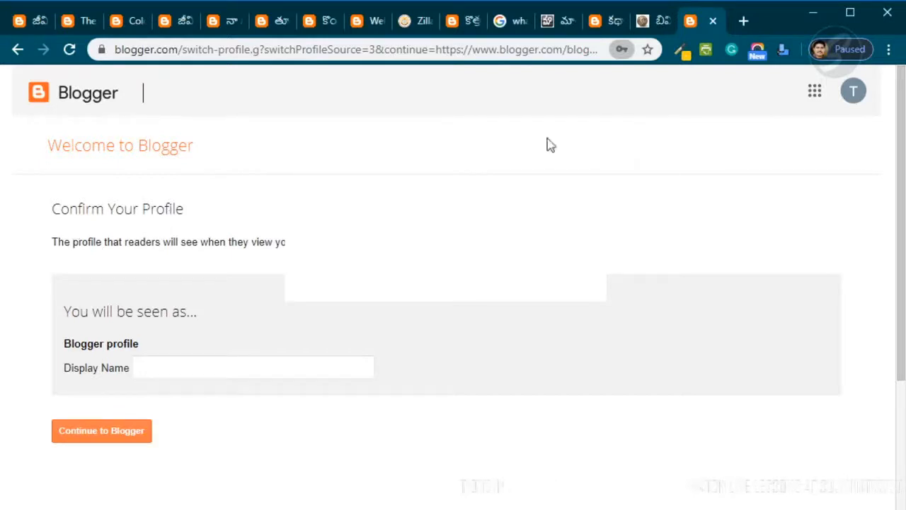
pyautogui.click(189, 369)
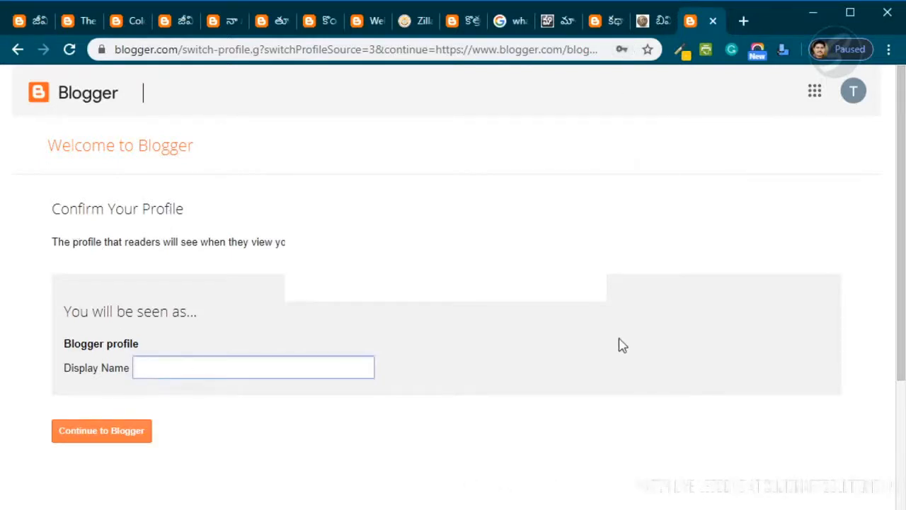
pyautogui.click(101, 430)
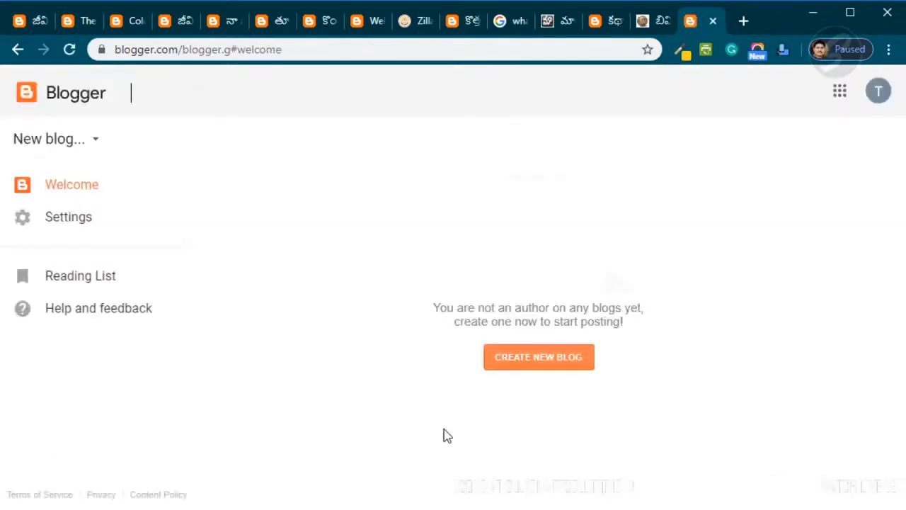
# - Check the signed-in account menu, close it, and start creating a new blog
pyautogui.click(878, 90)
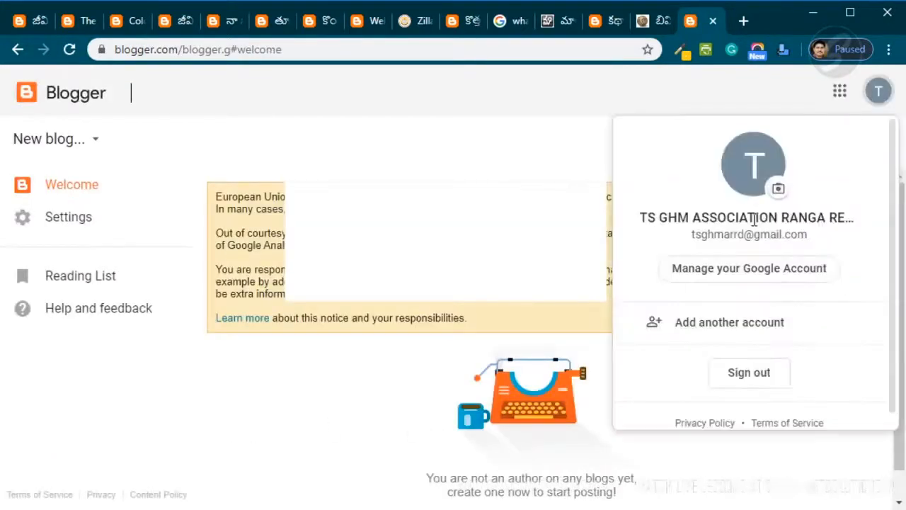
pyautogui.click(538, 122)
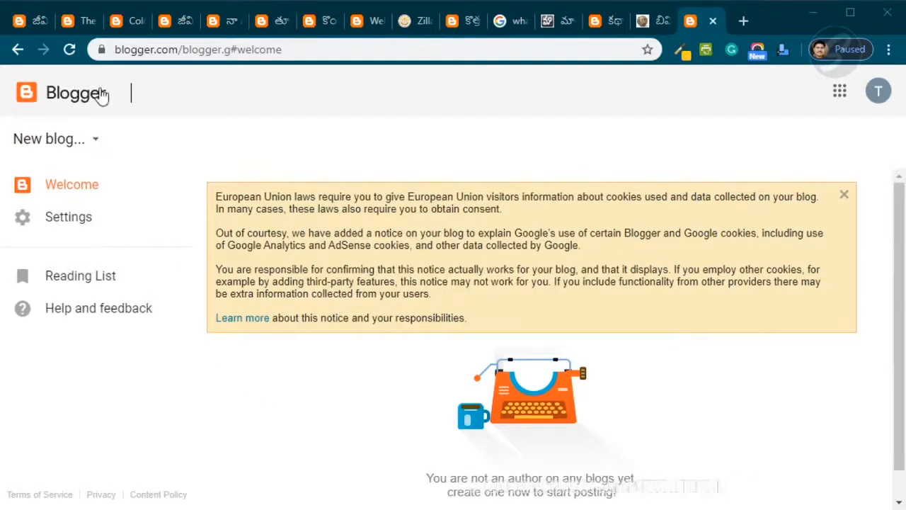
pyautogui.click(97, 144)
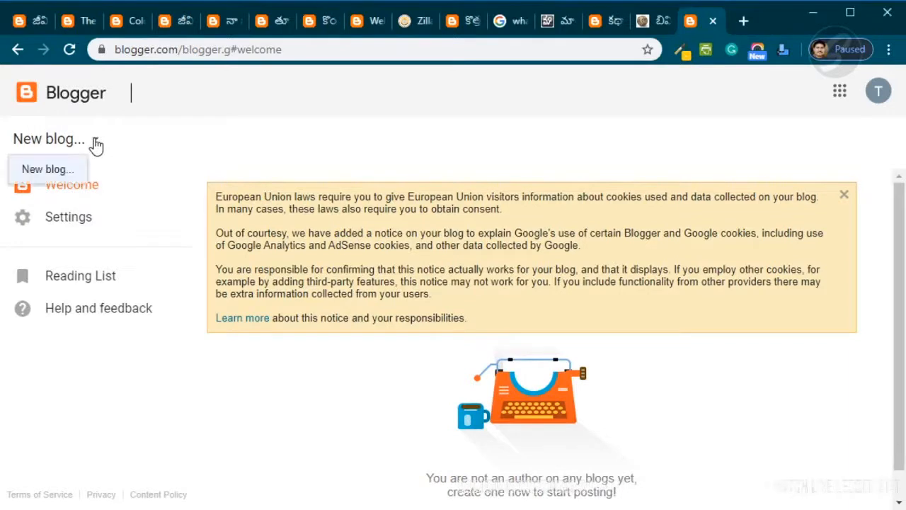
pyautogui.click(43, 172)
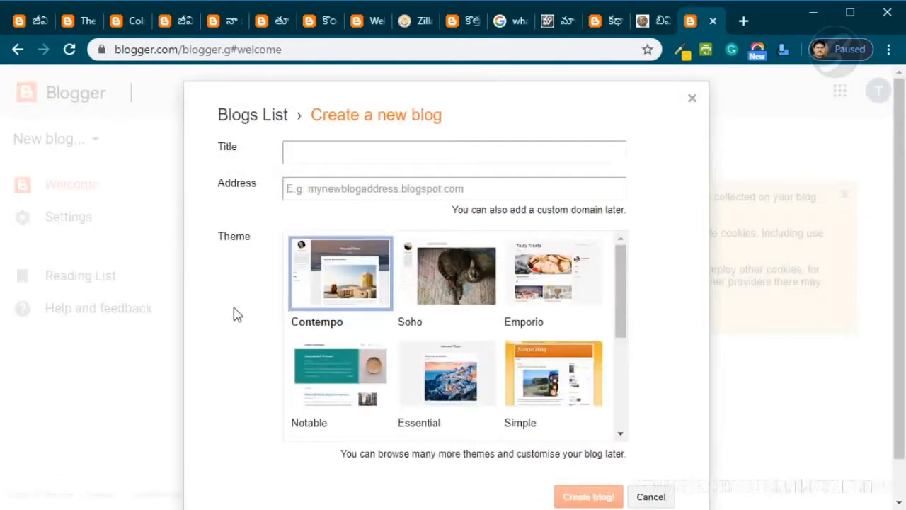
# - Enter the blog title TS GHM ASSOCIATION RR DIST
pyautogui.click(366, 158)
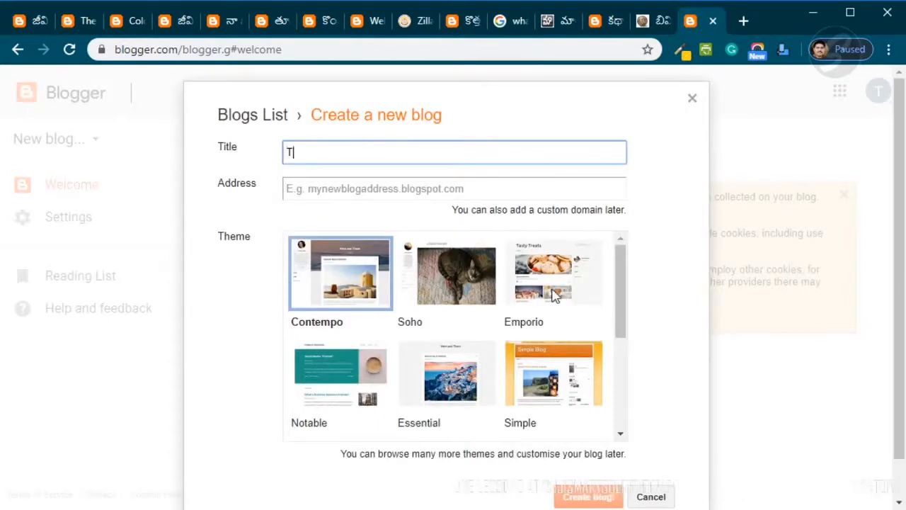
pyautogui.write('TS GHMA')
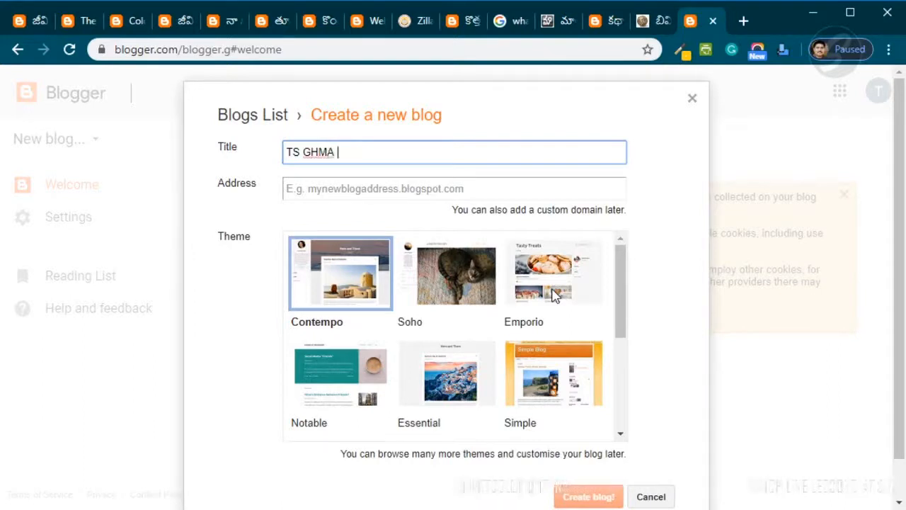
pyautogui.press('BackSpace')
pyautogui.press('BackSpace')
pyautogui.write('A')
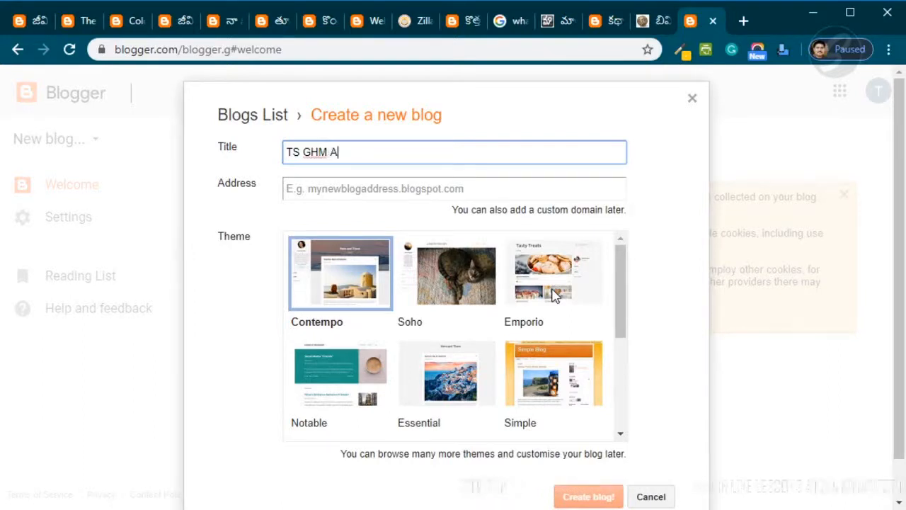
pyautogui.write('SSOCIATION')
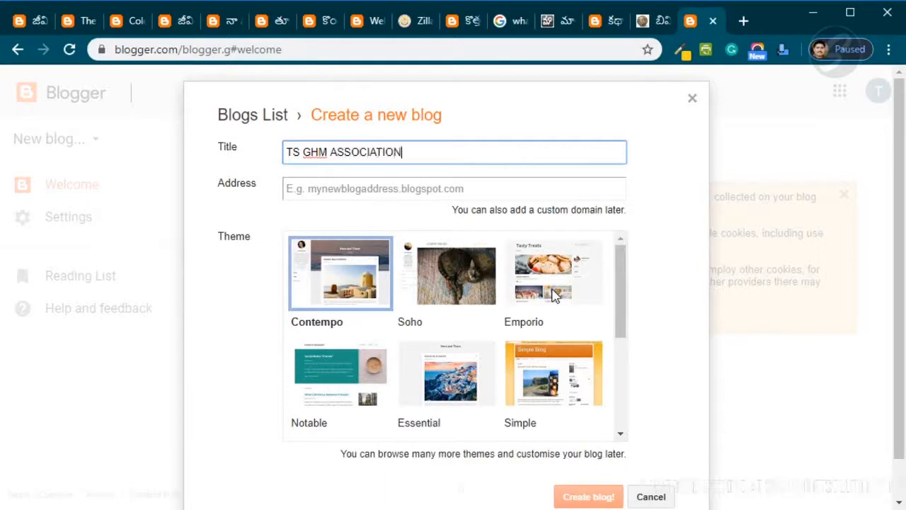
pyautogui.write(' RR DIST')
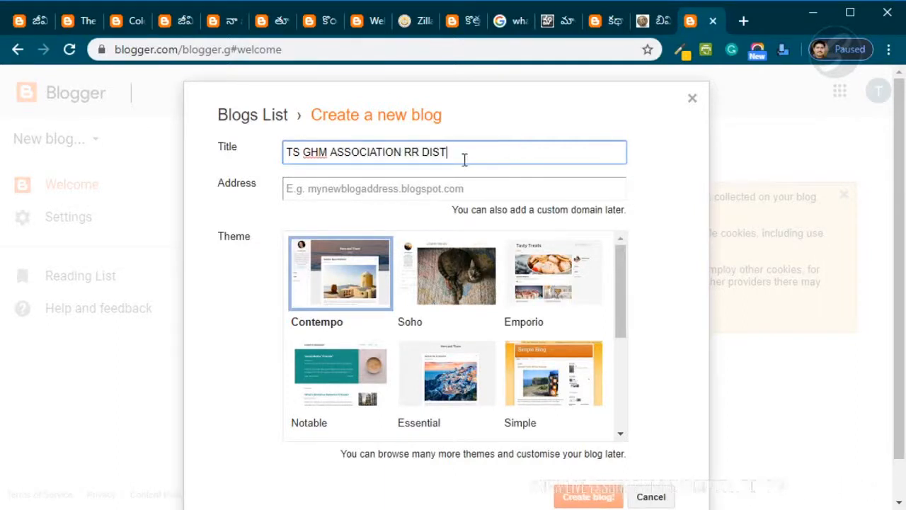
# - Compare with the GV-BLOG tab's title and blogspot web address, then return to the new blog dialog
pyautogui.click(391, 187)
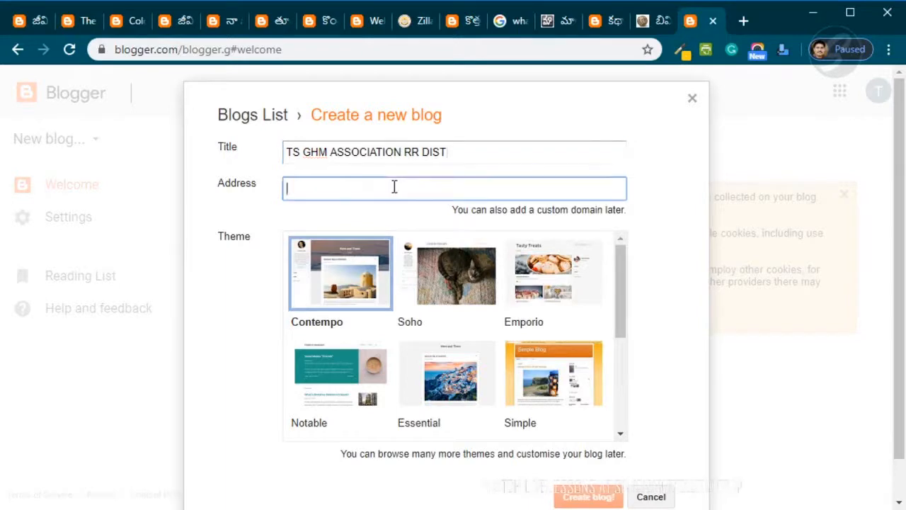
pyautogui.tripleClick(312, 151)
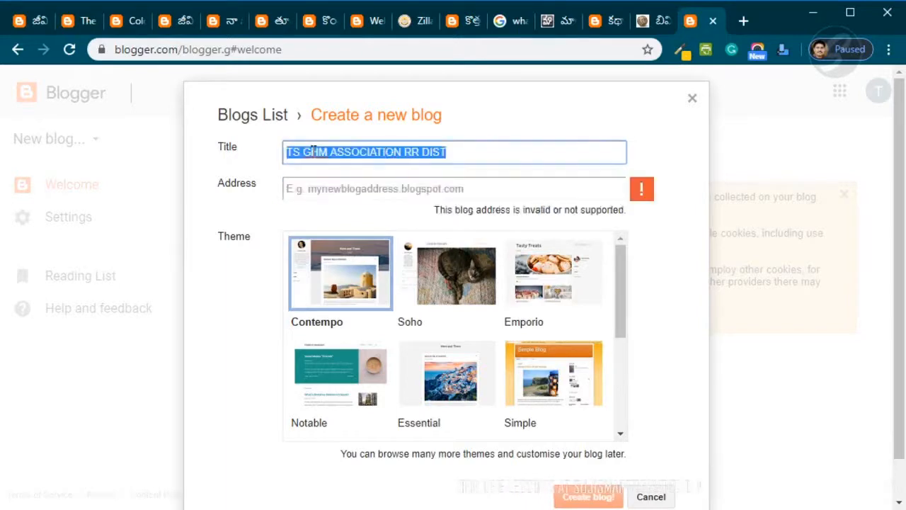
pyautogui.click(43, 19)
pyautogui.moveTo(239, 117); pyautogui.dragTo(105, 141)
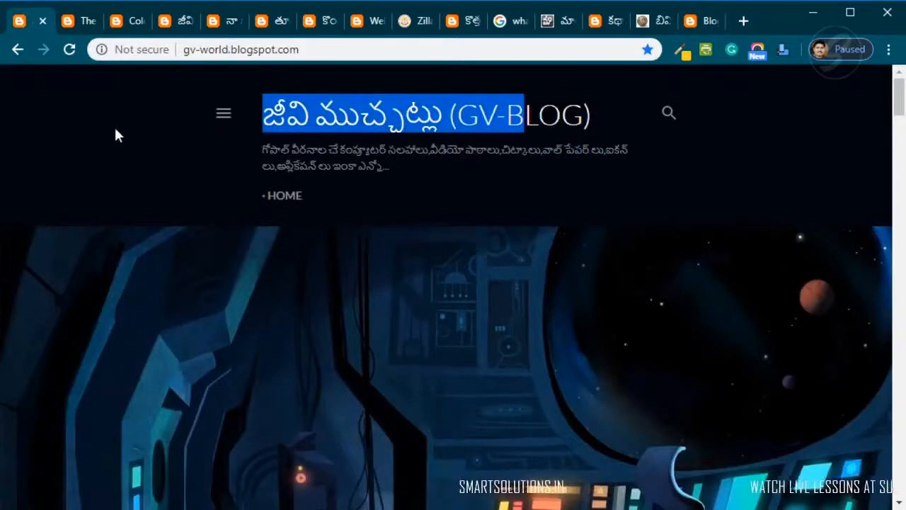
pyautogui.click(326, 49)
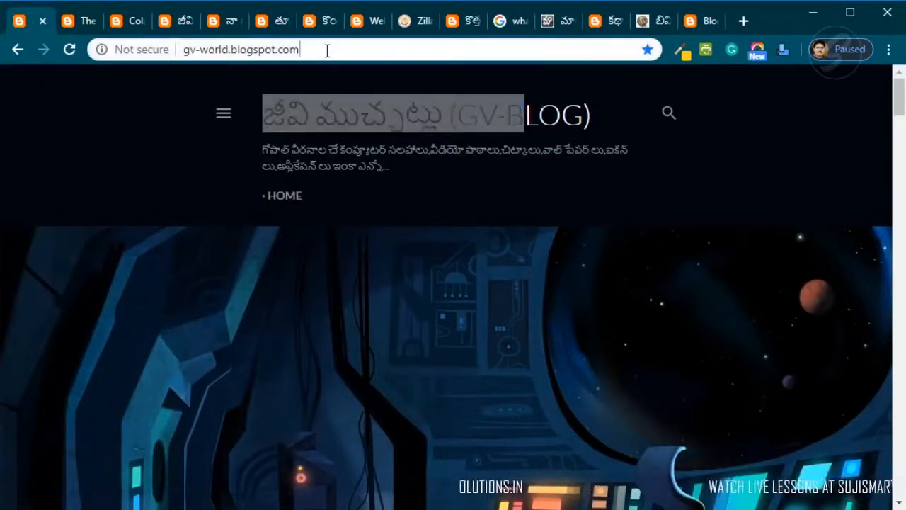
pyautogui.click(195, 50)
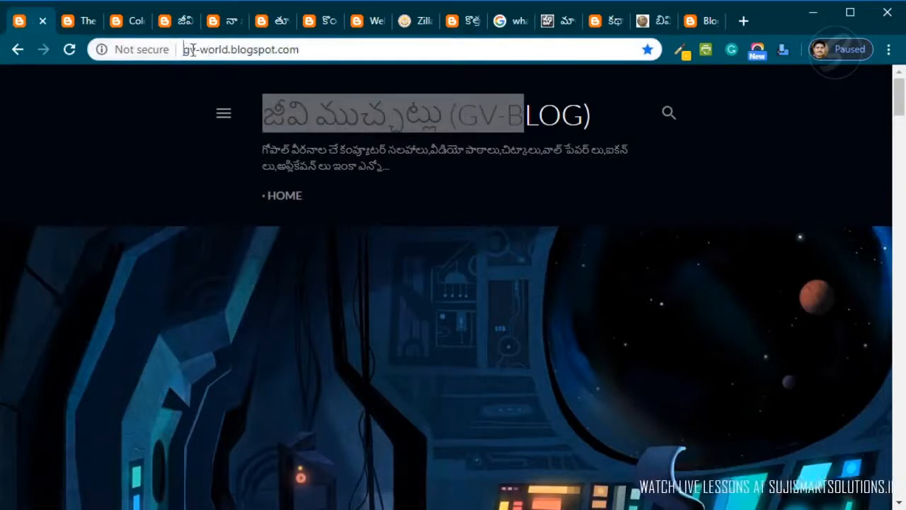
pyautogui.moveTo(187, 50); pyautogui.dragTo(114, 57)
pyautogui.click(216, 54)
pyautogui.click(318, 48)
pyautogui.click(344, 54)
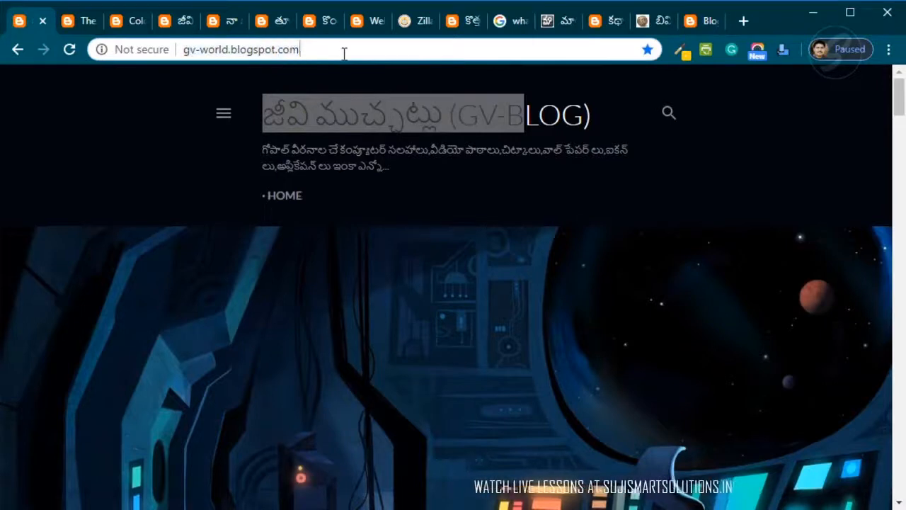
pyautogui.click(706, 21)
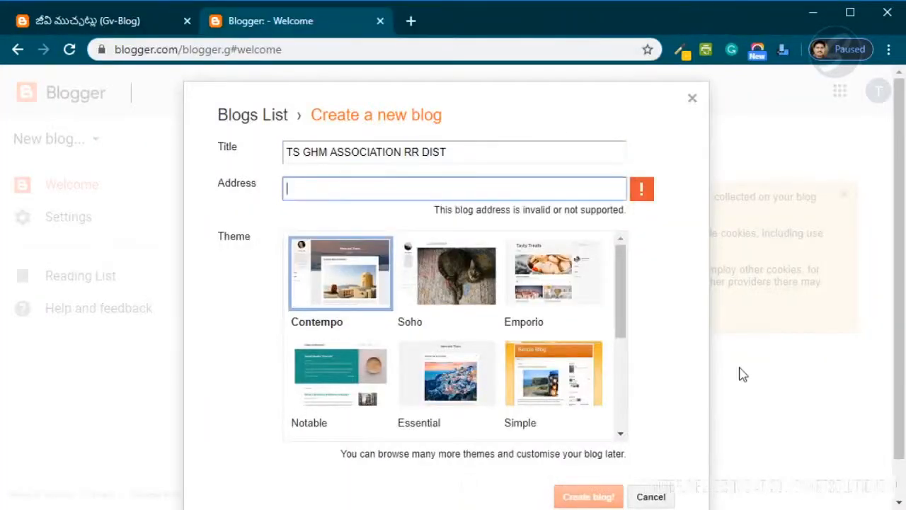
# - Enter the account's user name as the blog address and choose the suggested blogspot.com address
pyautogui.write('TS')
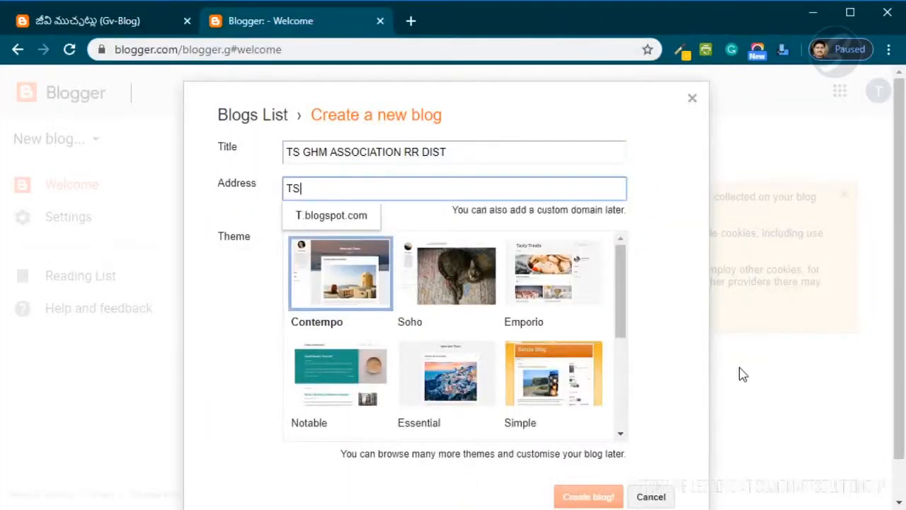
pyautogui.press('BackSpace')
pyautogui.press('BackSpace')
pyautogui.write('ts')
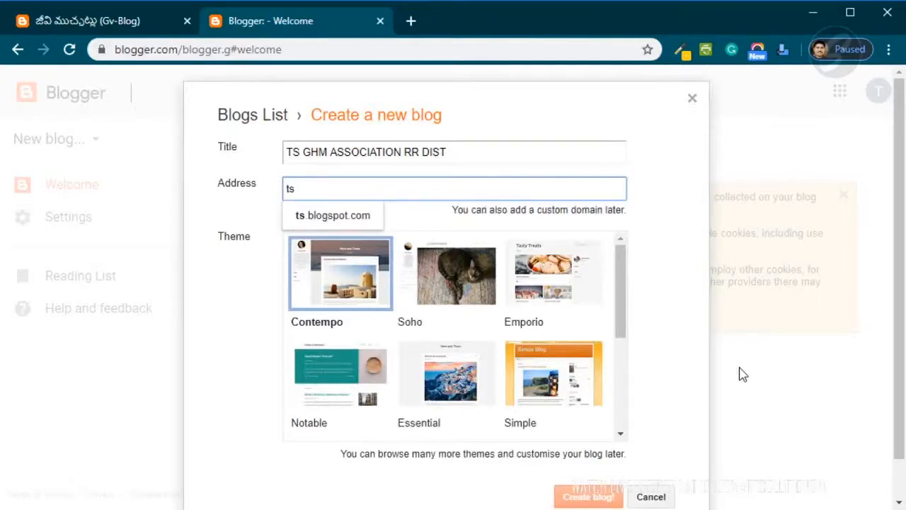
pyautogui.write('ghmarrd')
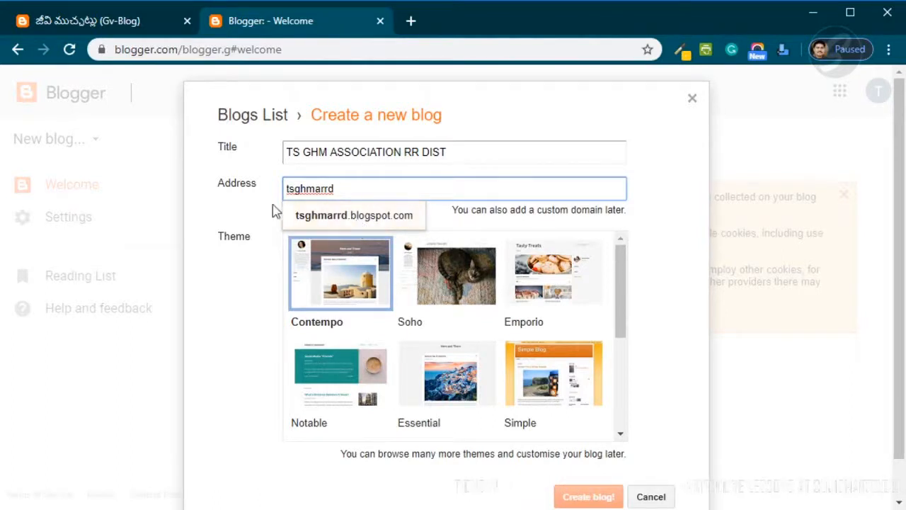
pyautogui.click(342, 221)
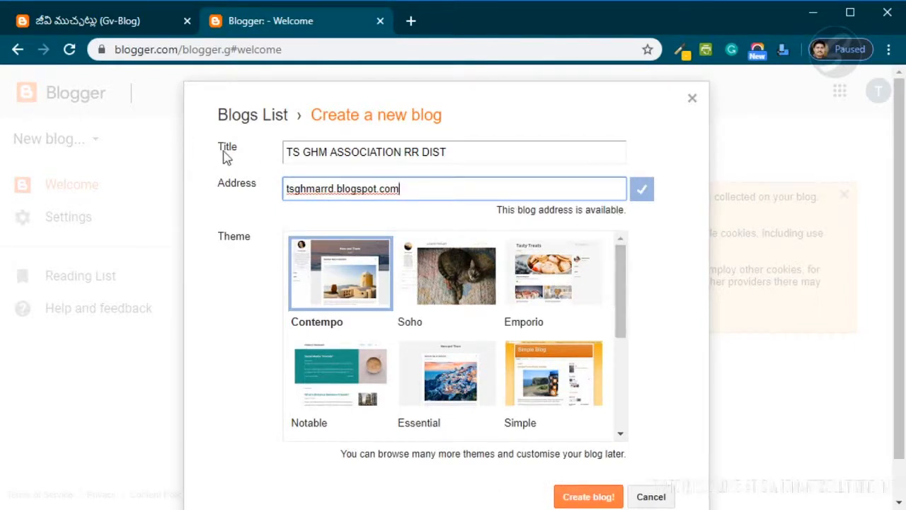
# - Review the blog title, the chosen name part of the blogspot address and its availability note
pyautogui.moveTo(283, 151); pyautogui.dragTo(480, 146)
pyautogui.click(487, 154)
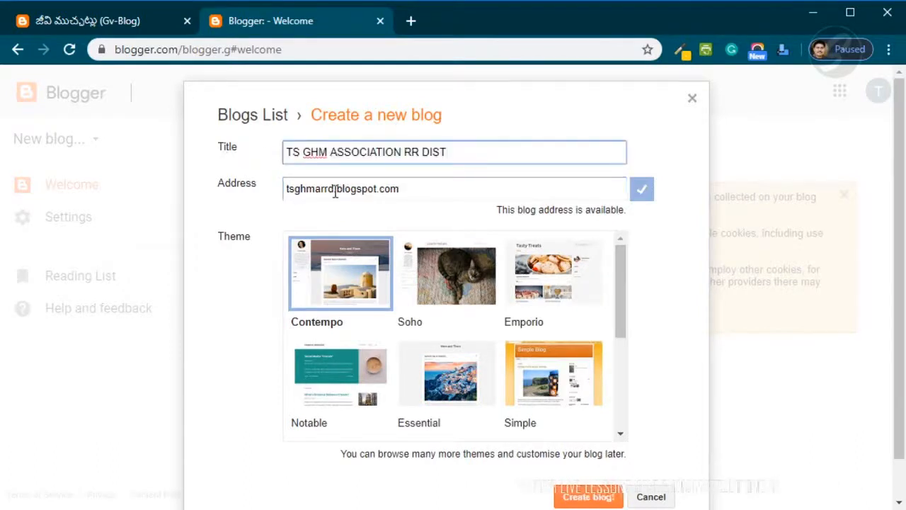
pyautogui.moveTo(336, 192); pyautogui.dragTo(285, 188)
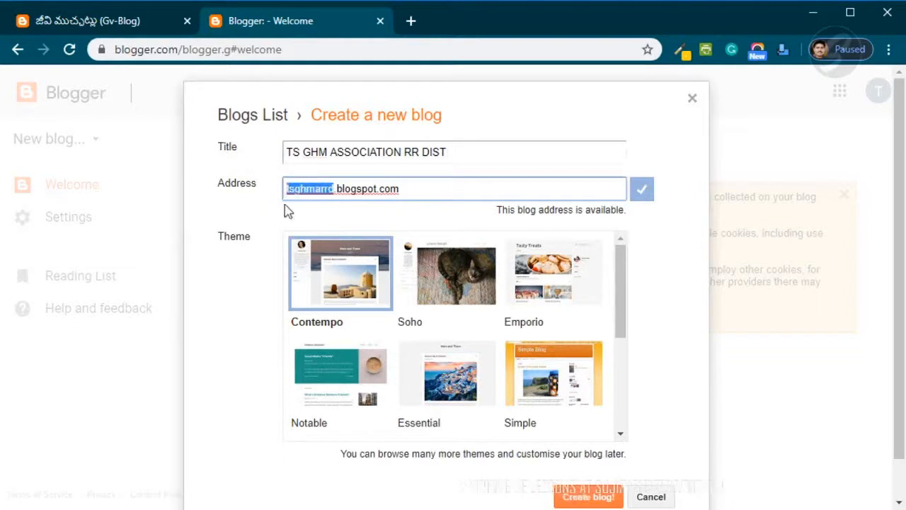
pyautogui.click(357, 189)
pyautogui.moveTo(417, 188); pyautogui.dragTo(334, 197)
pyautogui.click(432, 195)
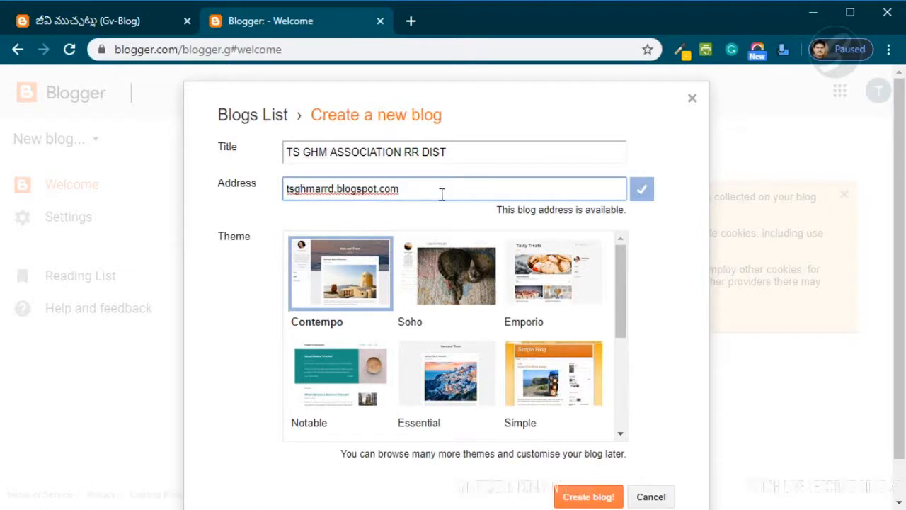
pyautogui.click(648, 257)
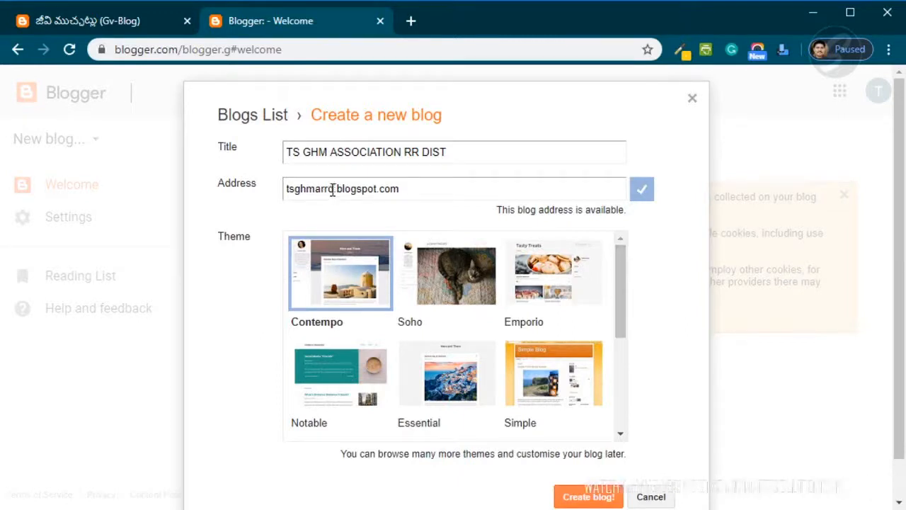
pyautogui.moveTo(335, 188); pyautogui.dragTo(286, 187)
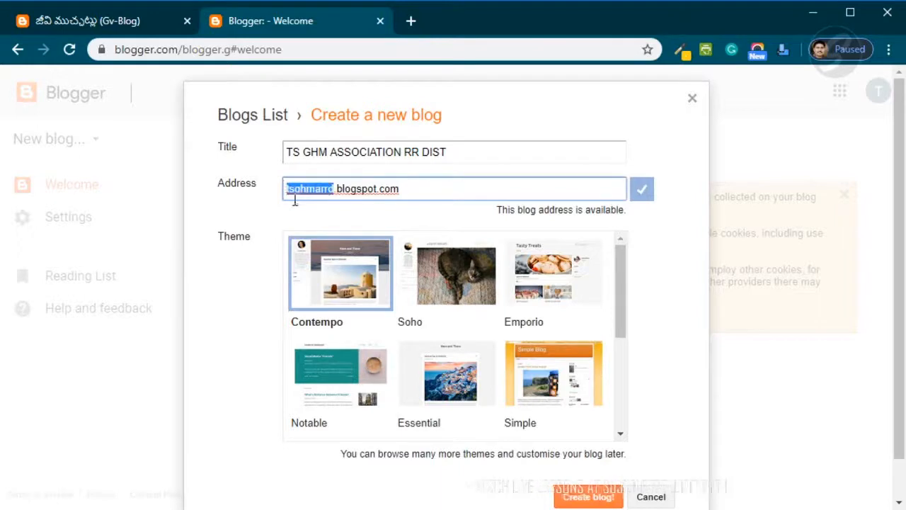
pyautogui.click(422, 190)
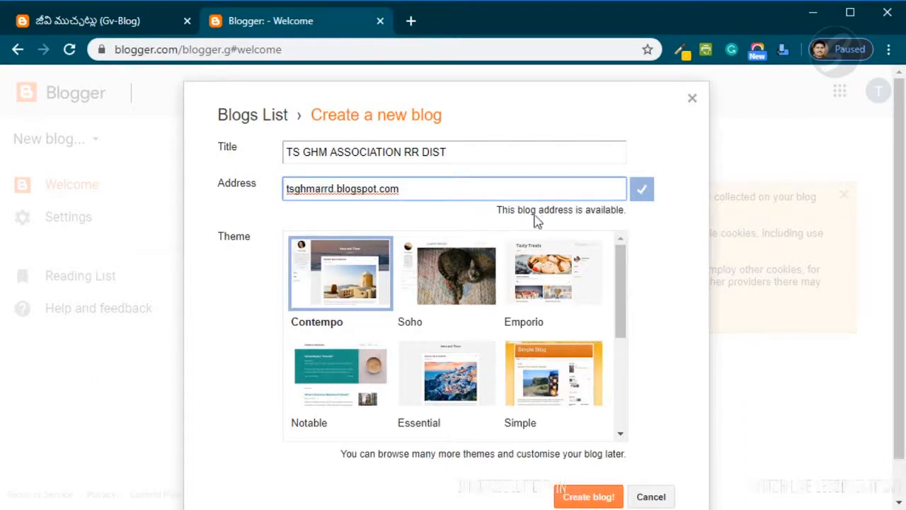
pyautogui.moveTo(489, 211); pyautogui.dragTo(643, 215)
pyautogui.click(643, 215)
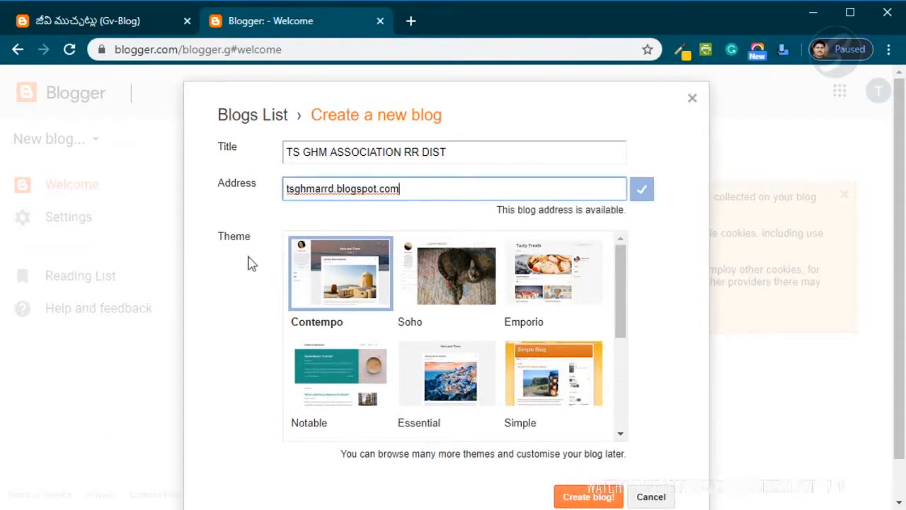
# - Scroll through the theme gallery and select the Ethereal theme for the new blog
pyautogui.click(233, 236)
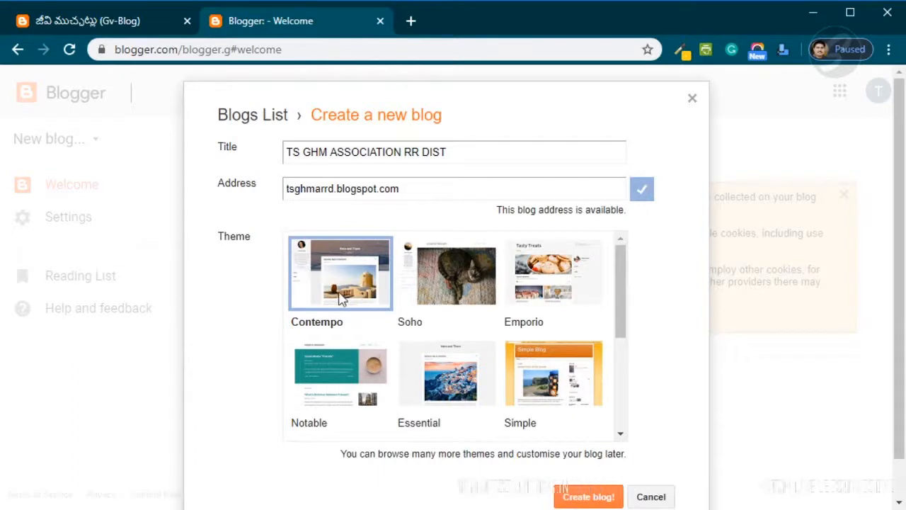
pyautogui.moveTo(621, 273); pyautogui.dragTo(616, 372)
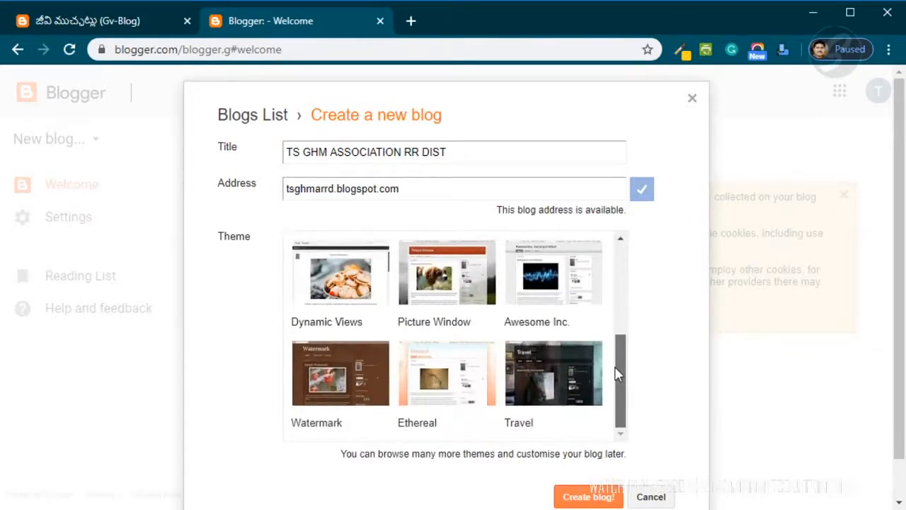
pyautogui.moveTo(615, 368)
pyautogui.mouseDown()
pyautogui.moveTo(609, 225)
pyautogui.moveTo(622, 371)
pyautogui.mouseUp()
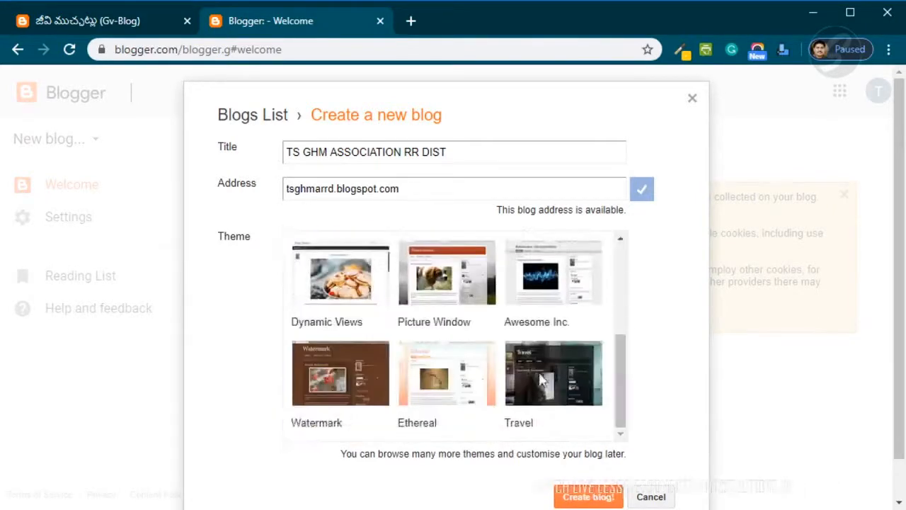
pyautogui.click(430, 395)
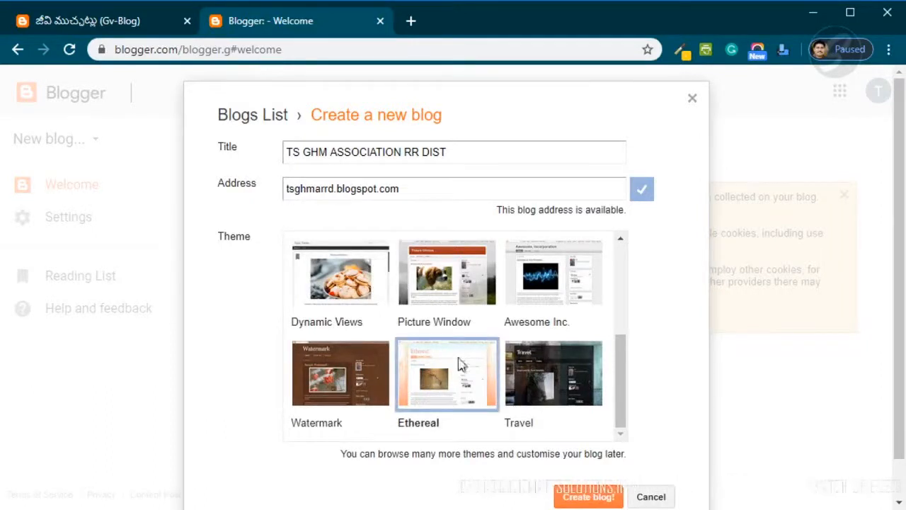
# - Compare the other available themes, ending with Ethereal selected
pyautogui.scroll(3, 425, 368)
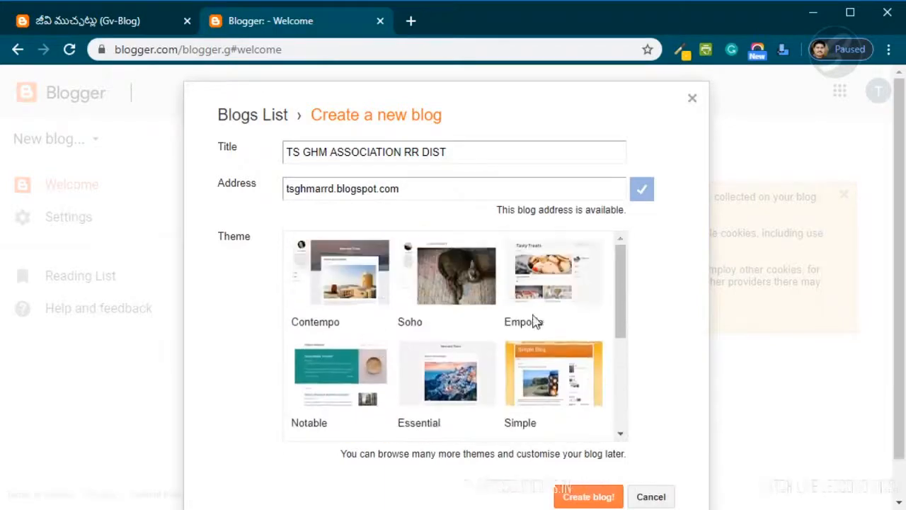
pyautogui.scroll(-1, 524, 333)
pyautogui.scroll(-1, 501, 359)
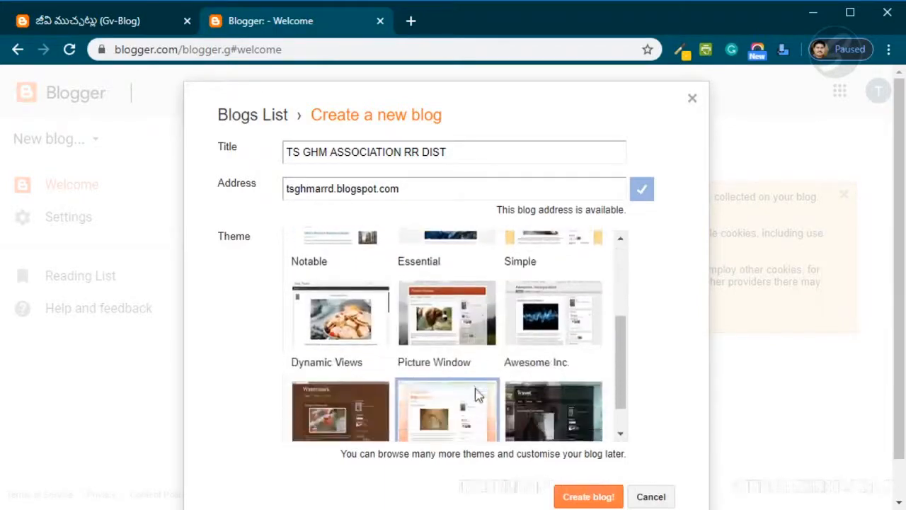
pyautogui.click(446, 327)
pyautogui.click(335, 332)
pyautogui.click(339, 412)
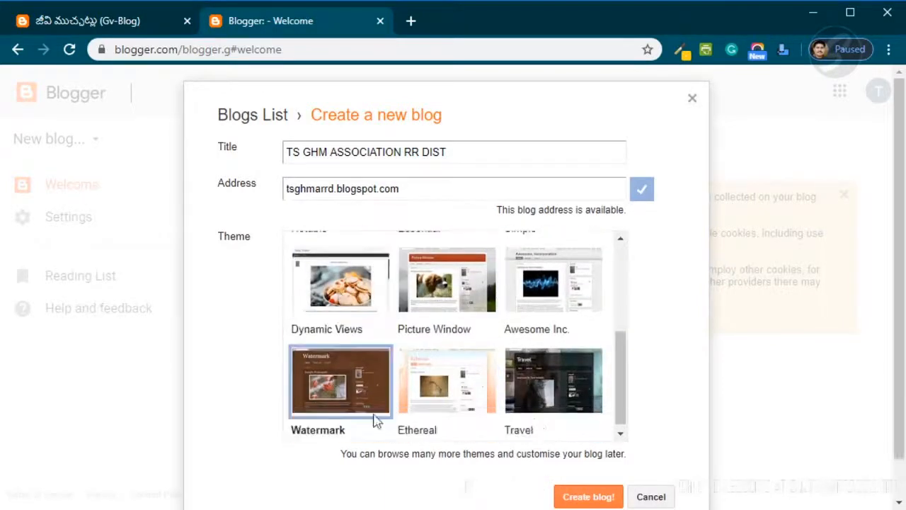
pyautogui.click(471, 391)
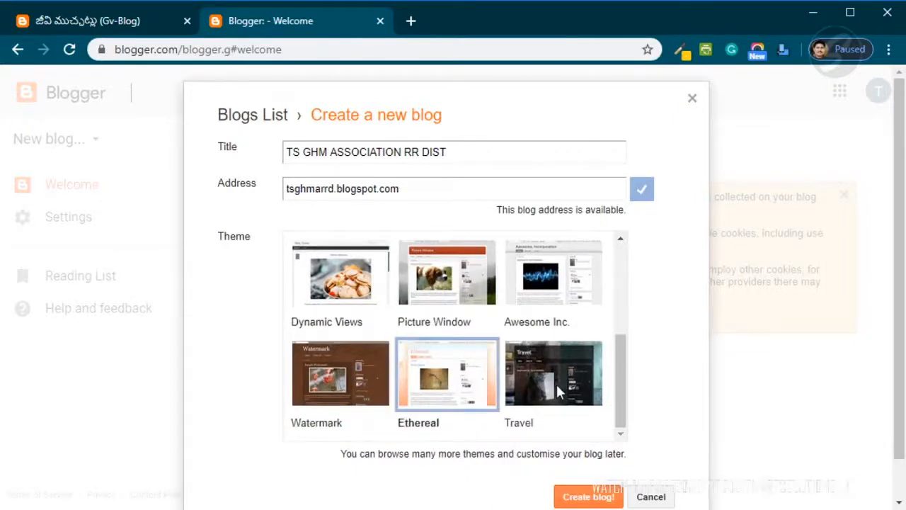
pyautogui.scroll(3, 439, 391)
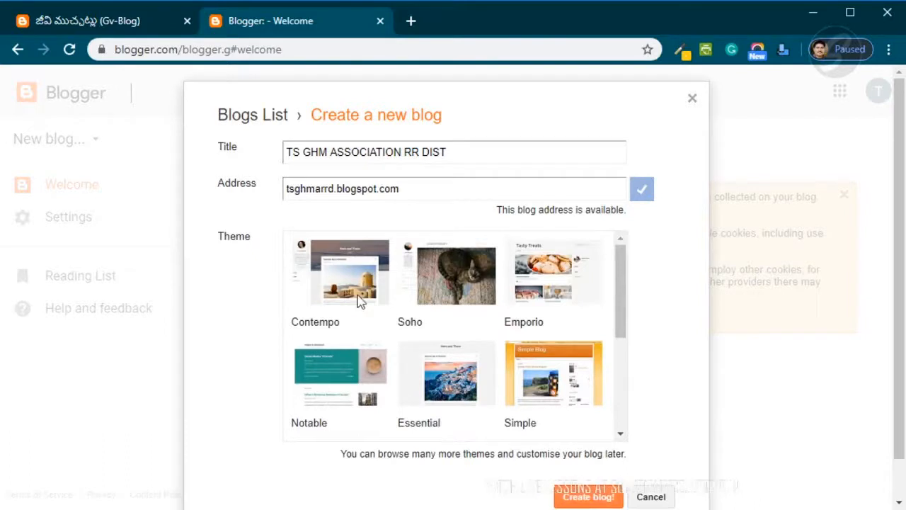
pyautogui.scroll(-5, 491, 348)
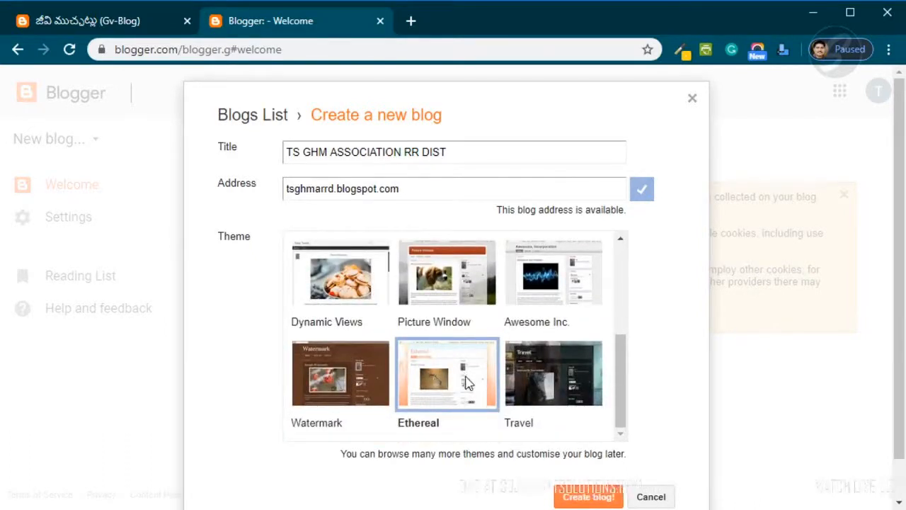
pyautogui.scroll(5, 470, 392)
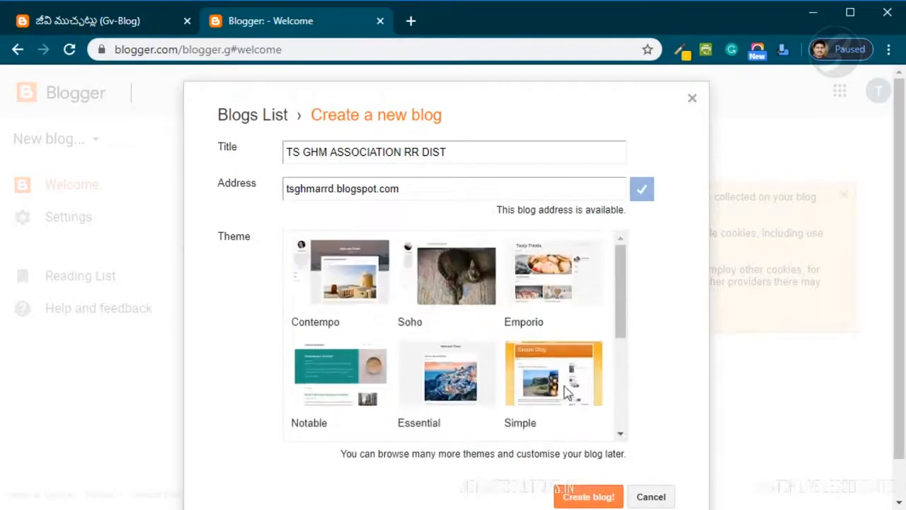
pyautogui.scroll(-3, 538, 397)
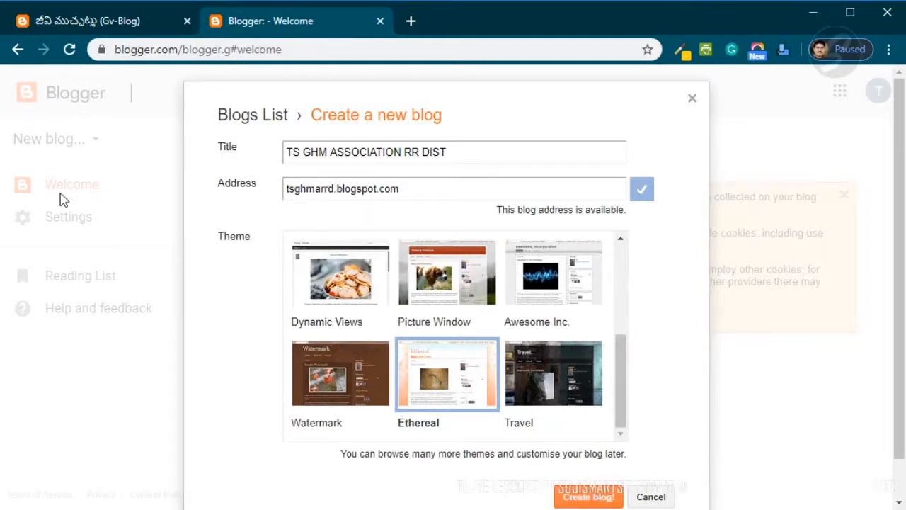
# - Review the blog title and address, then create the blog
pyautogui.moveTo(287, 147); pyautogui.dragTo(479, 148)
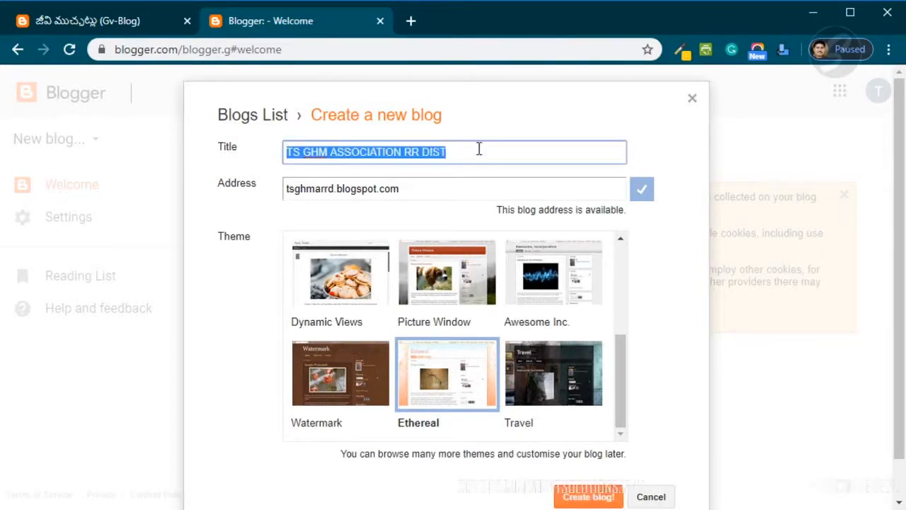
pyautogui.moveTo(430, 188); pyautogui.dragTo(287, 189)
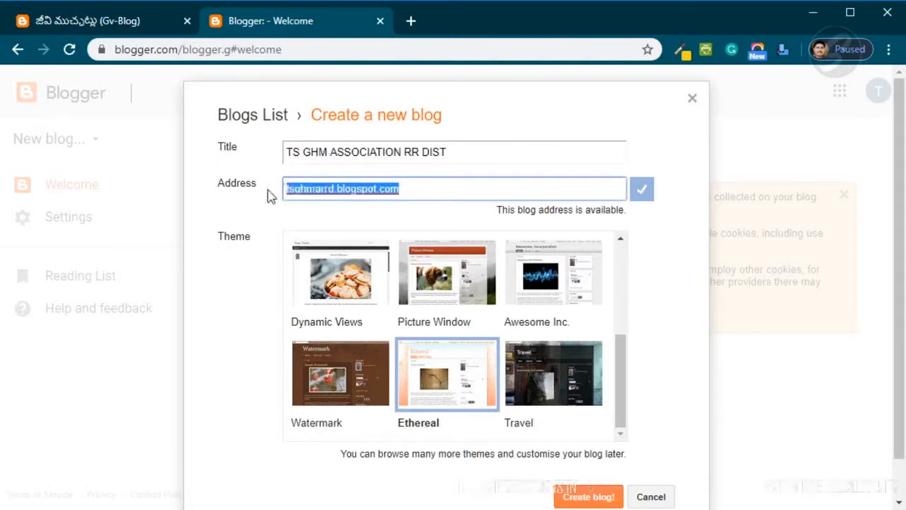
pyautogui.click(289, 190)
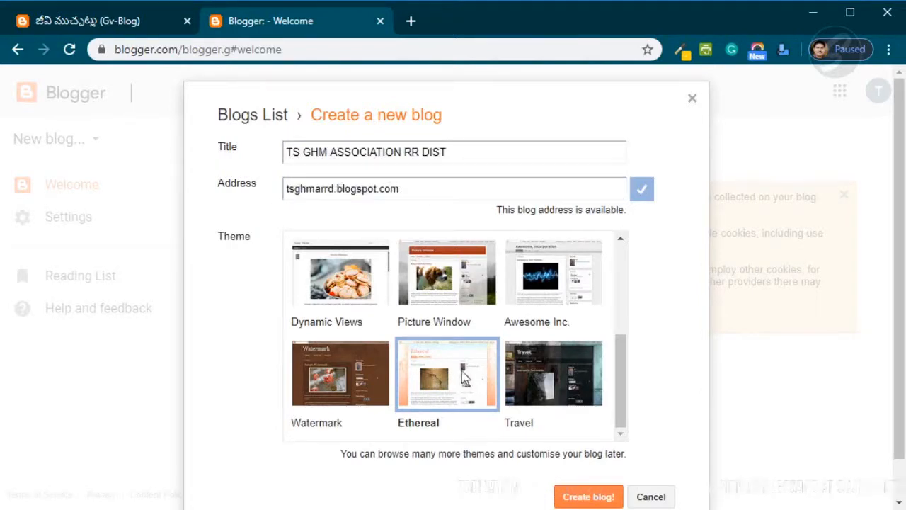
pyautogui.click(588, 497)
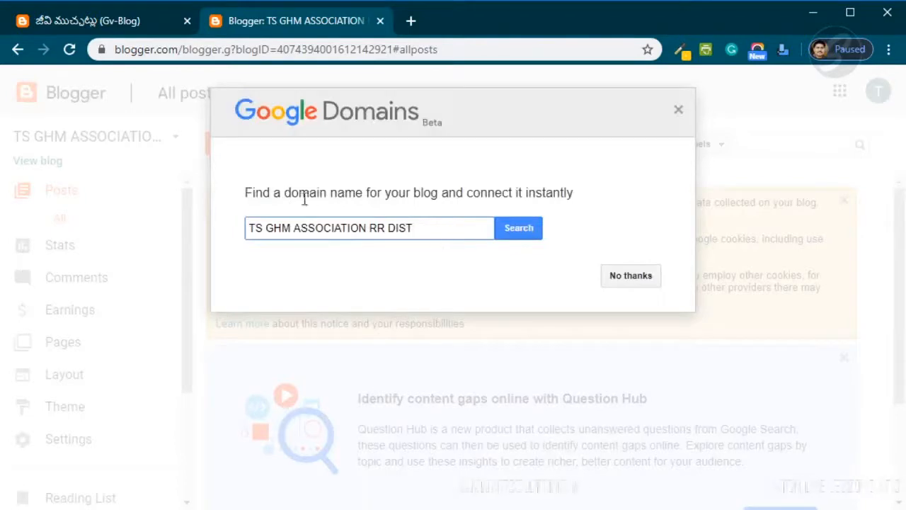
# - Decline the offer to find a custom domain name for the blog
pyautogui.moveTo(437, 230); pyautogui.dragTo(192, 243)
pyautogui.click(435, 228)
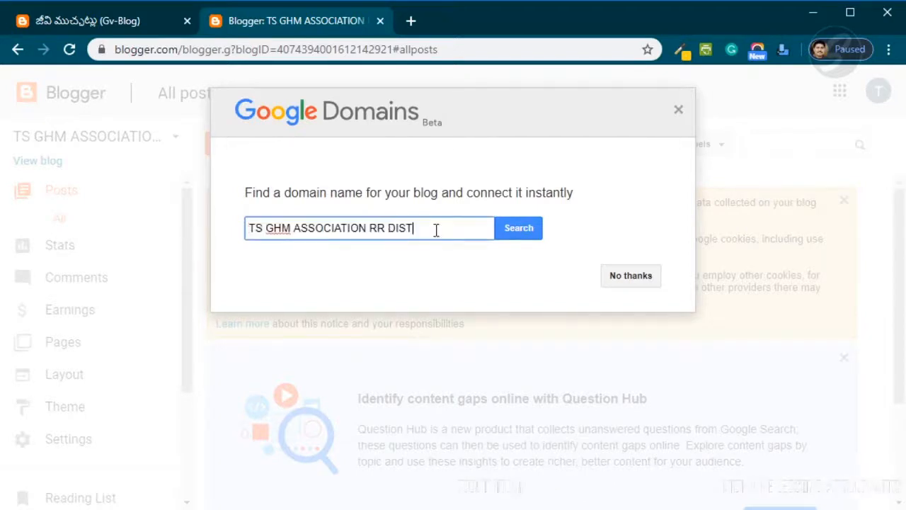
pyautogui.click(631, 276)
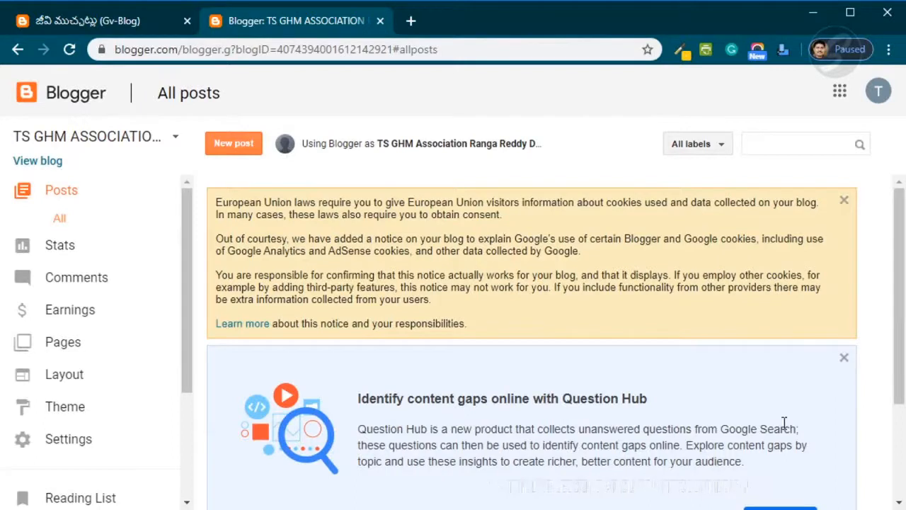
# - Open the new blog in its own tab and examine its empty home page and account details
pyautogui.click(42, 161)
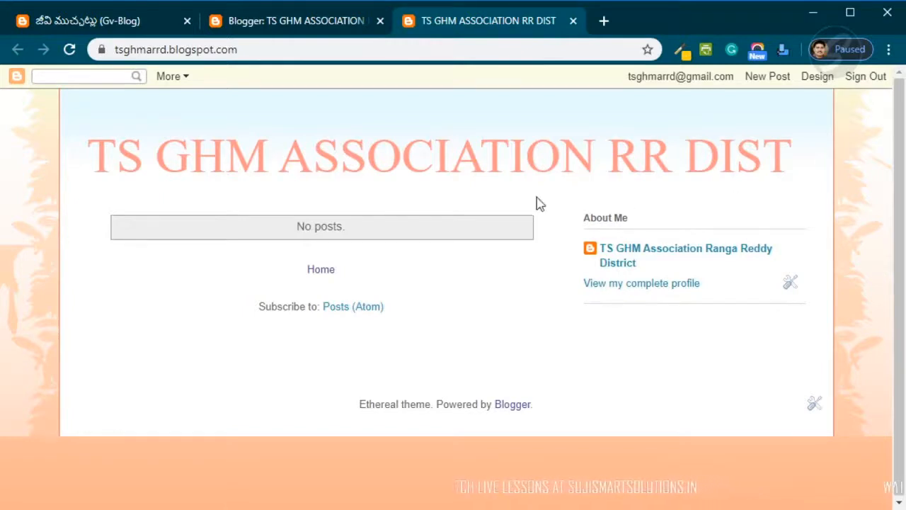
pyautogui.moveTo(273, 227); pyautogui.dragTo(361, 237)
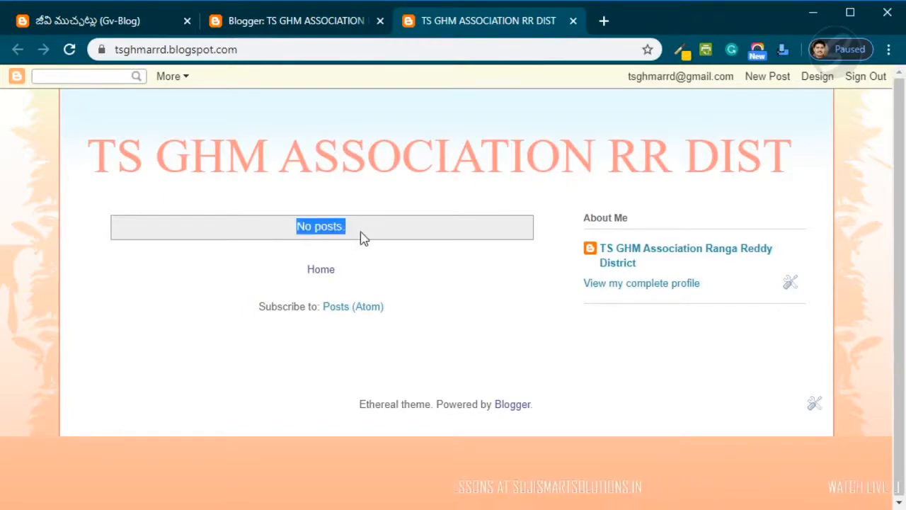
pyautogui.click(318, 232)
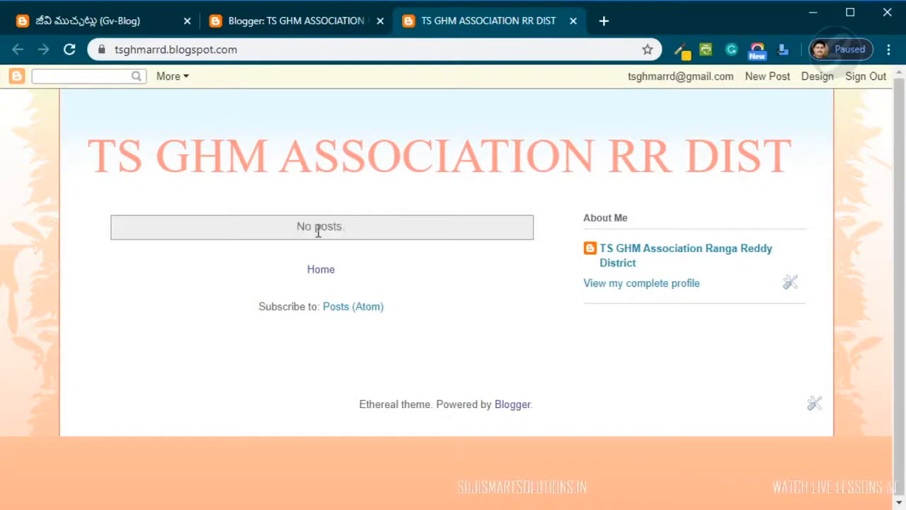
pyautogui.moveTo(295, 232); pyautogui.dragTo(374, 237)
pyautogui.click(375, 236)
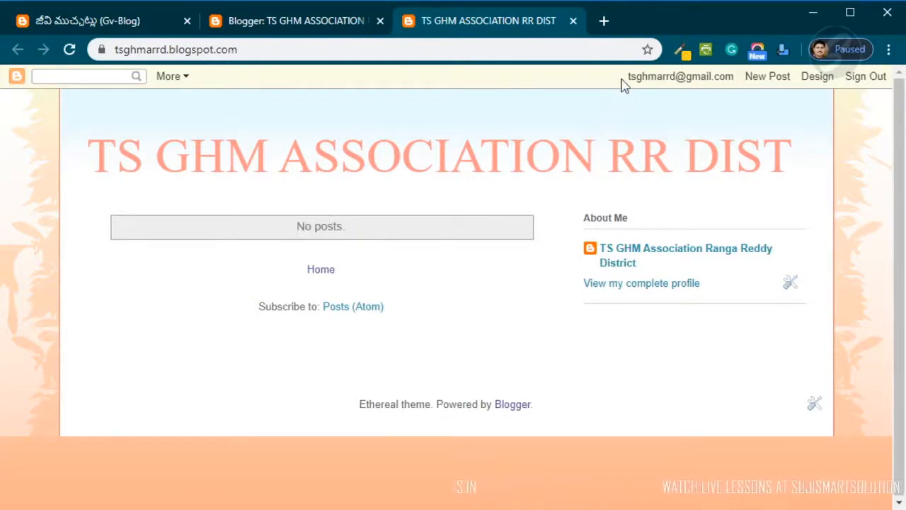
pyautogui.moveTo(624, 80); pyautogui.dragTo(776, 96)
pyautogui.click(866, 116)
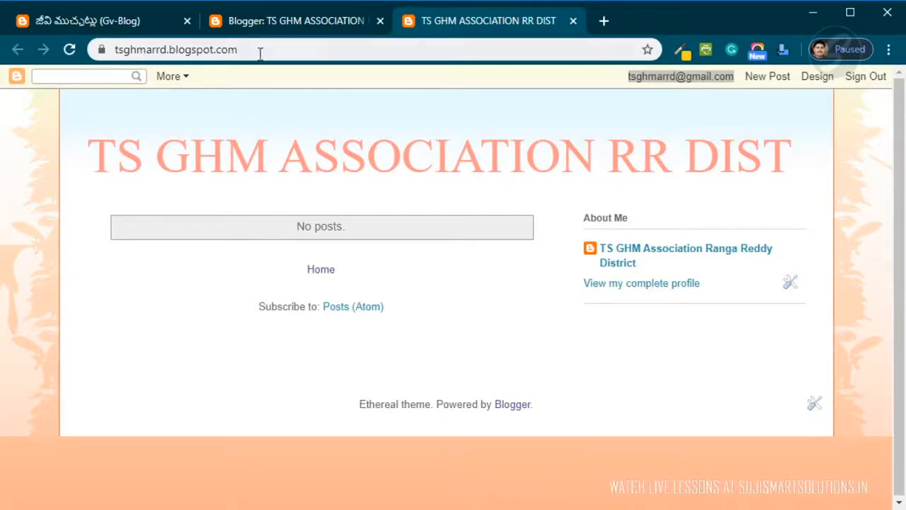
# - Return to the dashboard and open the list of your blogs, then close it
pyautogui.click(296, 22)
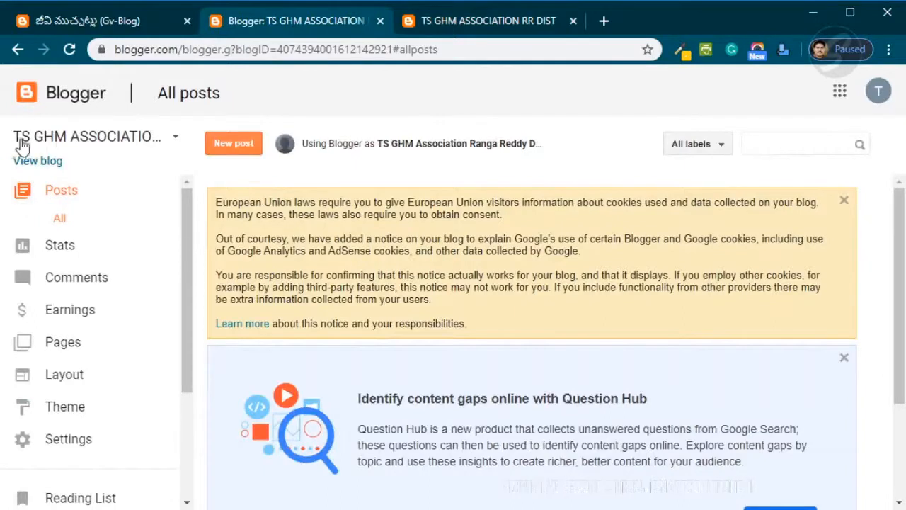
pyautogui.click(175, 139)
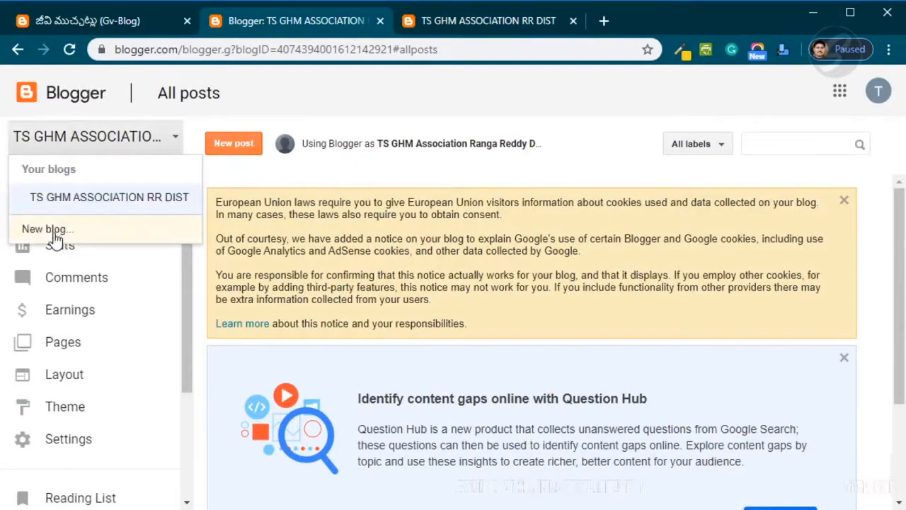
pyautogui.click(189, 292)
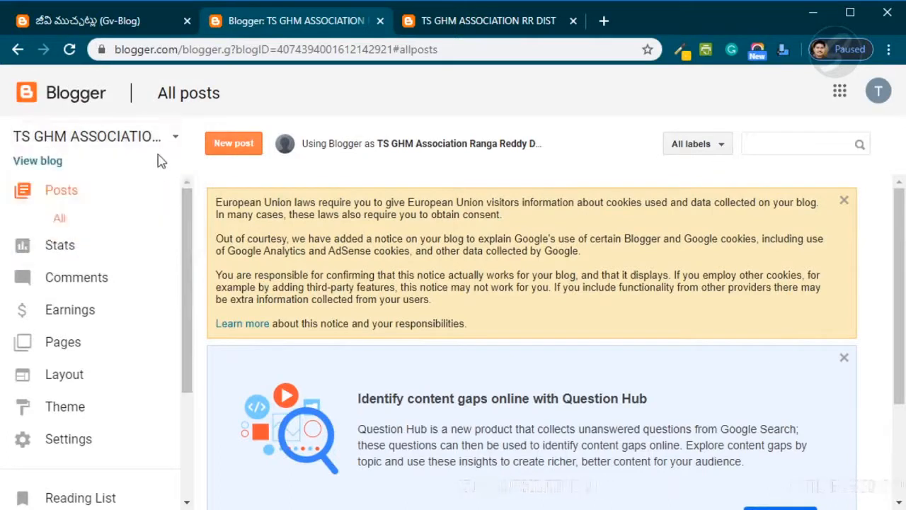
# - Switch back to the blog tab and examine its blogspot.com web address
pyautogui.click(467, 30)
pyautogui.moveTo(90, 154); pyautogui.dragTo(787, 159)
pyautogui.click(235, 114)
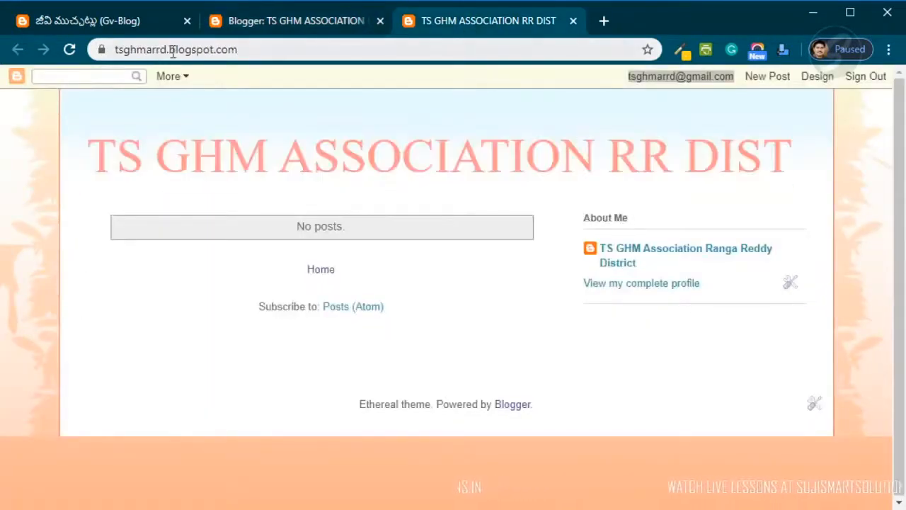
pyautogui.moveTo(167, 50); pyautogui.dragTo(111, 50)
pyautogui.tripleClick(135, 49)
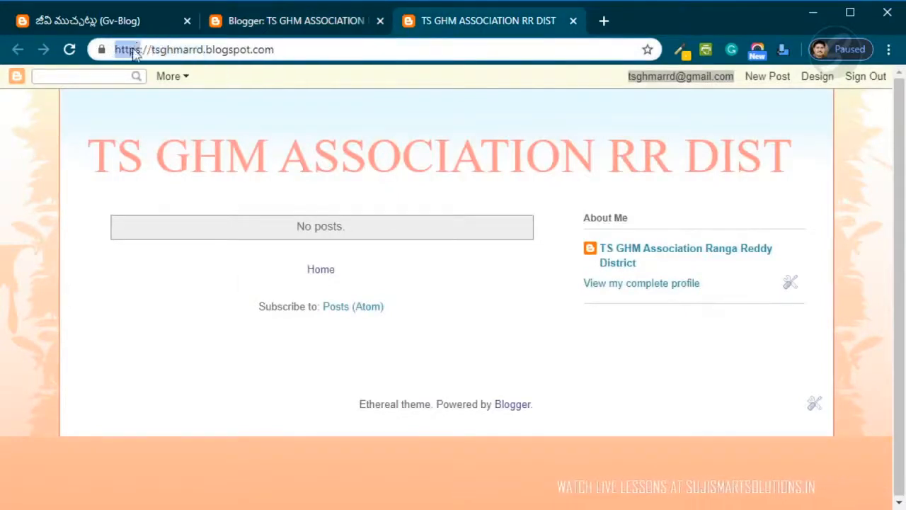
pyautogui.click(205, 51)
pyautogui.tripleClick(161, 51)
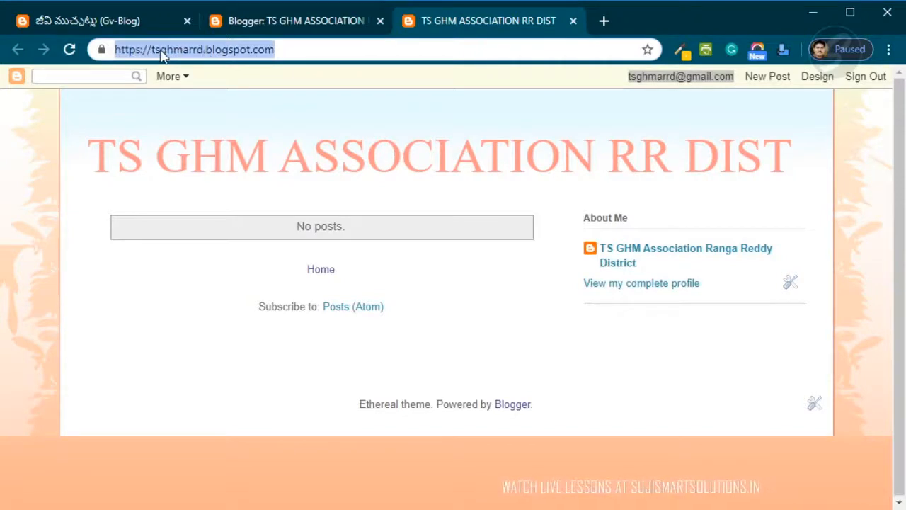
pyautogui.click(318, 131)
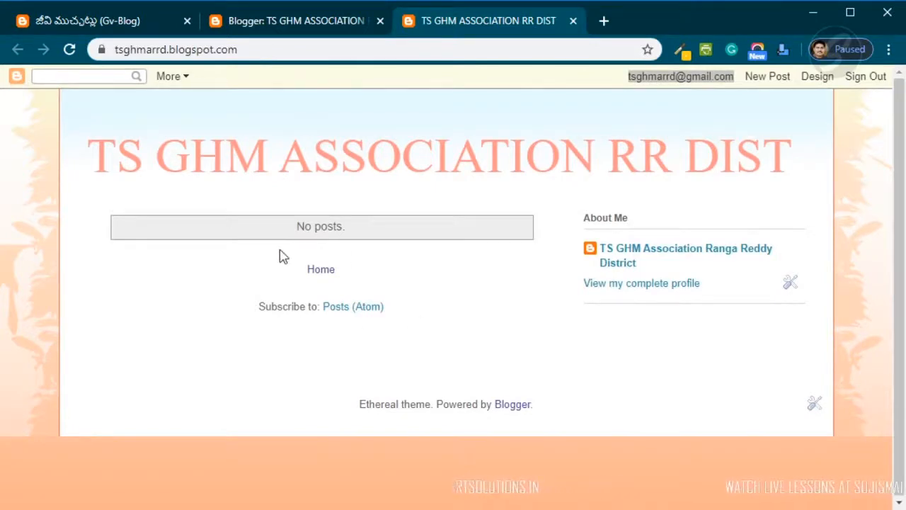
# - Go back to the dashboard and start a new post for the blog
pyautogui.click(319, 24)
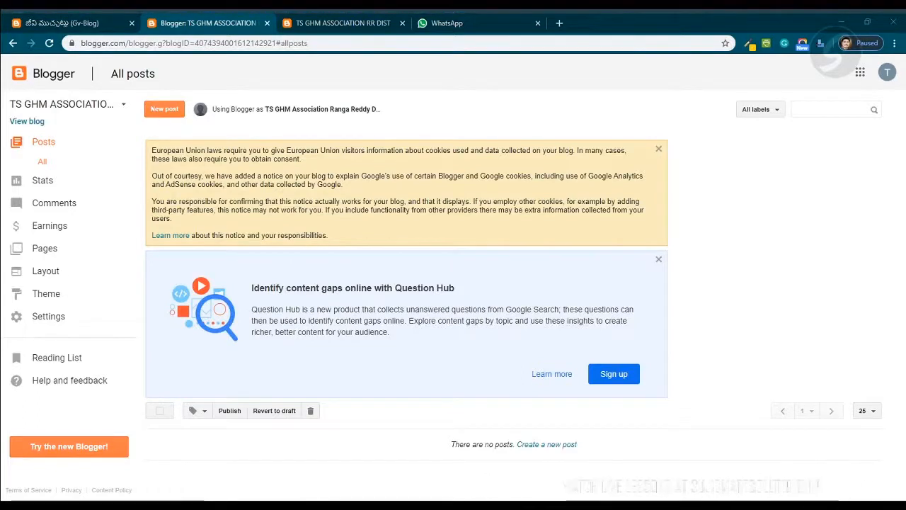
pyautogui.click(177, 113)
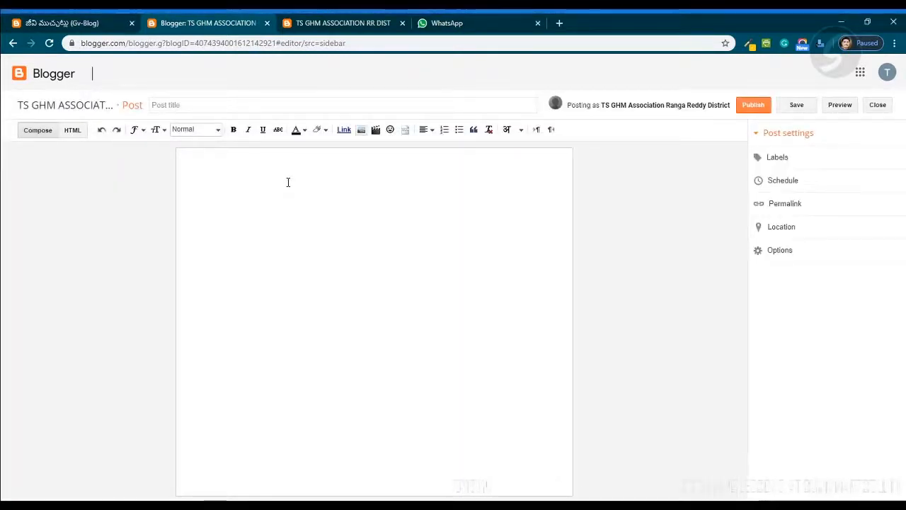
pyautogui.click(287, 182)
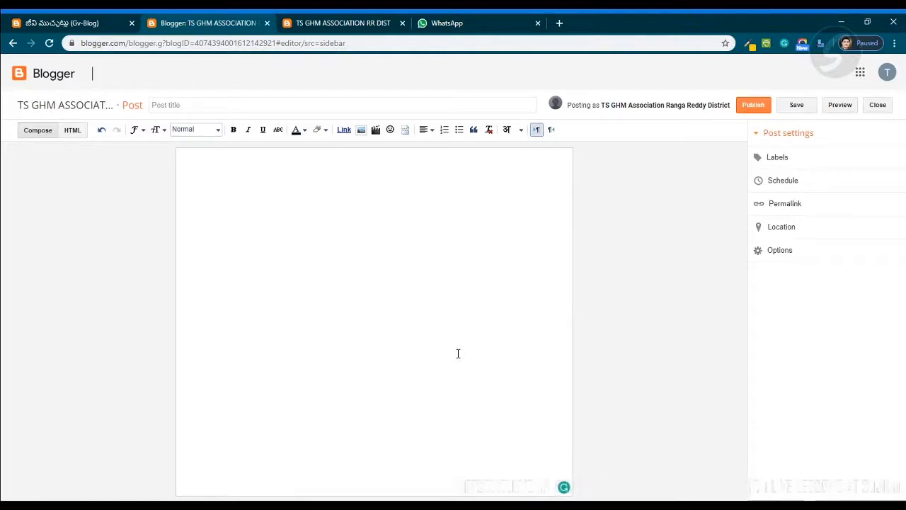
# - Enter "Welcome to TS GHMA Ranga Reddy District Blog" as the post title
pyautogui.click(211, 105)
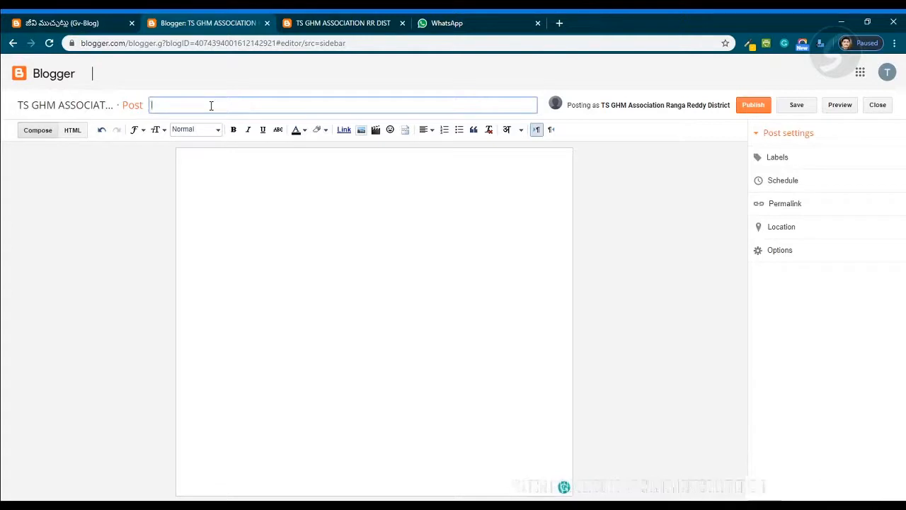
pyautogui.write('Welcome to')
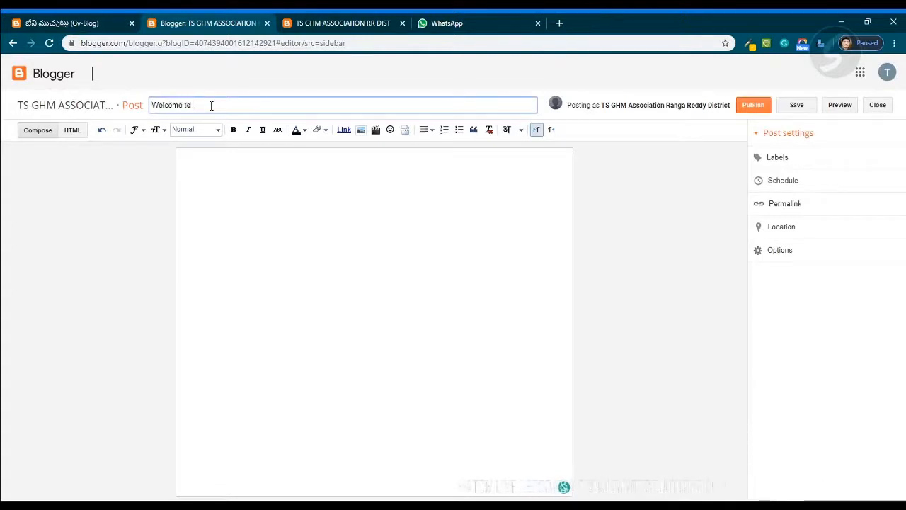
pyautogui.write(' TS')
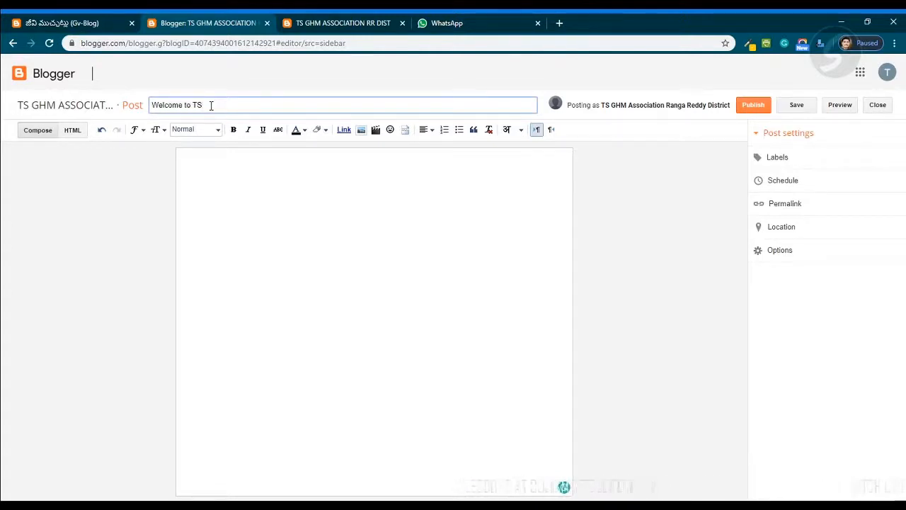
pyautogui.write(' GHMA')
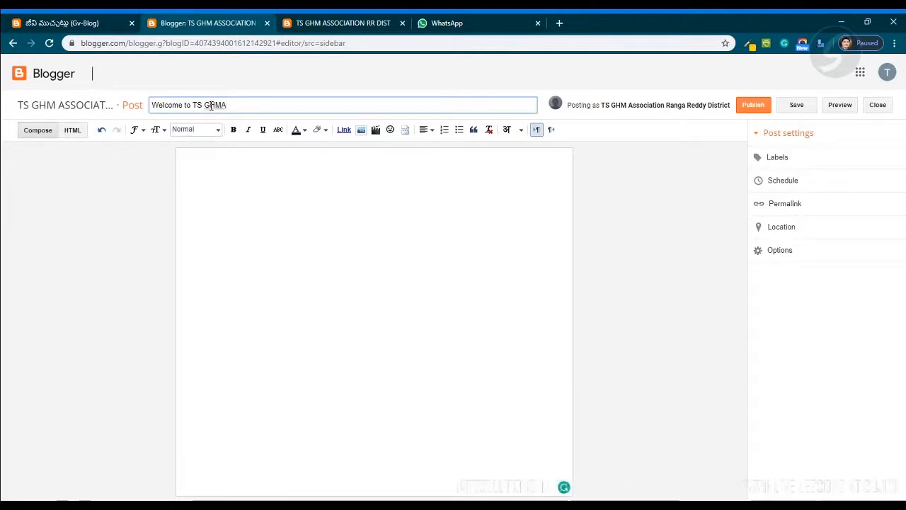
pyautogui.write(' Rang')
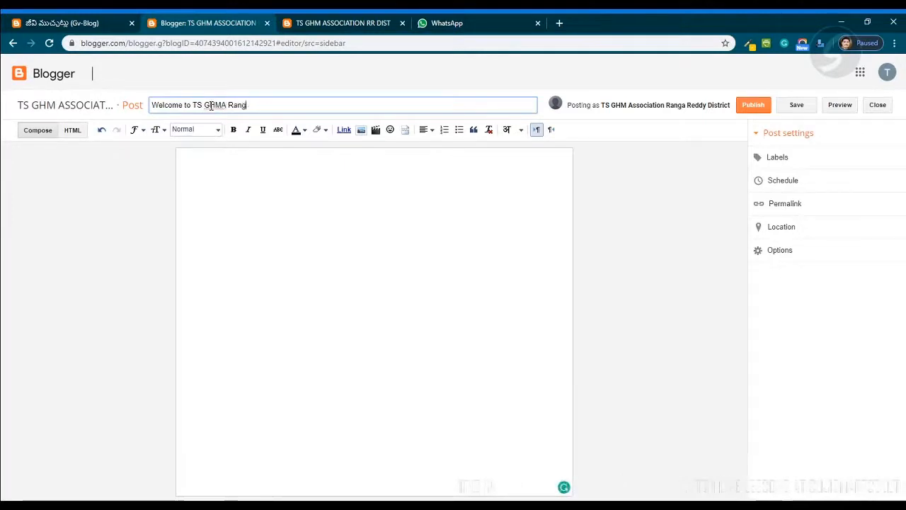
pyautogui.write('a Reddy ')
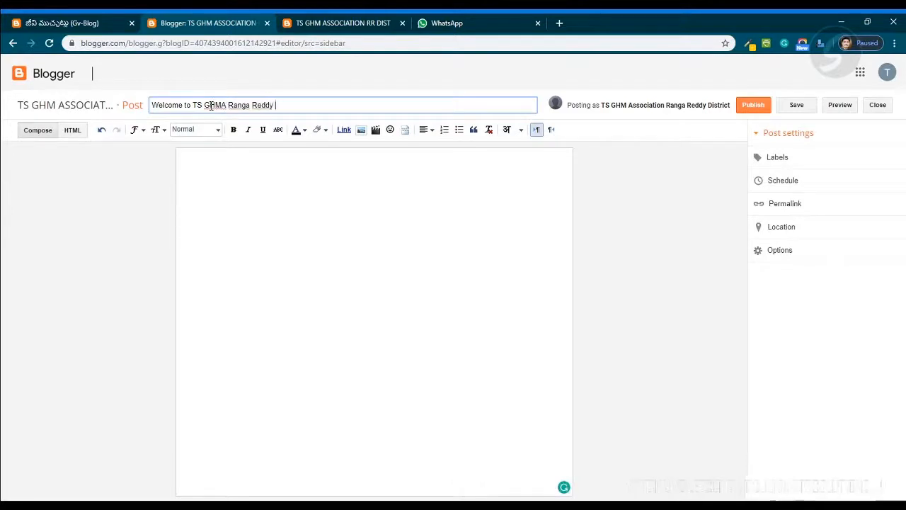
pyautogui.write('District B')
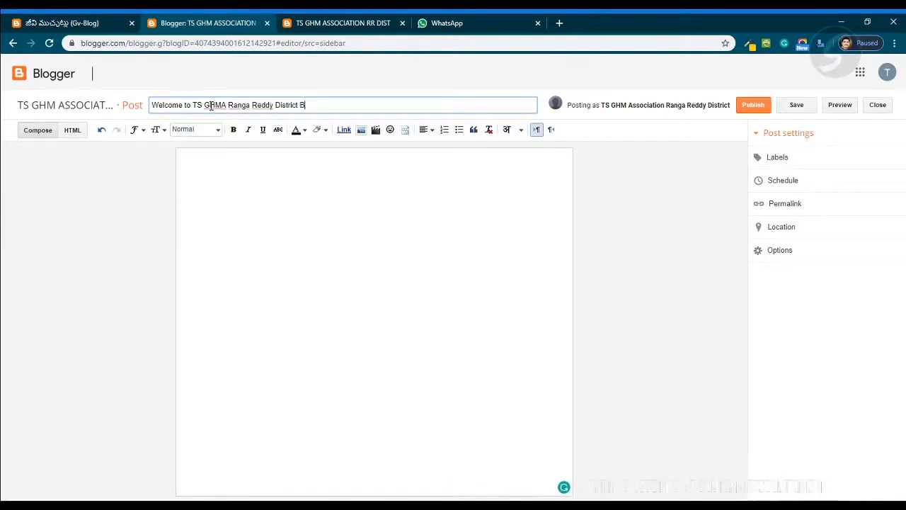
pyautogui.write('log')
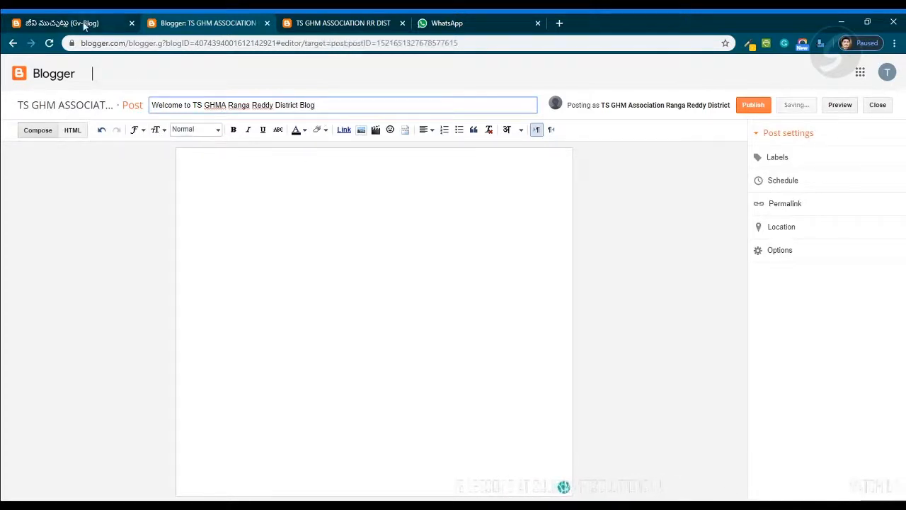
# - Switch to the other blog's tab and scroll through its featured and latest posts, then return to the post editor
pyautogui.click(84, 25)
pyautogui.scroll(-8, 326, 178)
pyautogui.scroll(3, 312, 182)
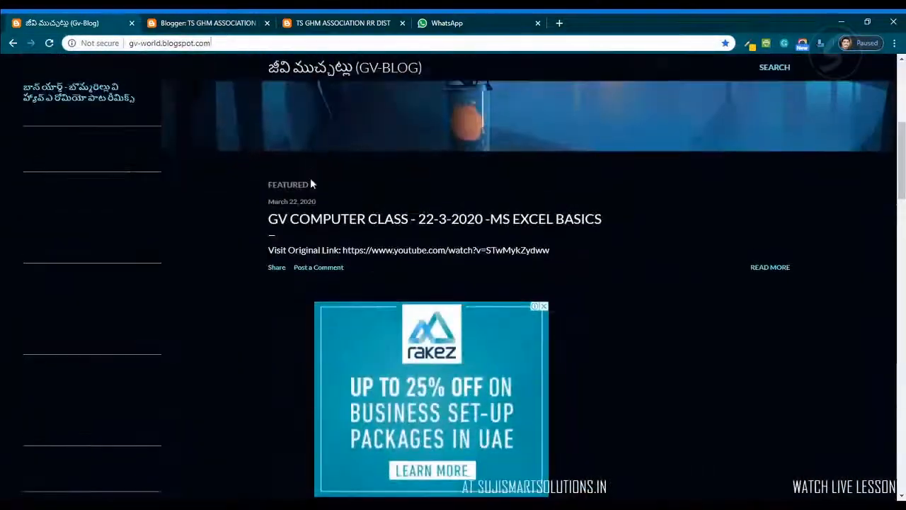
pyautogui.moveTo(264, 220); pyautogui.dragTo(626, 218)
pyautogui.scroll(-5, 616, 230)
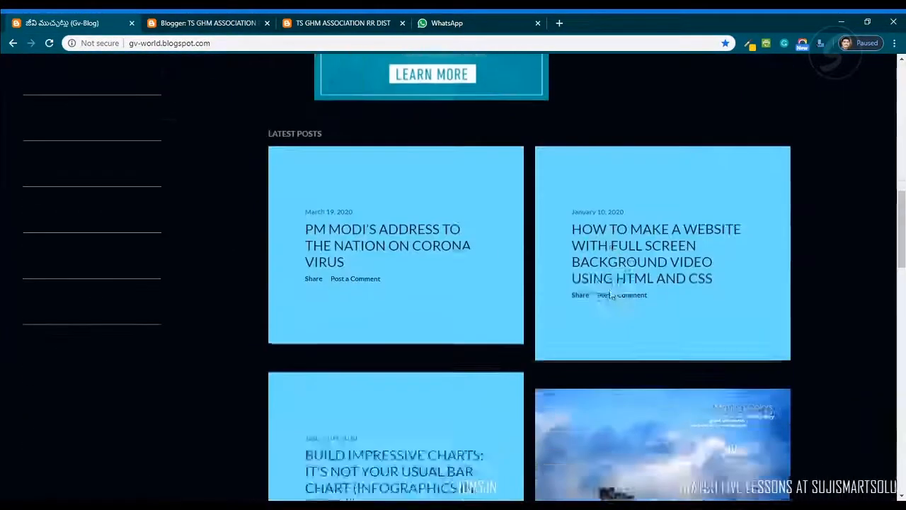
pyautogui.scroll(-7, 611, 296)
pyautogui.scroll(3, 553, 289)
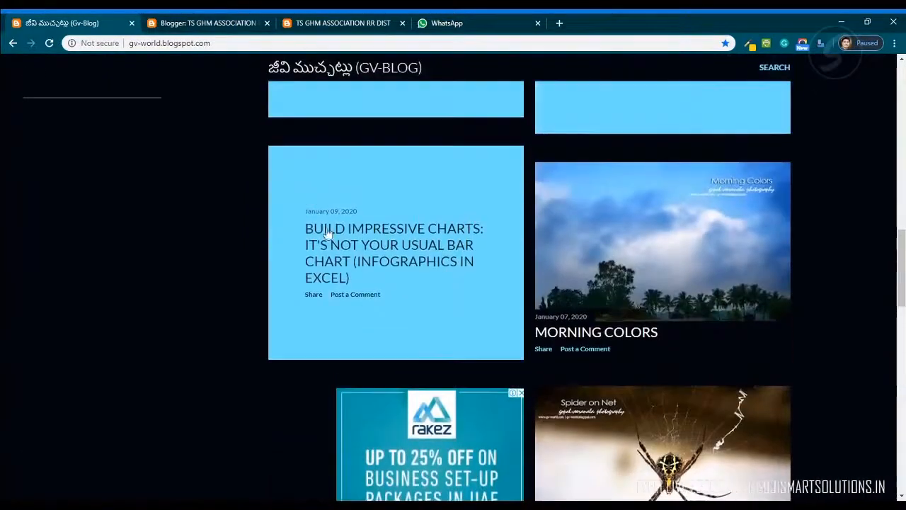
pyautogui.scroll(-8, 396, 283)
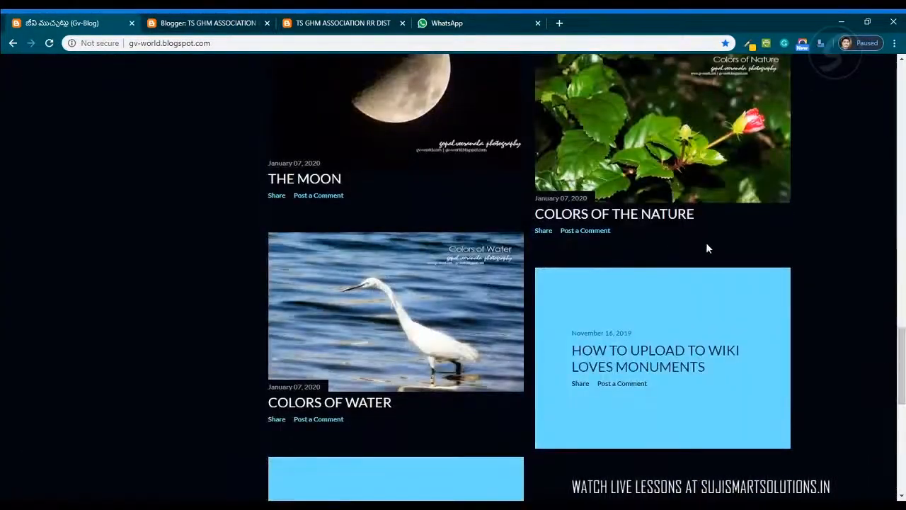
pyautogui.scroll(-6, 298, 359)
pyautogui.scroll(4, 327, 296)
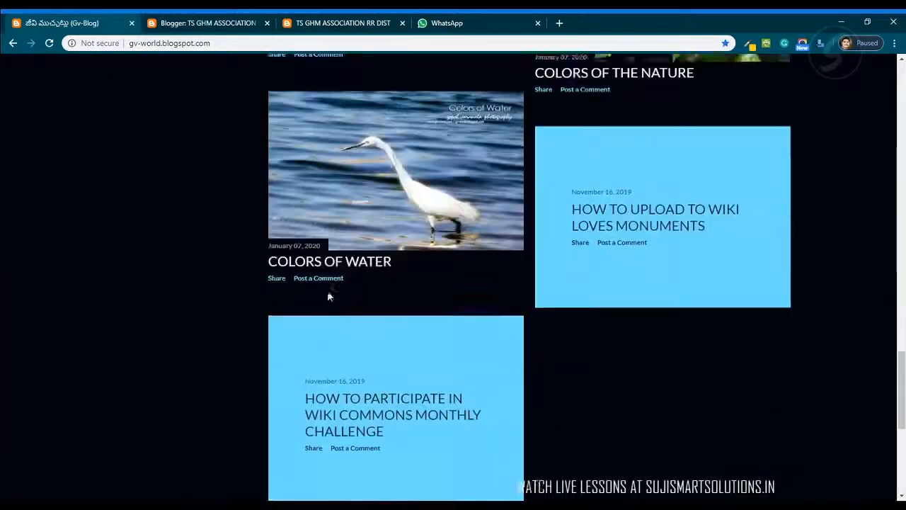
pyautogui.scroll(1, 327, 296)
pyautogui.click(222, 27)
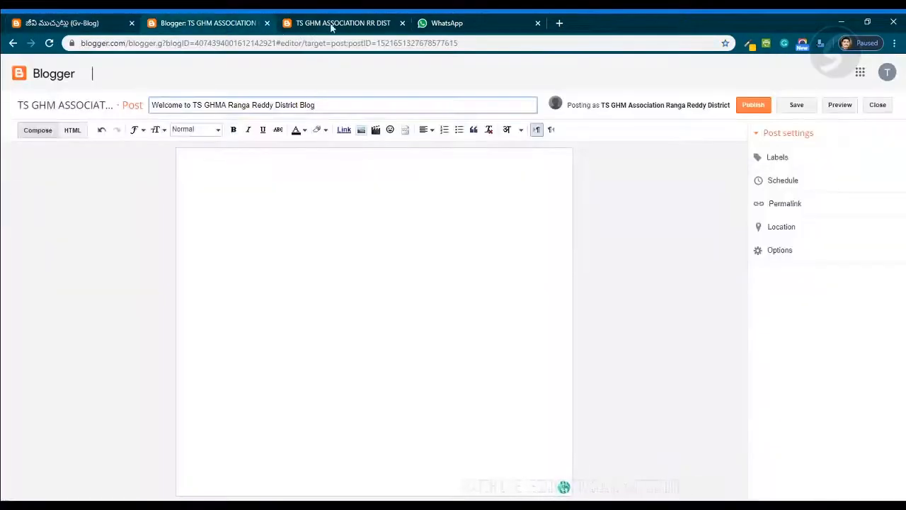
# - Copy the post title into the body of the post and select the pasted line
pyautogui.click(330, 111)
pyautogui.click(293, 197)
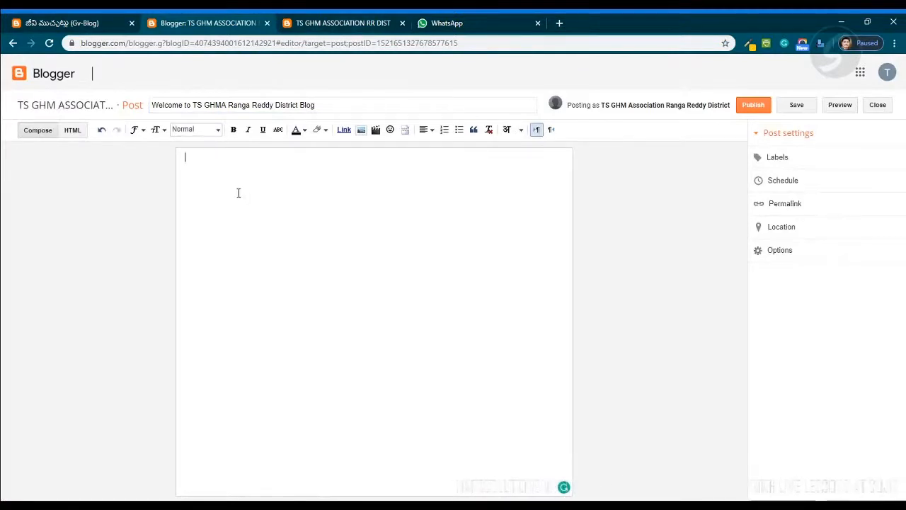
pyautogui.moveTo(326, 104); pyautogui.dragTo(172, 130)
pyautogui.hotkey('ctrl', 'c')
pyautogui.click(289, 197)
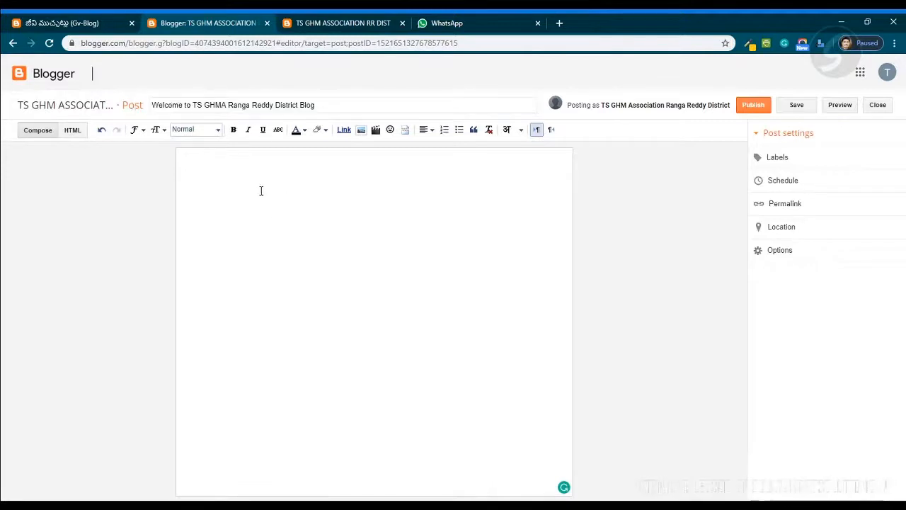
pyautogui.hotkey('ctrl', 'v')
pyautogui.moveTo(382, 160); pyautogui.dragTo(149, 168)
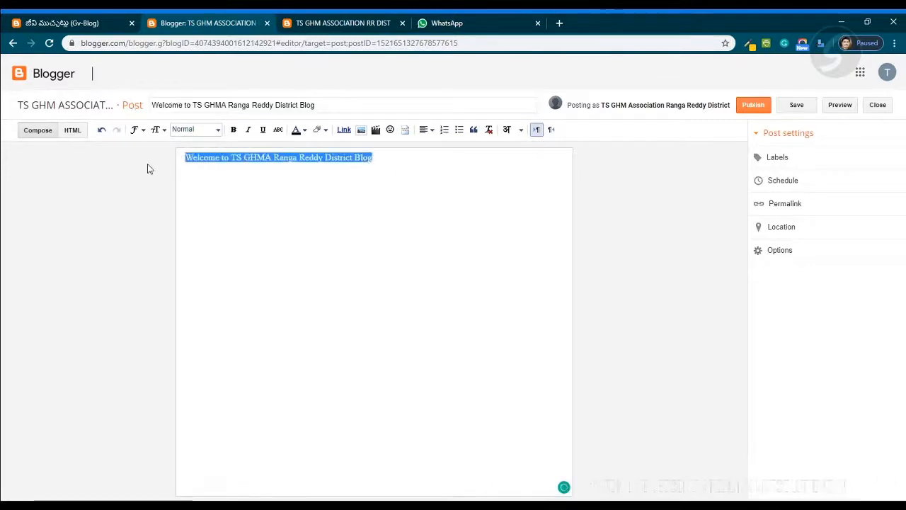
# - Center the pasted line in the post body and format it as a Heading
pyautogui.click(426, 130)
pyautogui.click(433, 162)
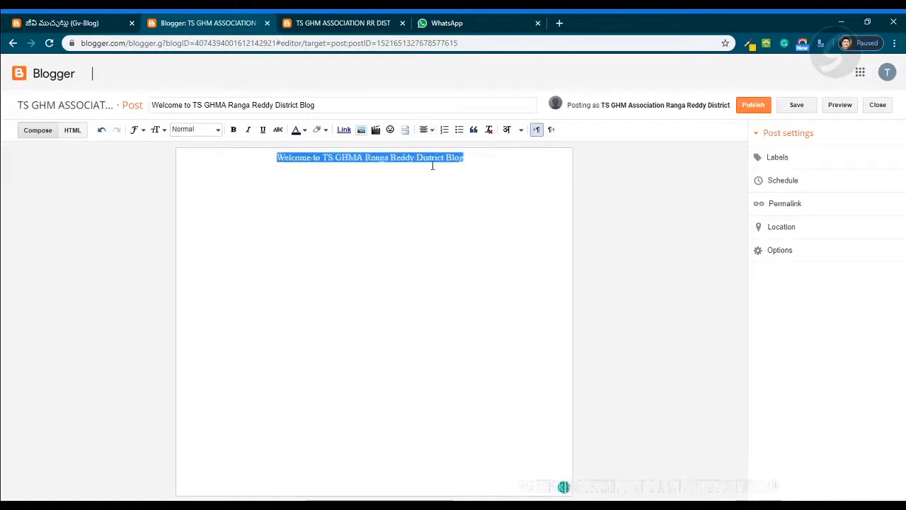
pyautogui.moveTo(274, 169)
pyautogui.mouseDown()
pyautogui.moveTo(471, 159)
pyautogui.moveTo(276, 158)
pyautogui.mouseUp()
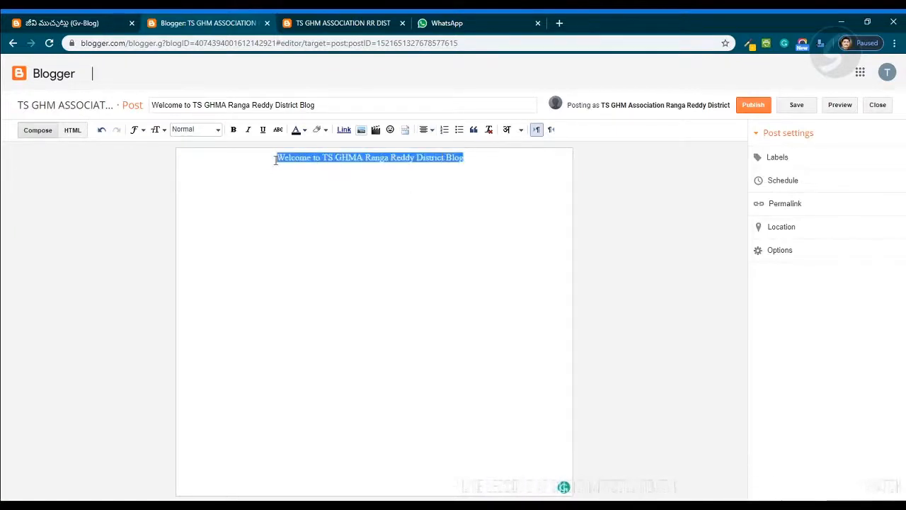
pyautogui.click(426, 133)
pyautogui.click(438, 163)
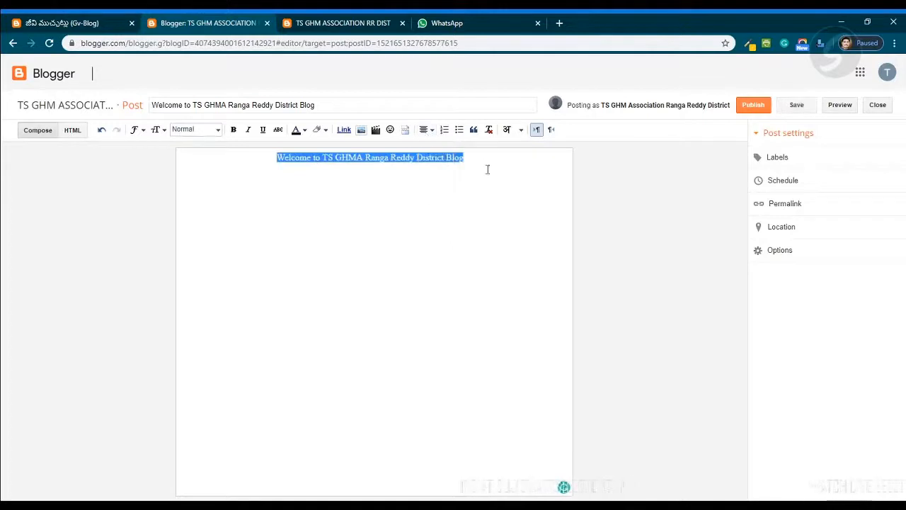
pyautogui.click(218, 132)
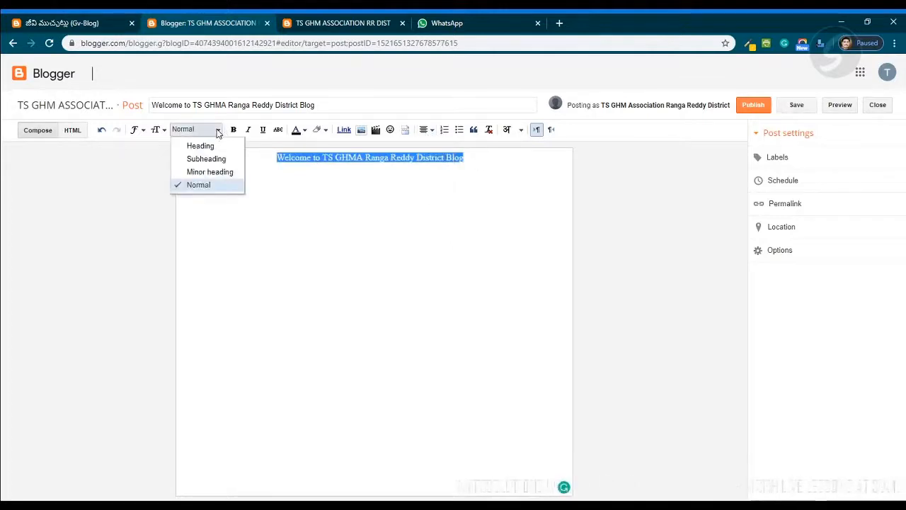
pyautogui.click(210, 148)
pyautogui.click(517, 220)
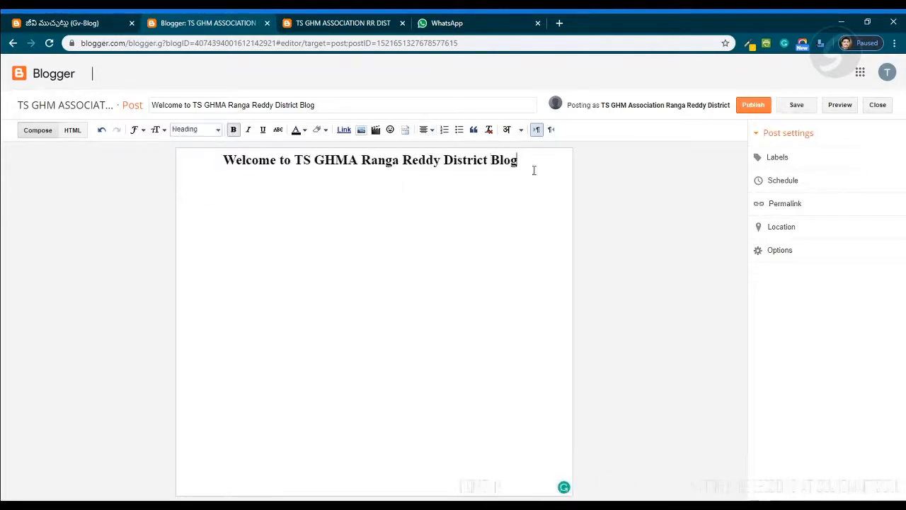
# - Center-align the new paragraph below the heading
pyautogui.click(218, 131)
pyautogui.click(218, 135)
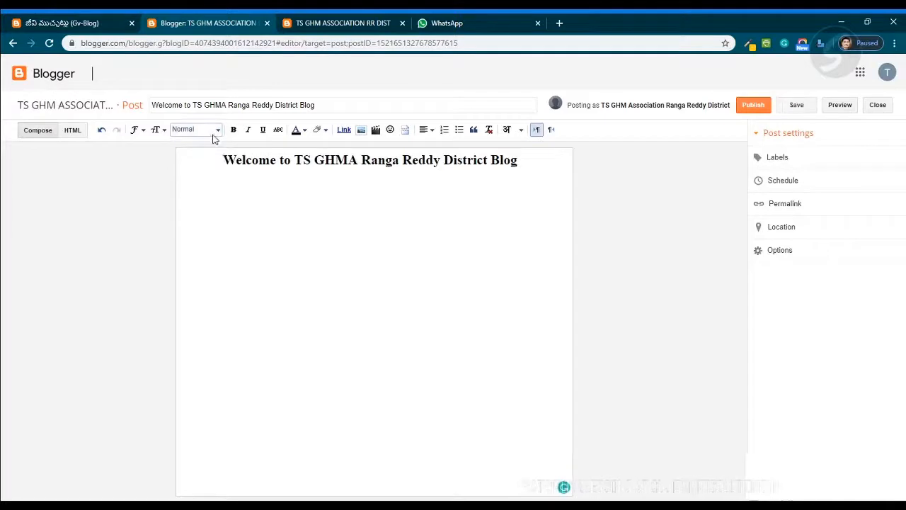
pyautogui.click(217, 133)
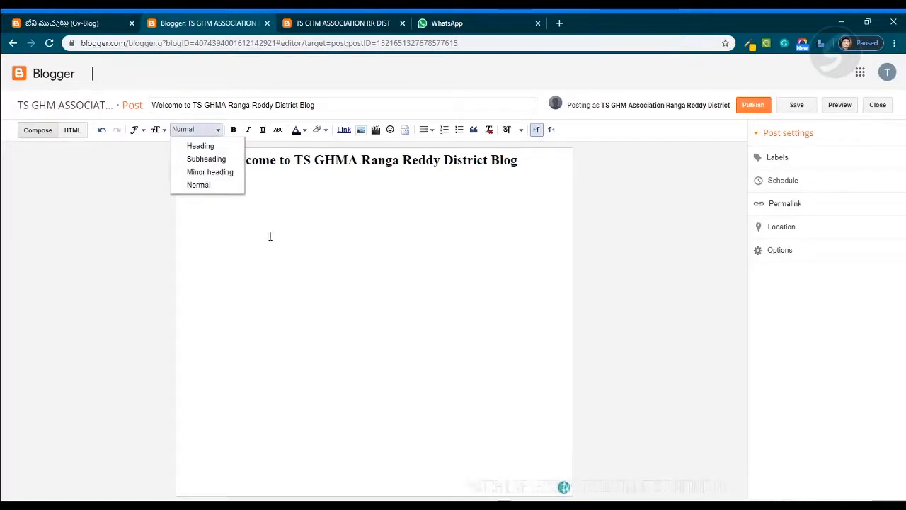
pyautogui.click(227, 224)
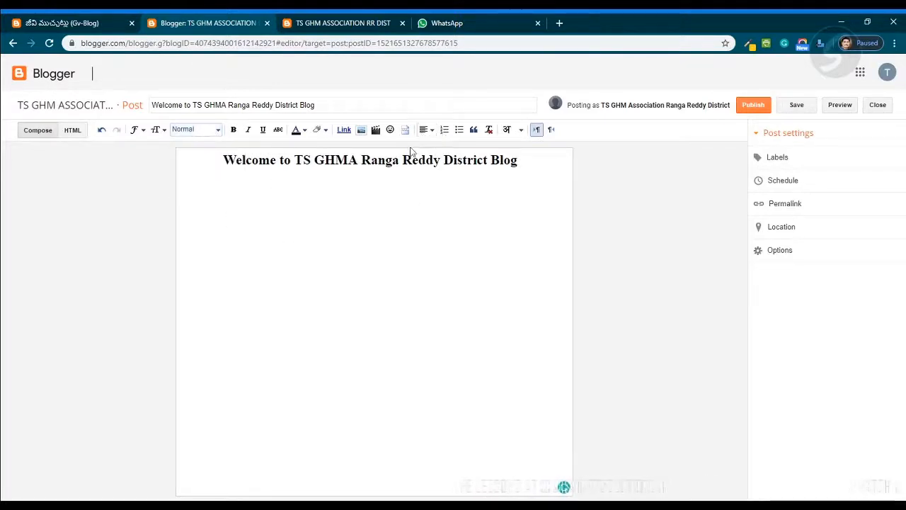
pyautogui.click(427, 130)
pyautogui.click(438, 160)
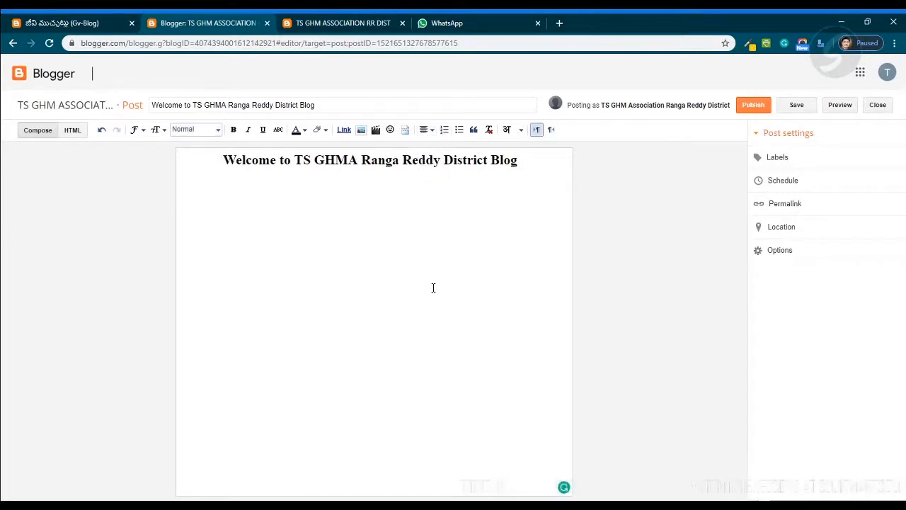
# - Write the paragraph "TSGHMARR.BLOGSPOT.COM has been created to post all the activities of TSGHMA RR, and Our HMs and our Schools." and start a new line
pyautogui.write('We')
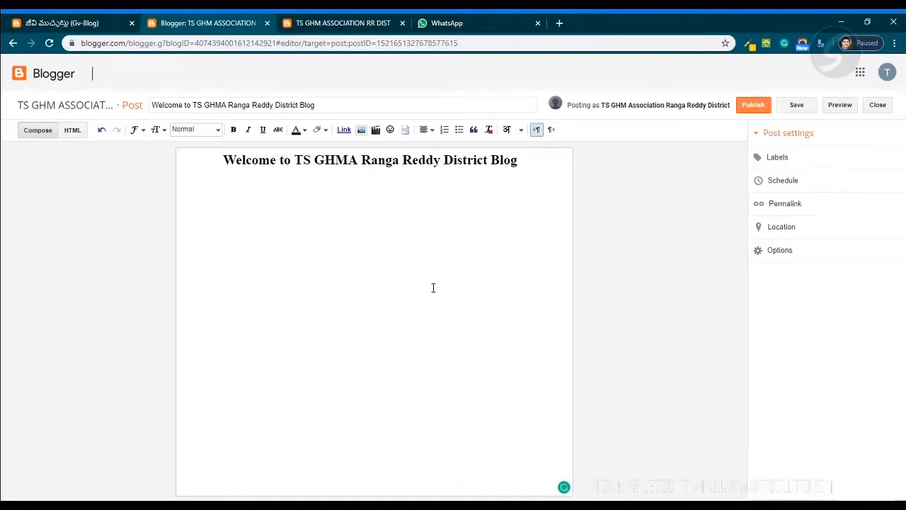
pyautogui.write('SGH')
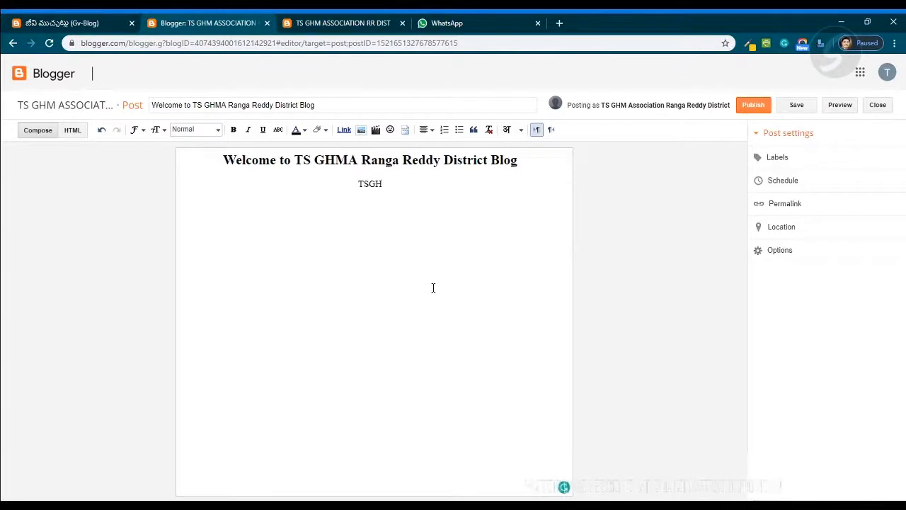
pyautogui.write('MARR')
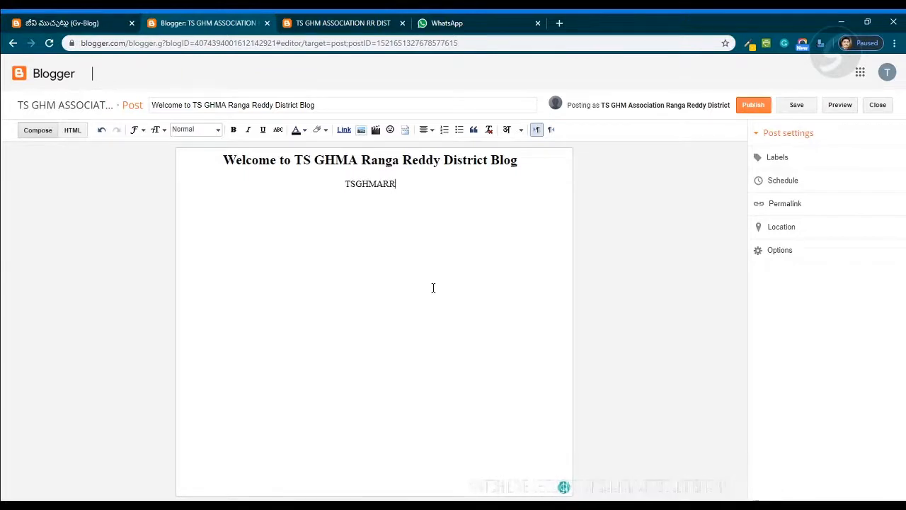
pyautogui.write('.BLOGSPOT')
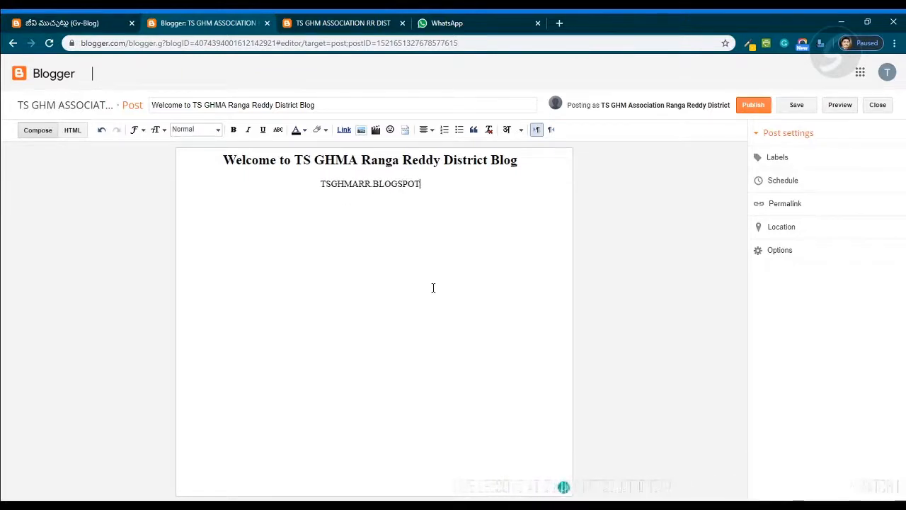
pyautogui.write('>C')
pyautogui.press('BackSpace')
pyautogui.press('BackSpace')
pyautogui.write('.')
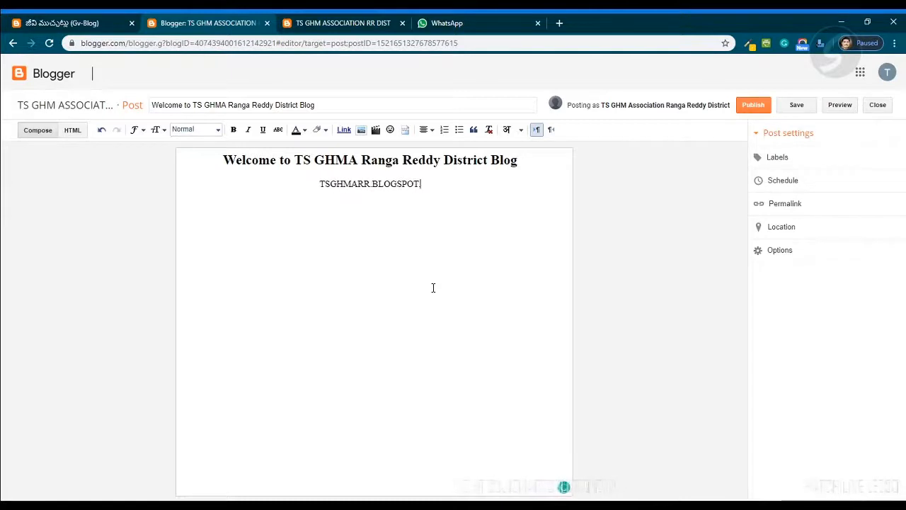
pyautogui.write('COM ')
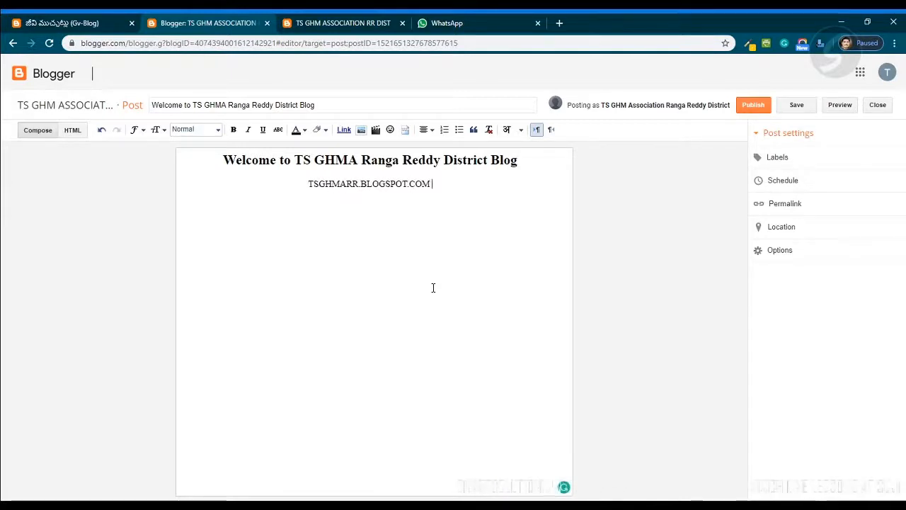
pyautogui.write('has been cre')
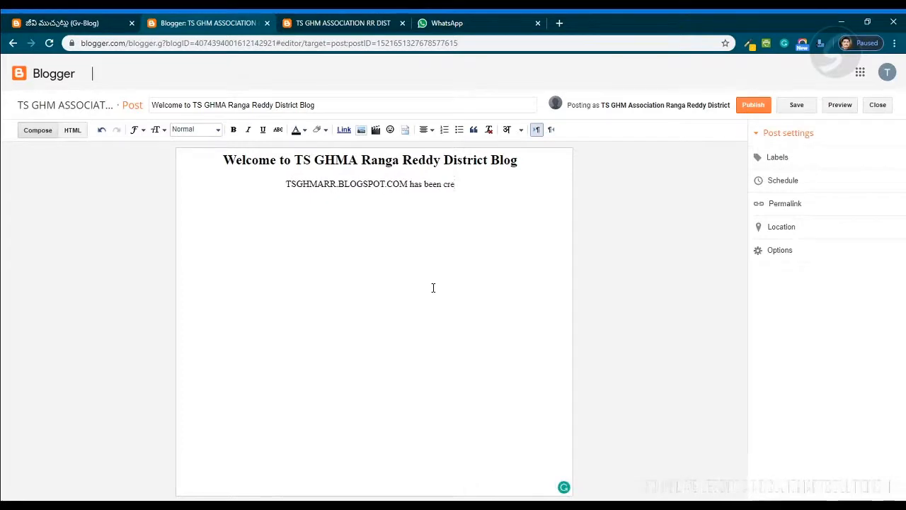
pyautogui.write('ated ')
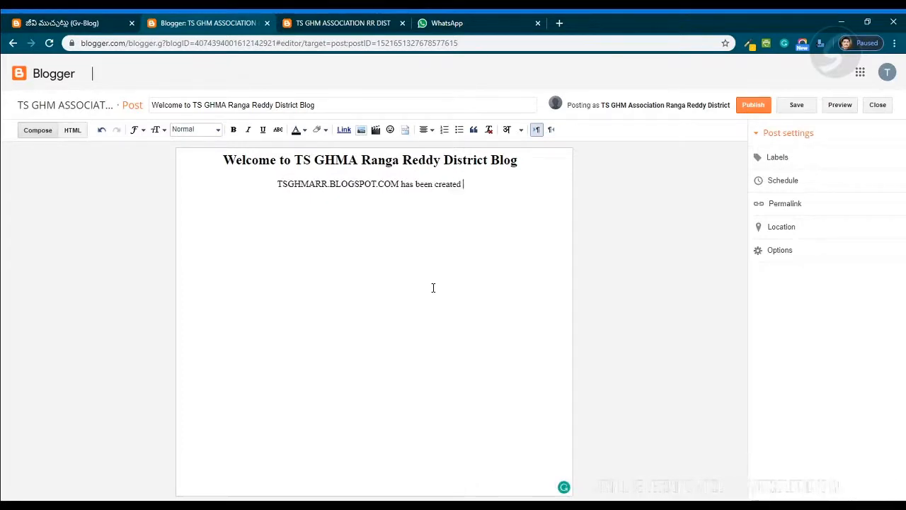
pyautogui.write('to po')
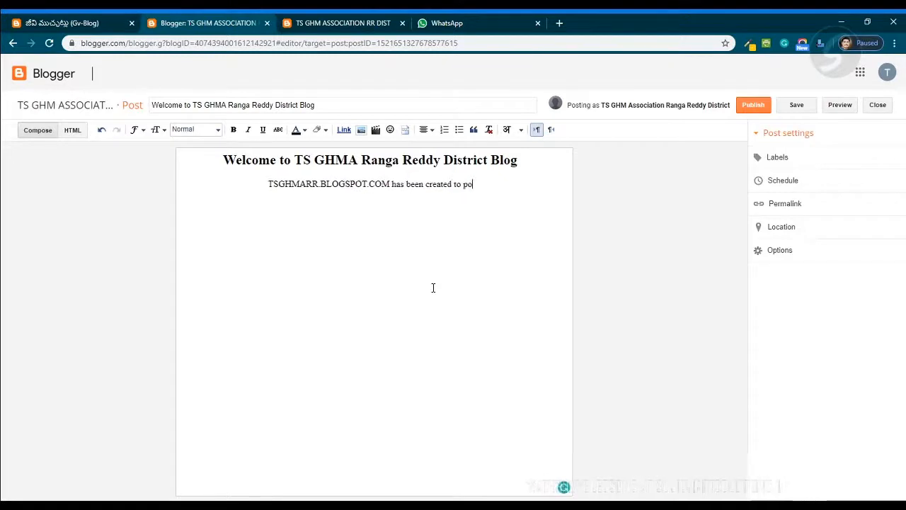
pyautogui.write('st all the act')
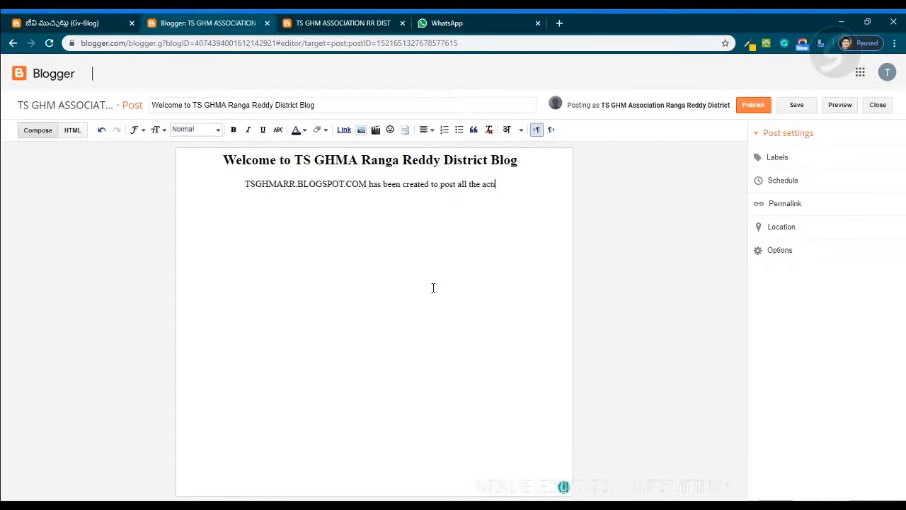
pyautogui.write('ivities ')
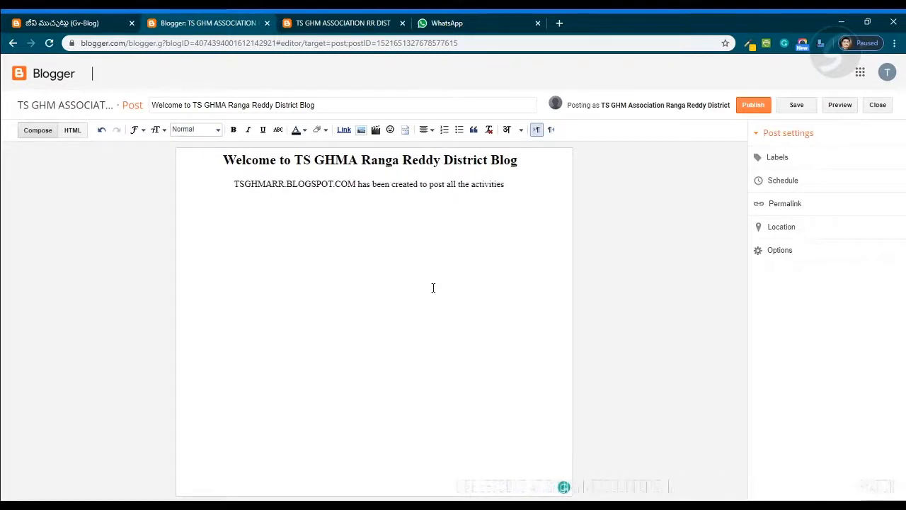
pyautogui.write('of ')
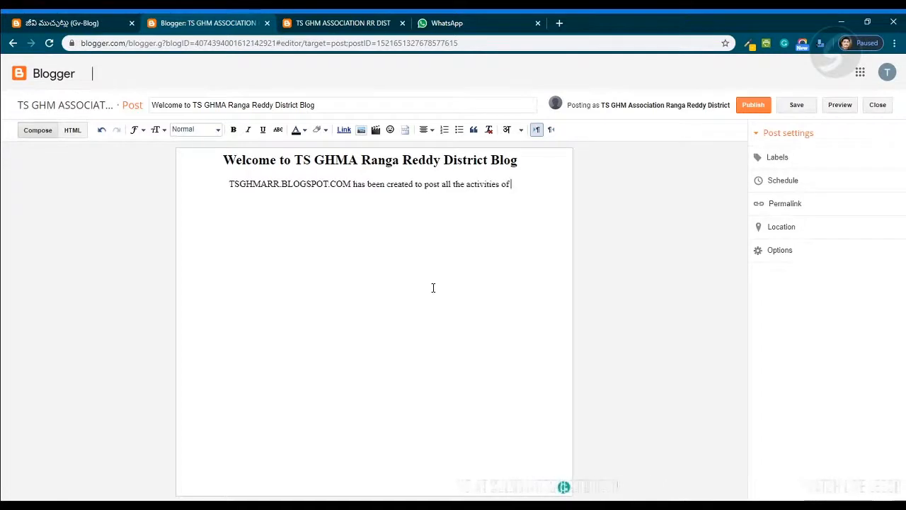
pyautogui.write('TSGHMA RR')
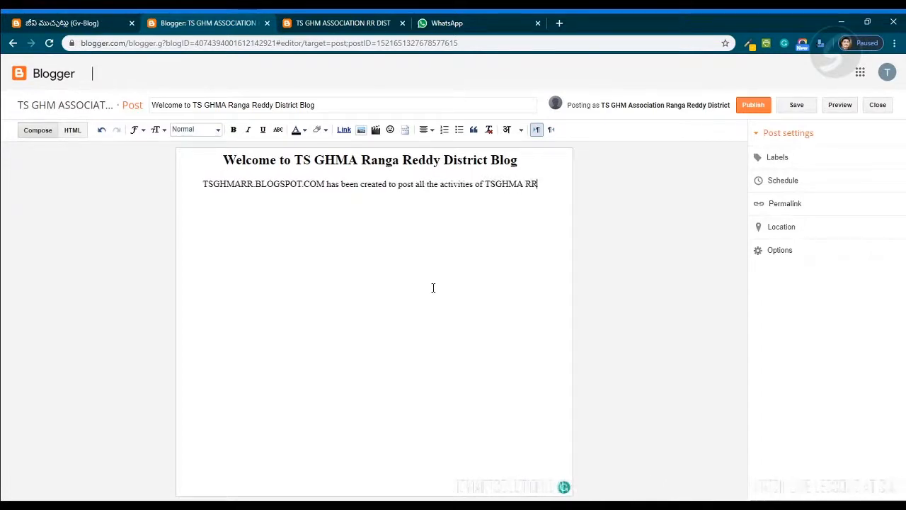
pyautogui.write(', and ')
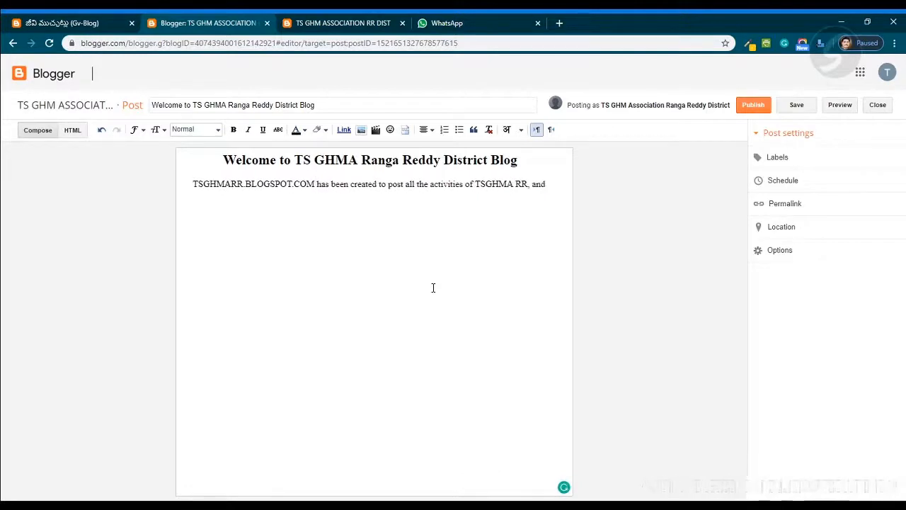
pyautogui.write('Our HMS')
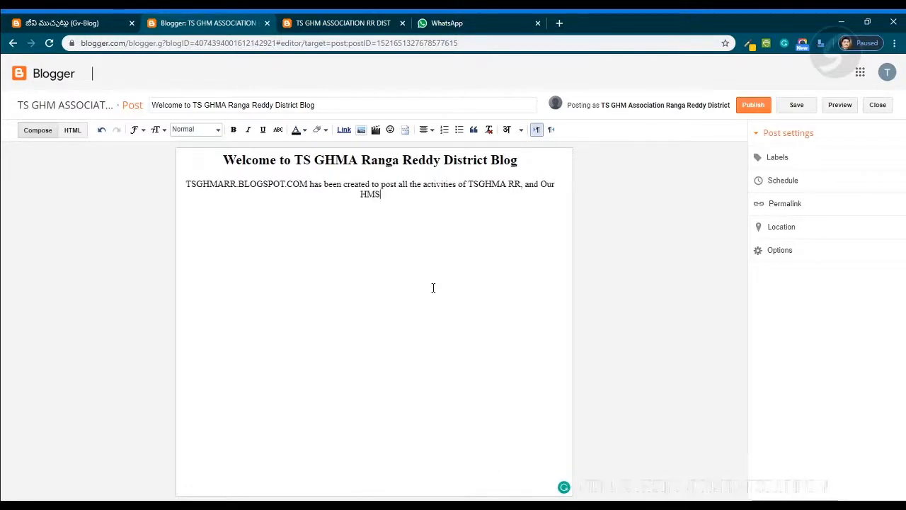
pyautogui.press('BackSpace')
pyautogui.write('s')
pyautogui.write(' a')
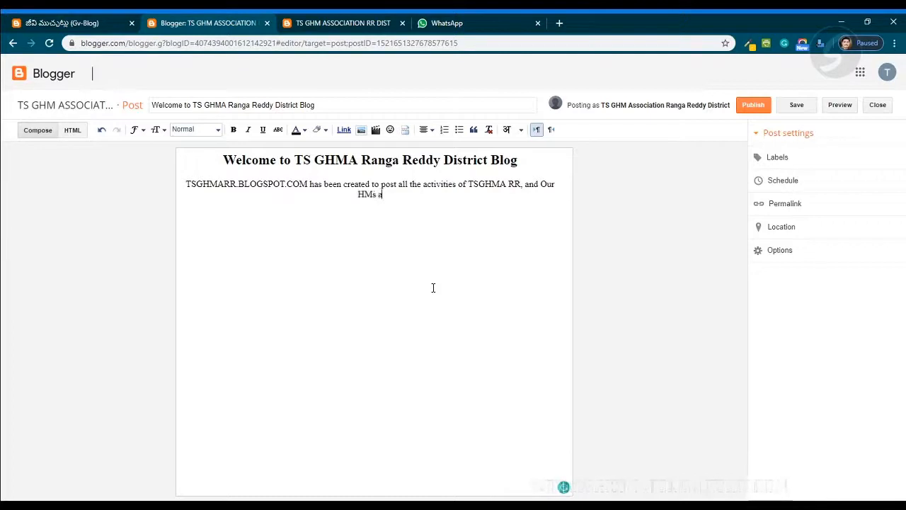
pyautogui.write('nd our Schools')
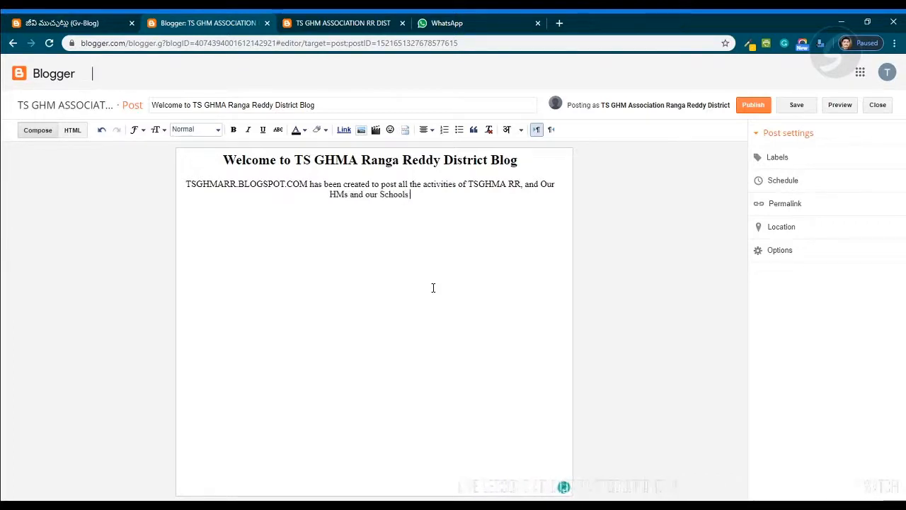
pyautogui.write('.')
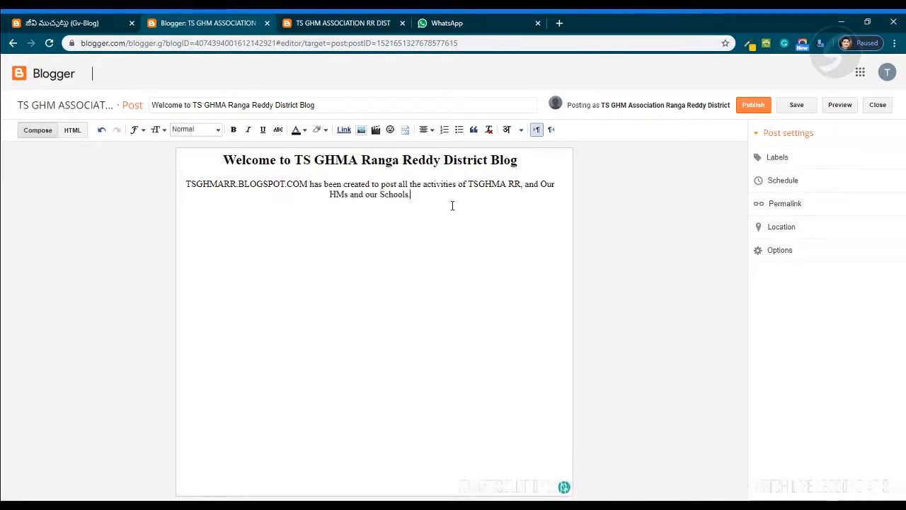
pyautogui.write(',')
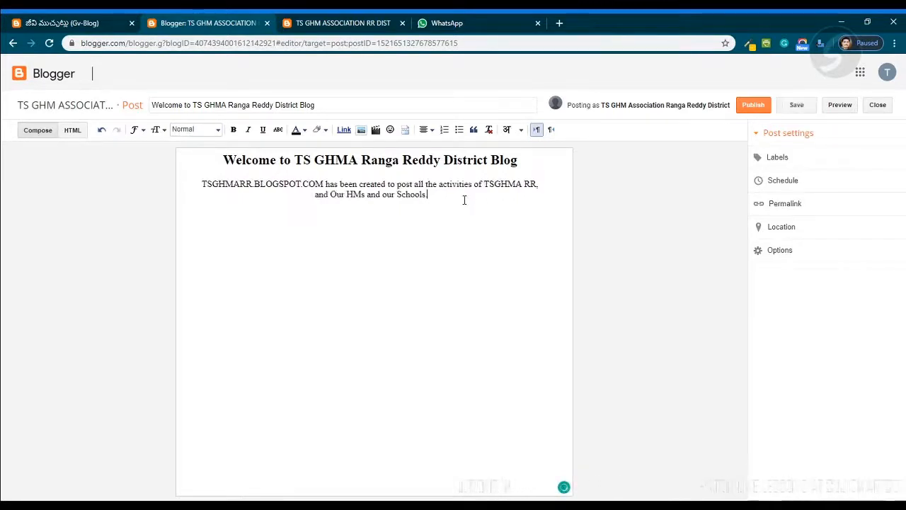
pyautogui.press('Return')
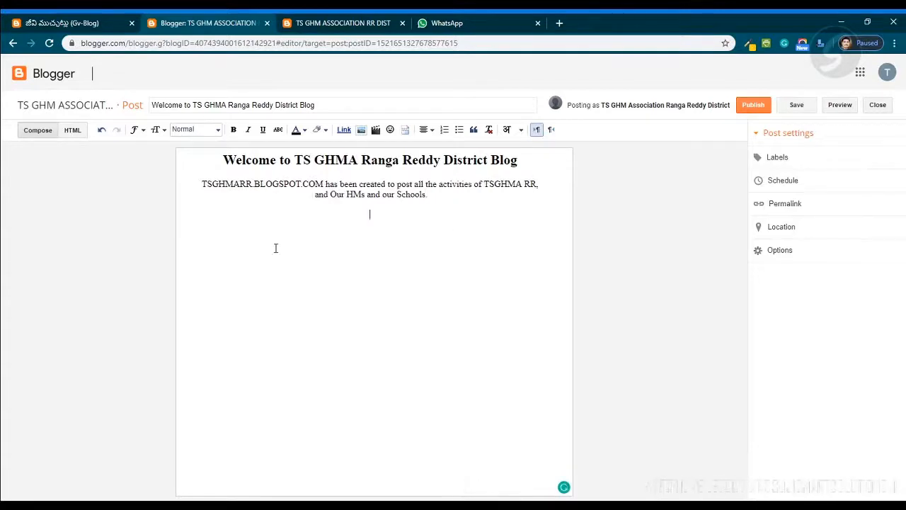
# - Color the blog address TSGHMARR.BLOGSPOT.COM at the start of the paragraph dark red
pyautogui.moveTo(196, 176); pyautogui.dragTo(446, 214)
pyautogui.click(425, 231)
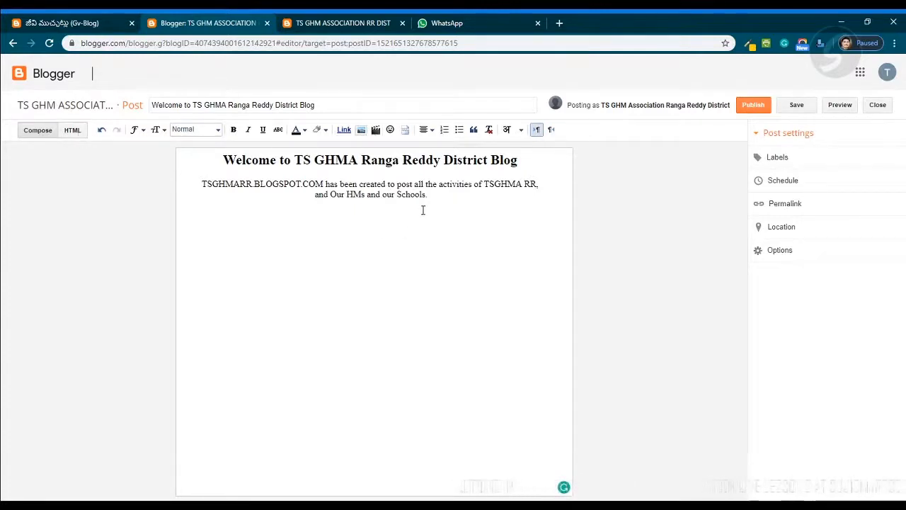
pyautogui.moveTo(221, 160); pyautogui.dragTo(546, 157)
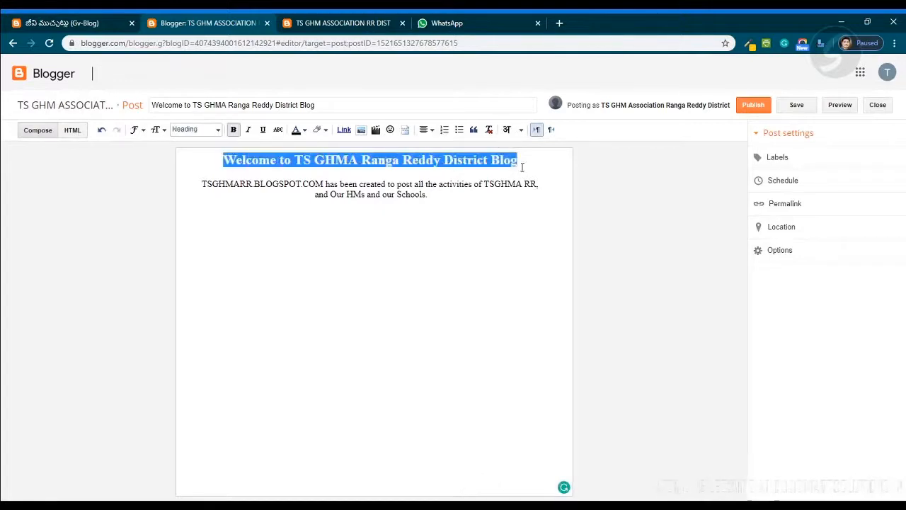
pyautogui.moveTo(428, 202); pyautogui.dragTo(198, 185)
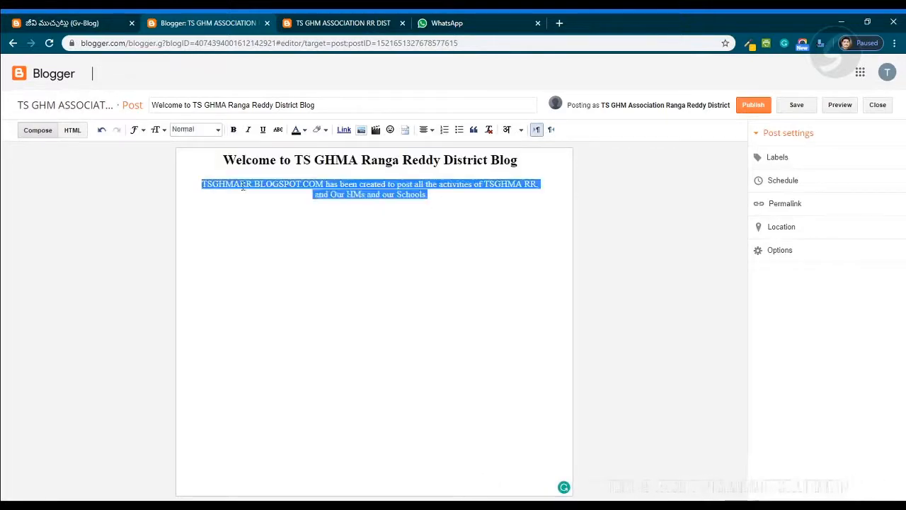
pyautogui.click(392, 230)
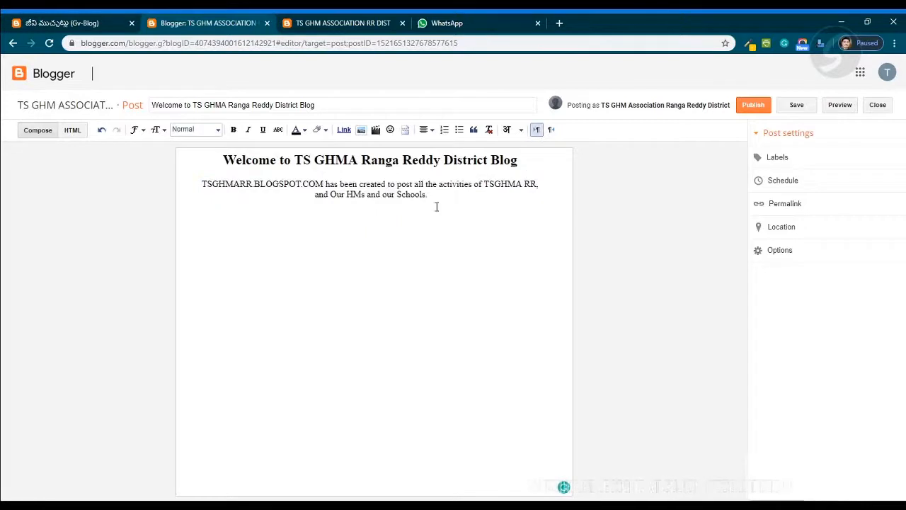
pyautogui.moveTo(323, 182); pyautogui.dragTo(199, 185)
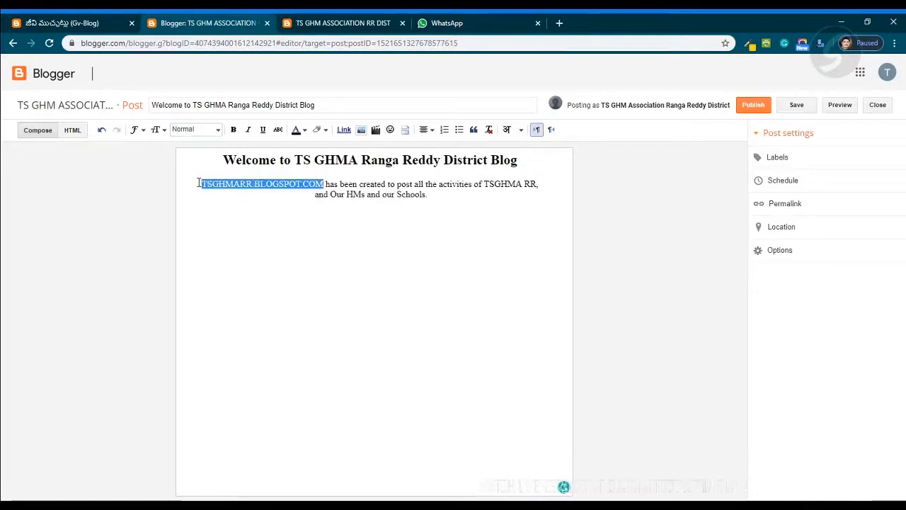
pyautogui.click(306, 130)
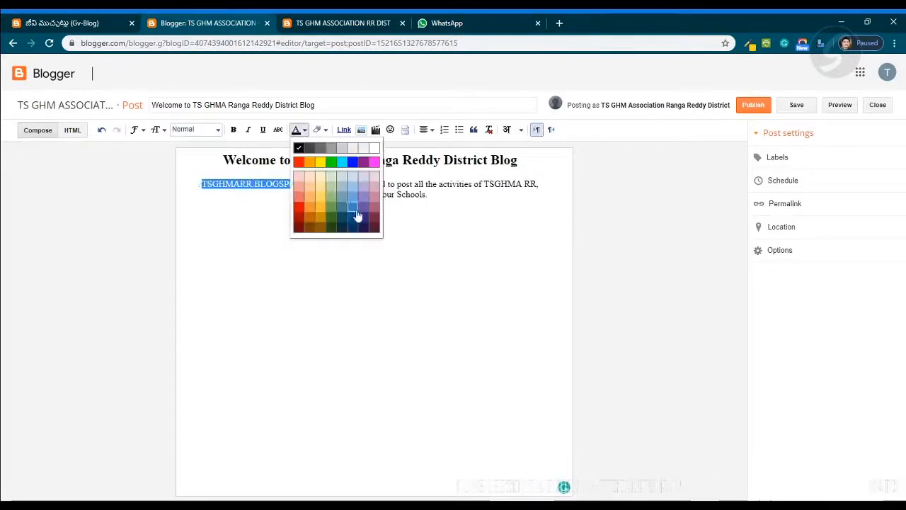
pyautogui.click(298, 217)
pyautogui.click(370, 272)
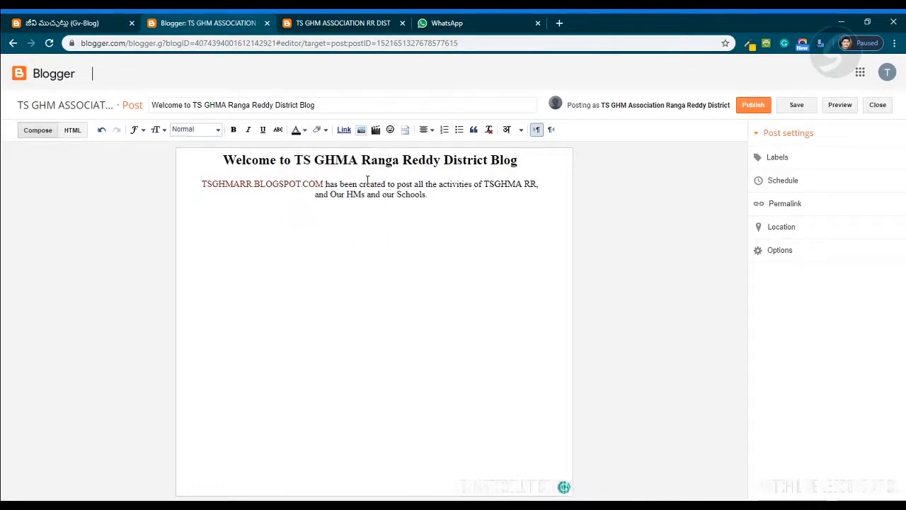
# - Move the rest of the sentence onto a new line below the address, starting it with the word "blog"
pyautogui.press('Return')
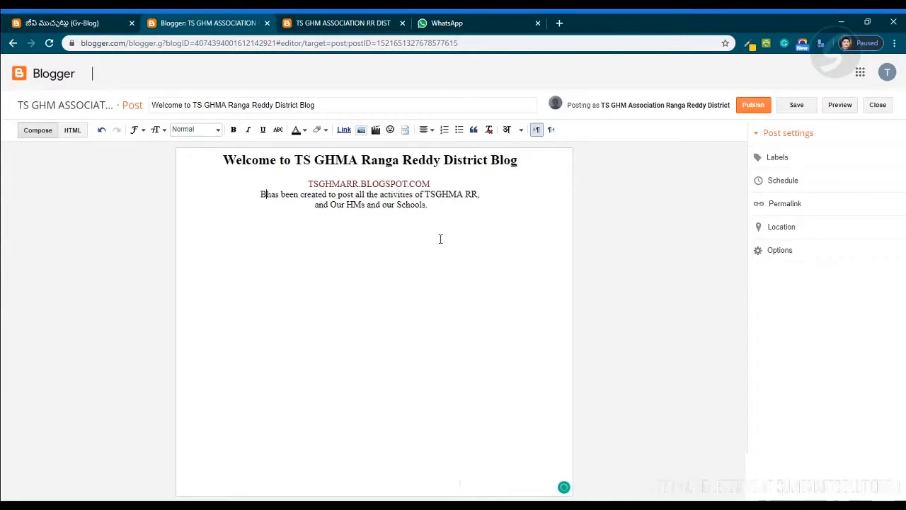
pyautogui.write('blog')
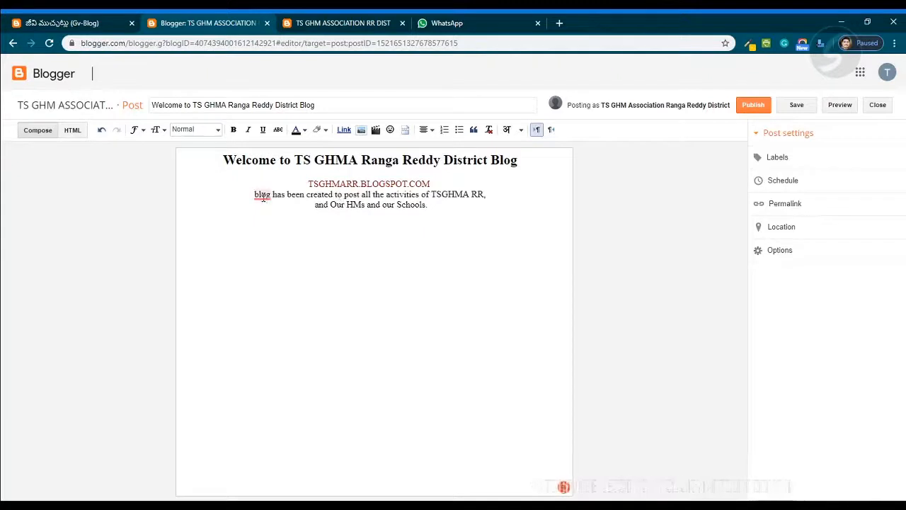
pyautogui.moveTo(260, 195)
pyautogui.click(282, 231)
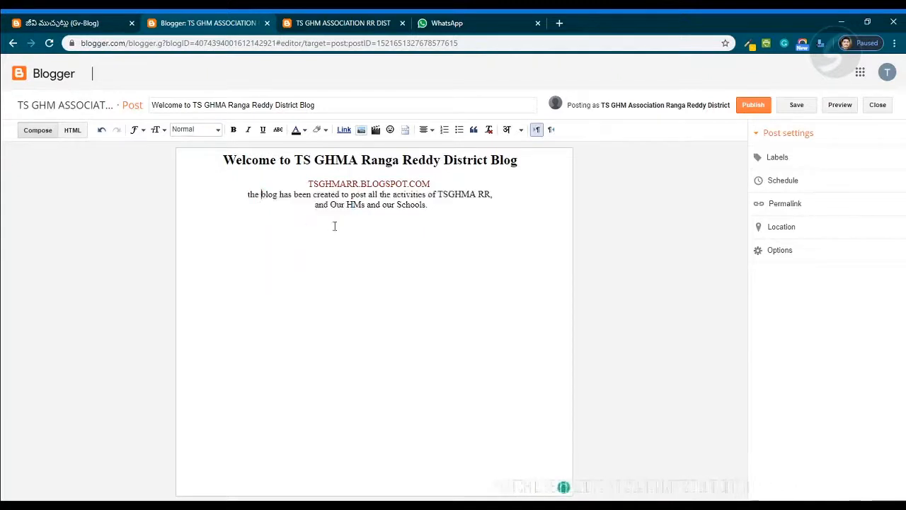
pyautogui.doubleClick(252, 194)
pyautogui.press('BackSpace')
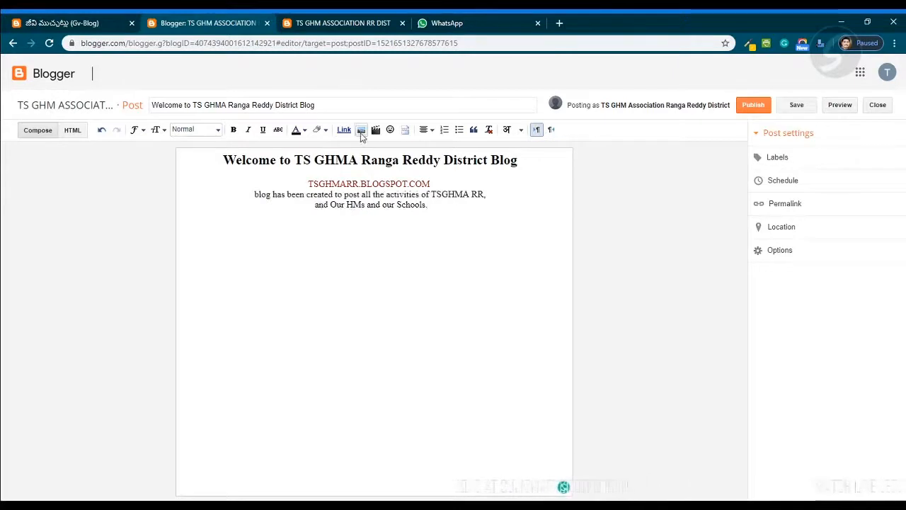
# - Open the Add images dialog and look through its image source options
pyautogui.click(361, 132)
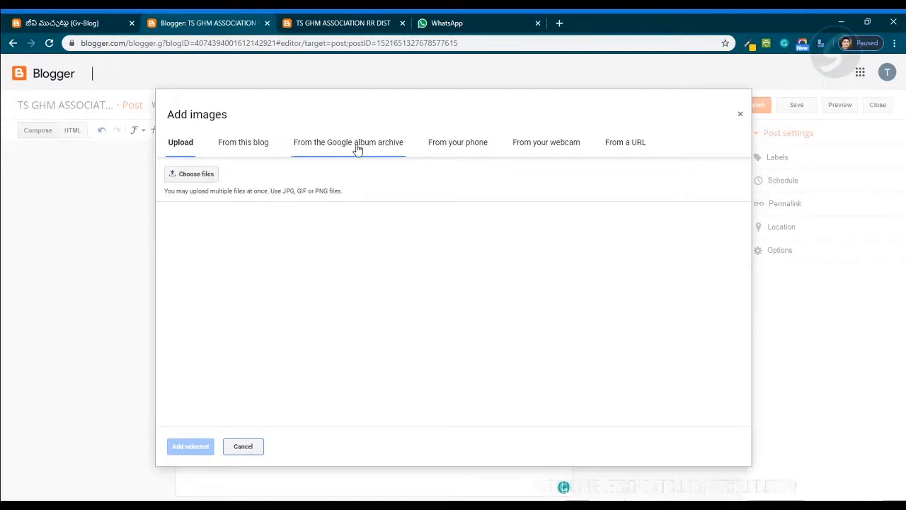
pyautogui.click(570, 147)
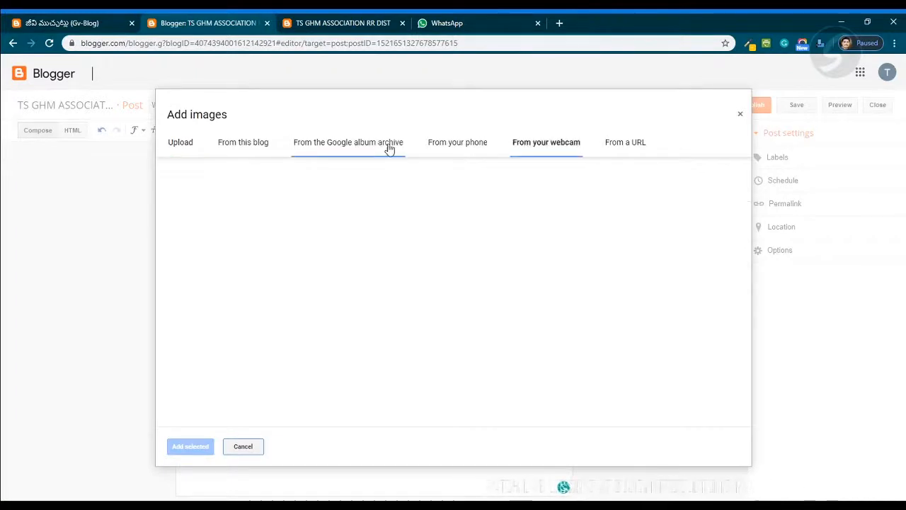
pyautogui.click(437, 145)
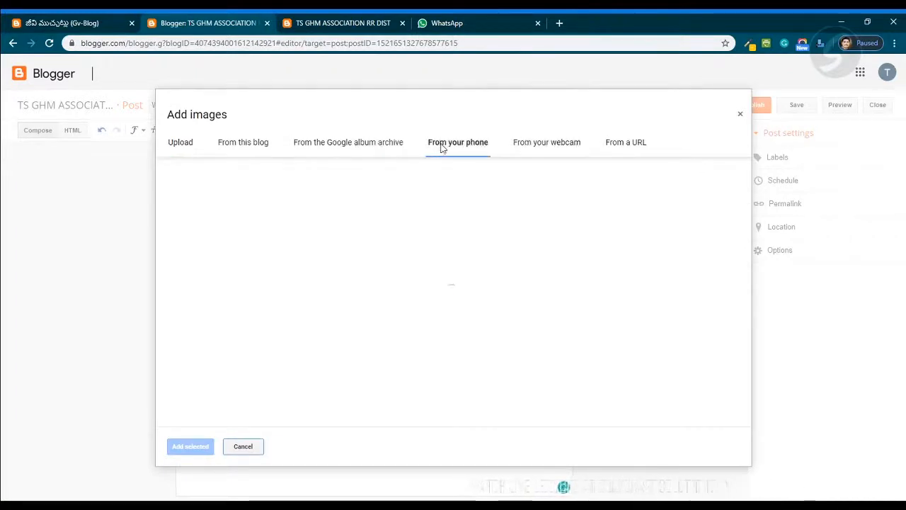
pyautogui.click(350, 146)
pyautogui.click(243, 145)
pyautogui.click(185, 145)
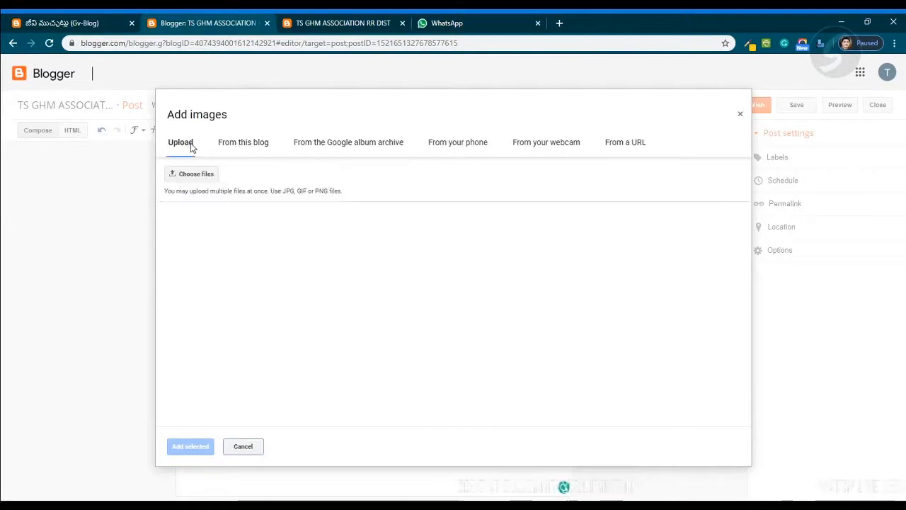
# - Upload the image tsghma.png from the computer and insert it into the post
pyautogui.click(244, 447)
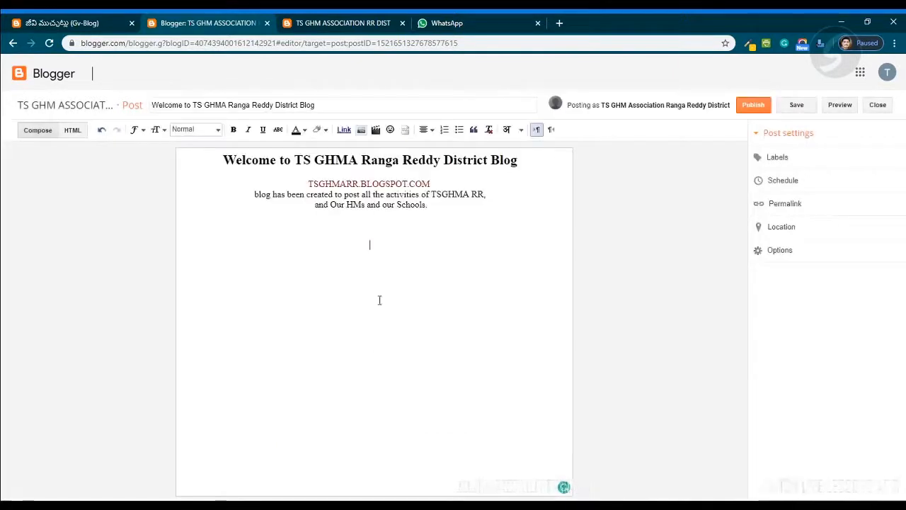
pyautogui.click(372, 225)
pyautogui.click(398, 281)
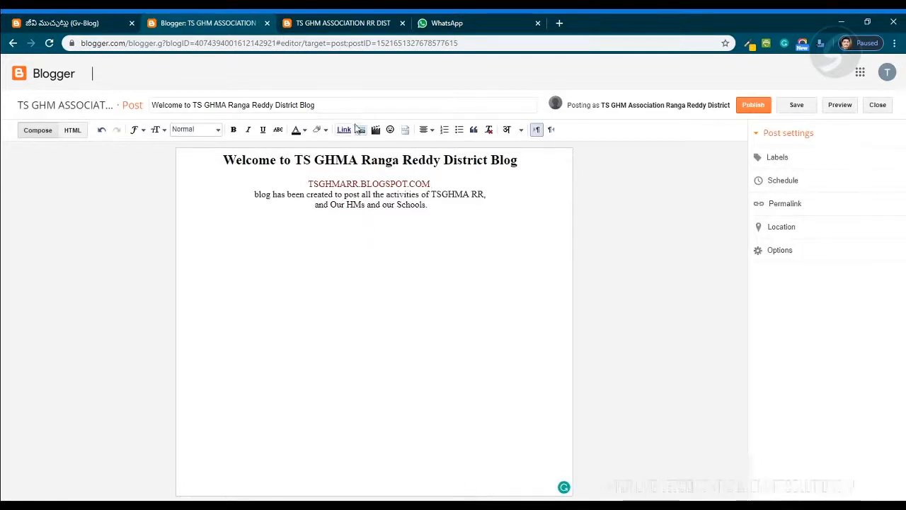
pyautogui.click(361, 131)
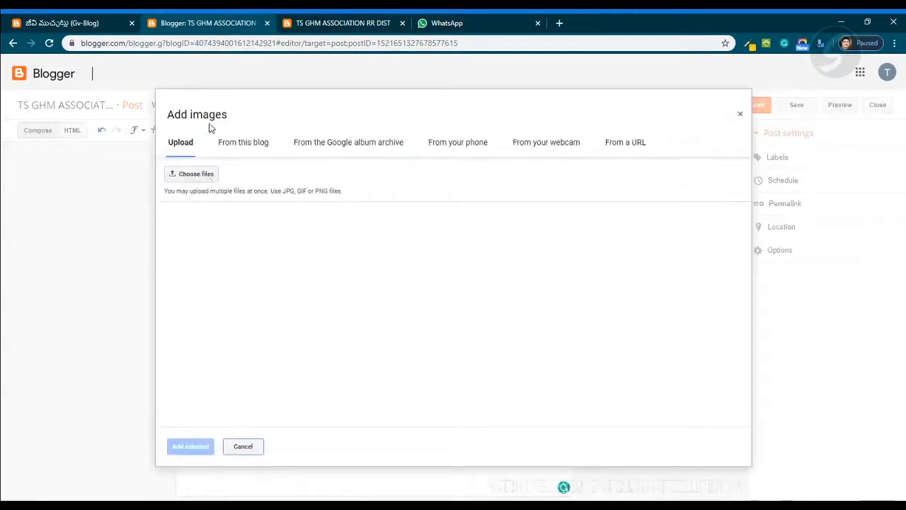
pyautogui.click(196, 175)
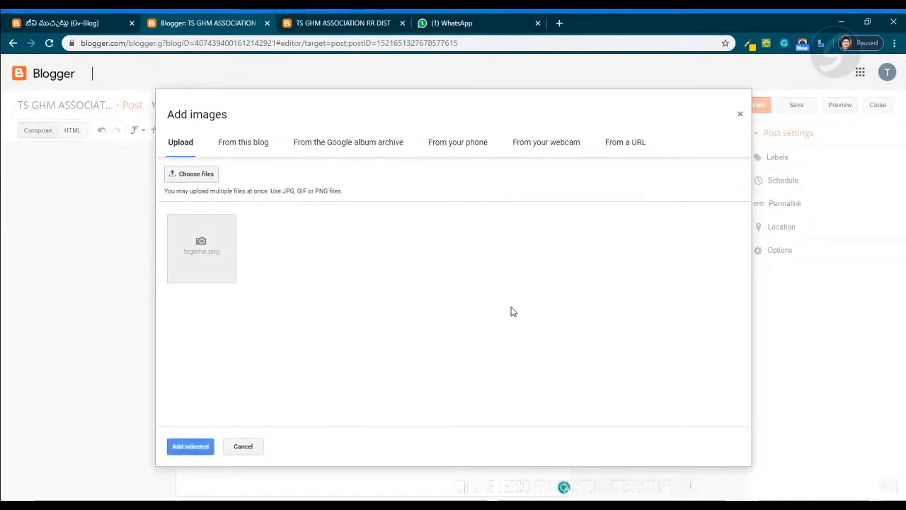
pyautogui.click(210, 263)
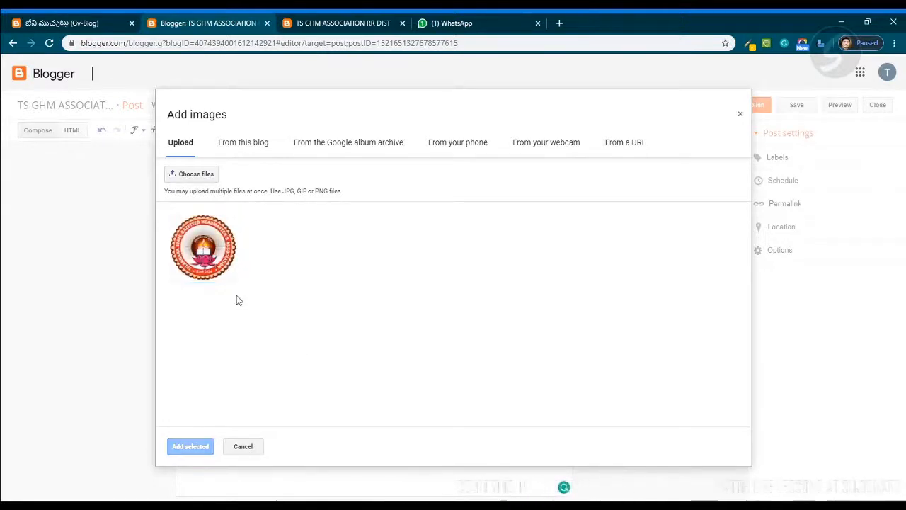
pyautogui.click(214, 259)
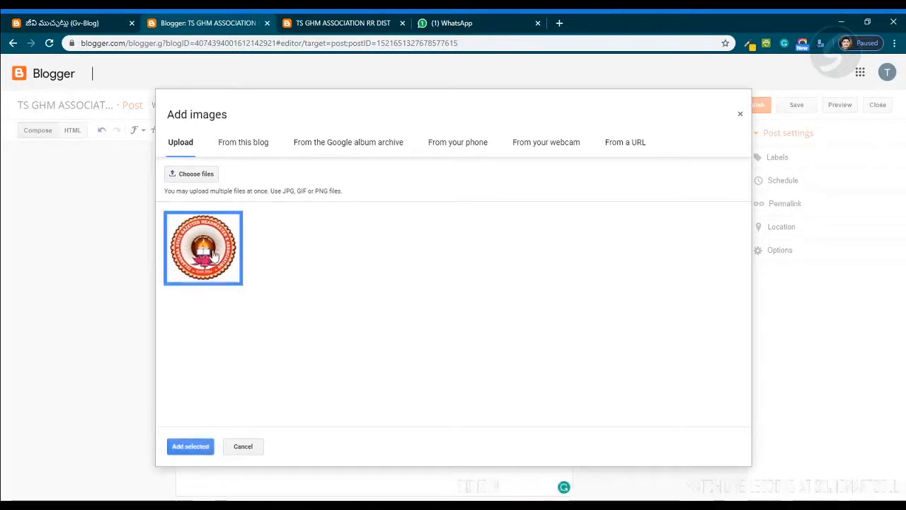
pyautogui.click(199, 452)
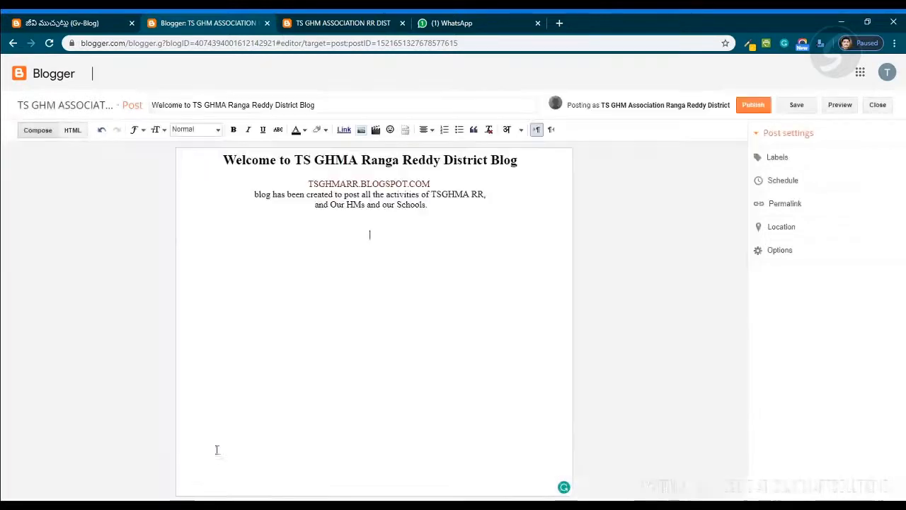
# - Move the logo image up between the post heading and the blog address, removing the extra blank line
pyautogui.click(308, 183)
pyautogui.press('Return')
pyautogui.press('Return')
pyautogui.press('Return')
pyautogui.click(365, 291)
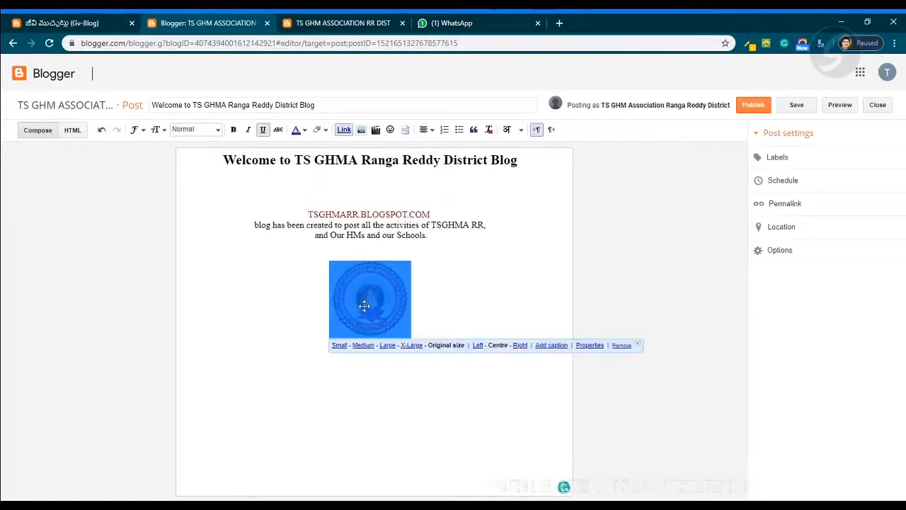
pyautogui.click(453, 354)
pyautogui.moveTo(364, 284); pyautogui.dragTo(370, 188)
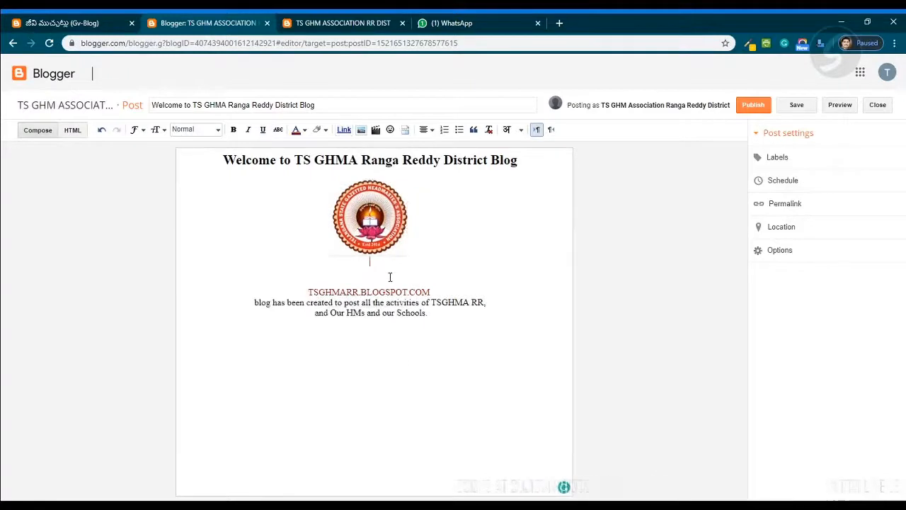
pyautogui.press('Delete')
# - Try different sizes for the logo image and restore it to Original size
pyautogui.click(383, 217)
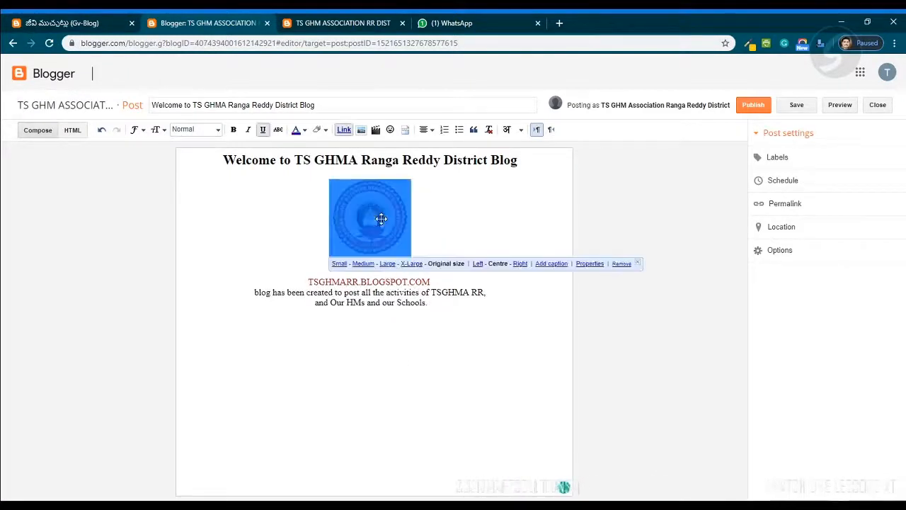
pyautogui.click(340, 264)
pyautogui.click(348, 292)
pyautogui.click(363, 356)
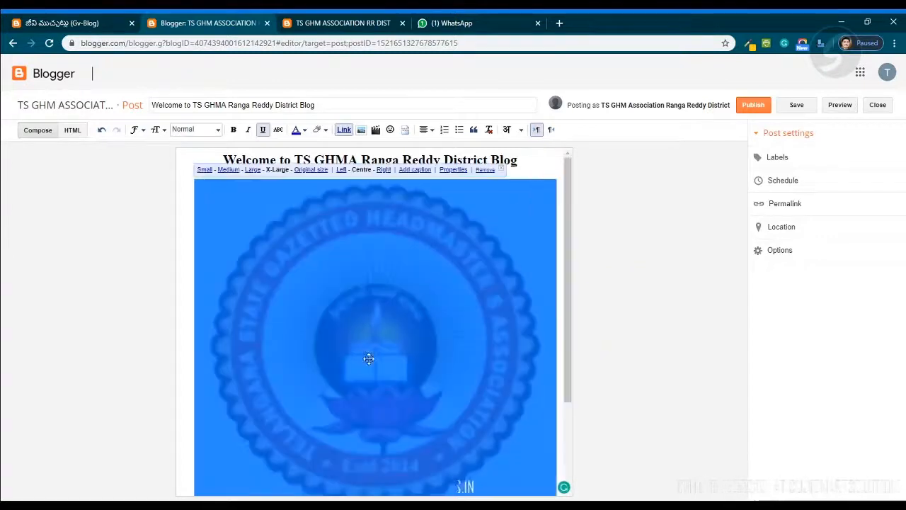
pyautogui.scroll(-2, 488, 368)
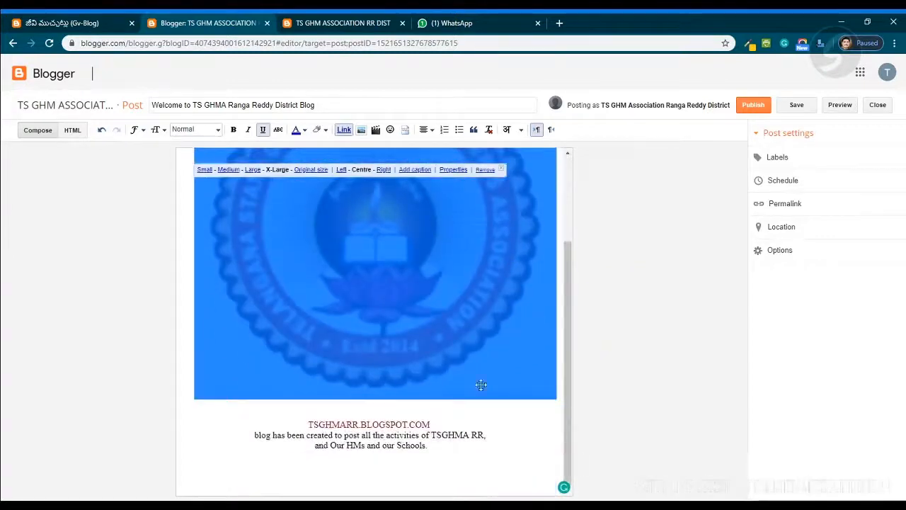
pyautogui.click(311, 169)
pyautogui.click(495, 220)
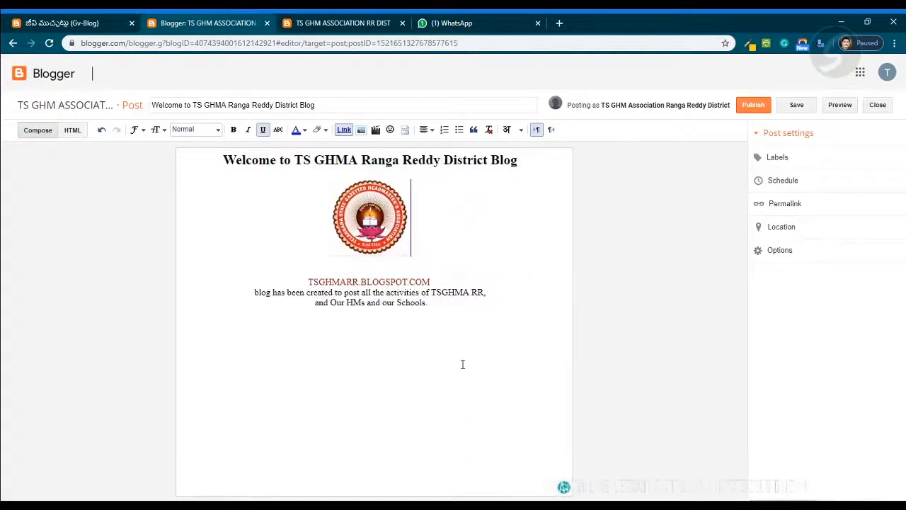
pyautogui.click(369, 202)
pyautogui.click(463, 432)
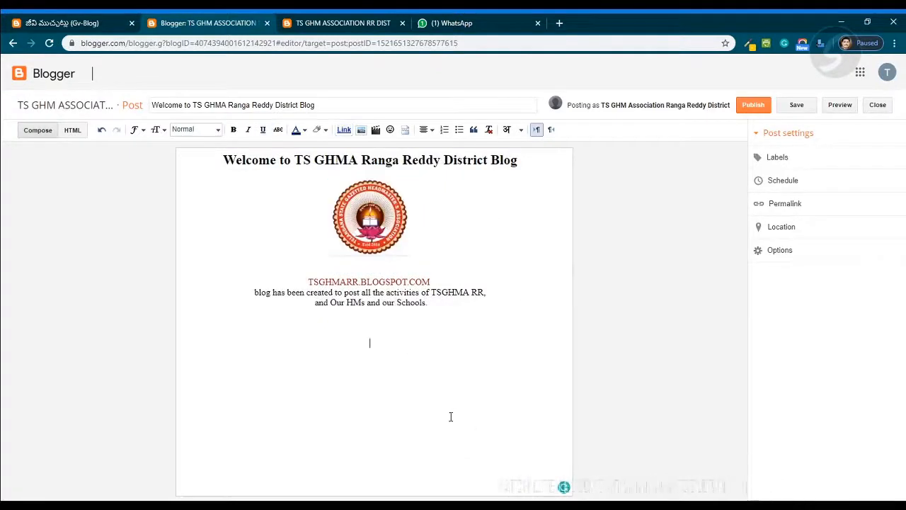
pyautogui.click(369, 221)
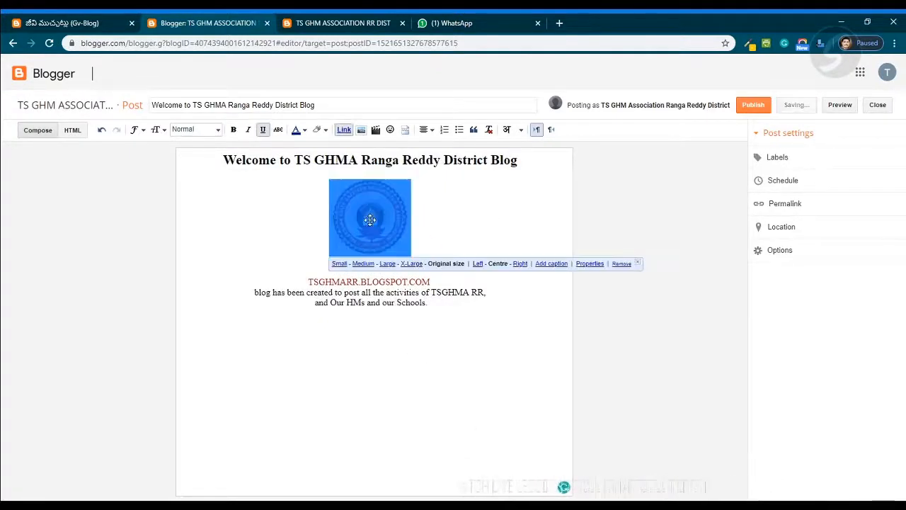
pyautogui.click(466, 318)
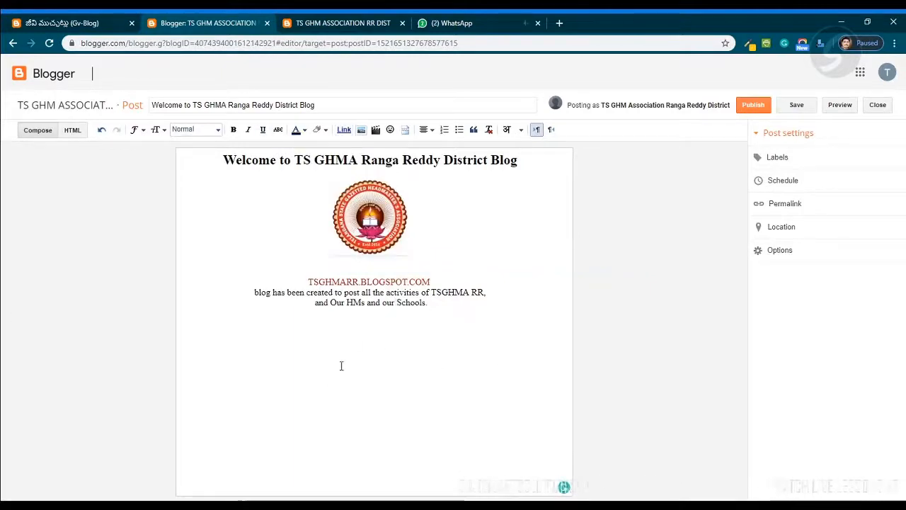
# - Close the WhatsApp tab and switch between the live blog page and the post editor
pyautogui.click(473, 25)
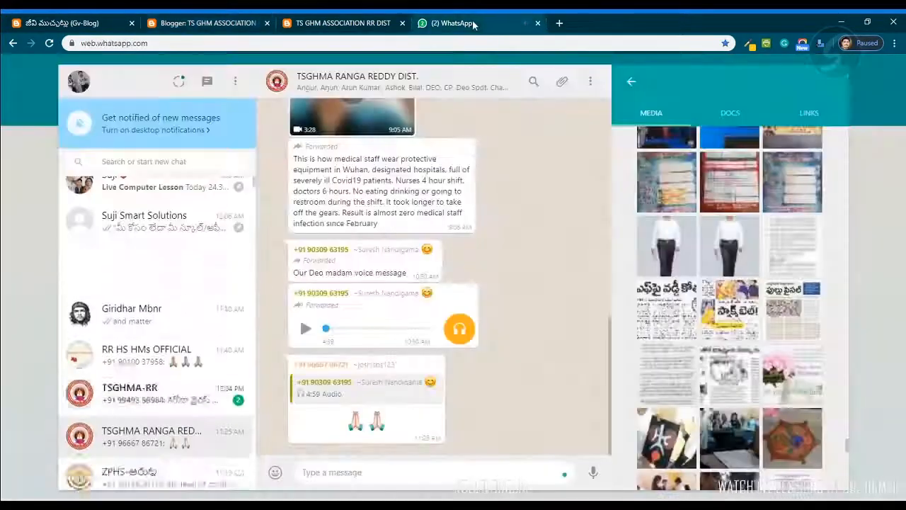
pyautogui.hotkey('ctrl', 'w')
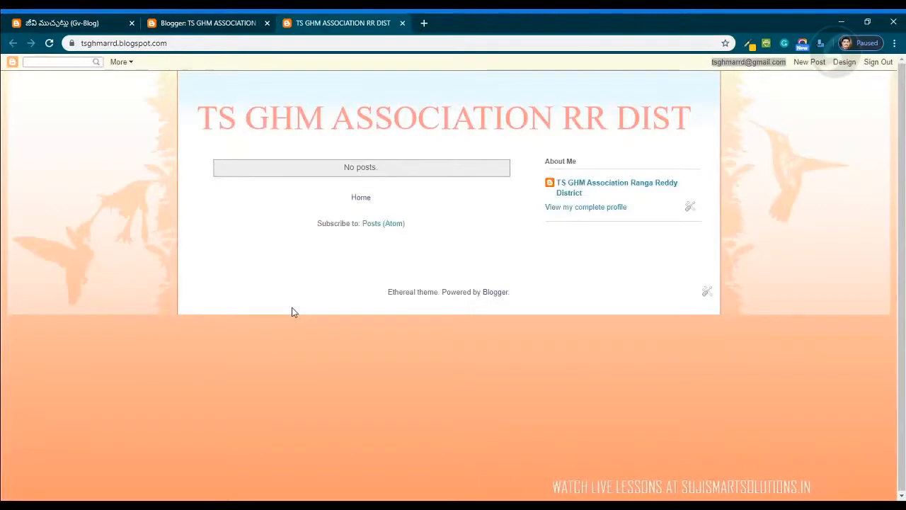
pyautogui.click(212, 25)
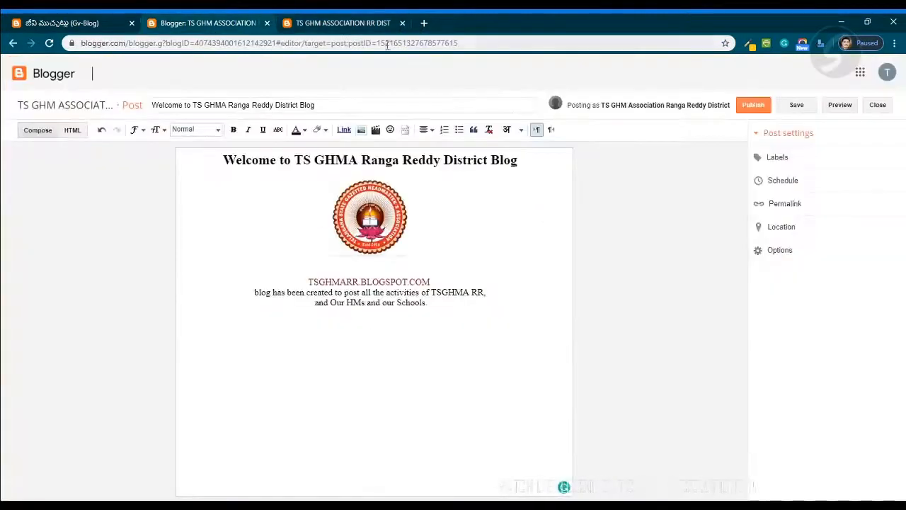
pyautogui.click(343, 25)
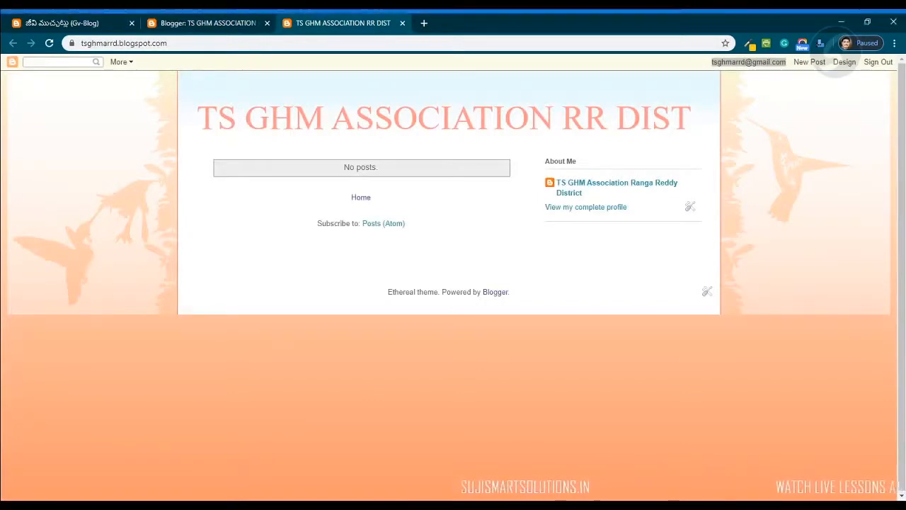
pyautogui.click(204, 23)
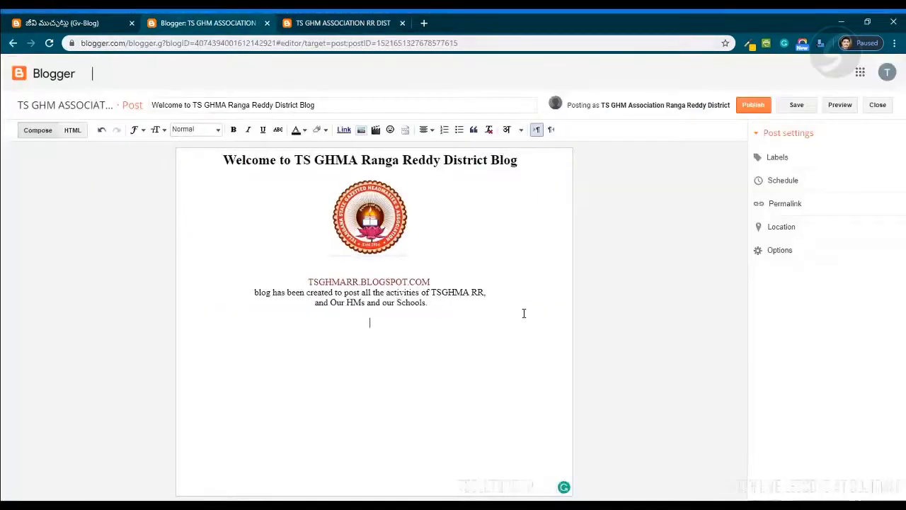
# - Save the post as a draft
pyautogui.moveTo(371, 312); pyautogui.dragTo(219, 160)
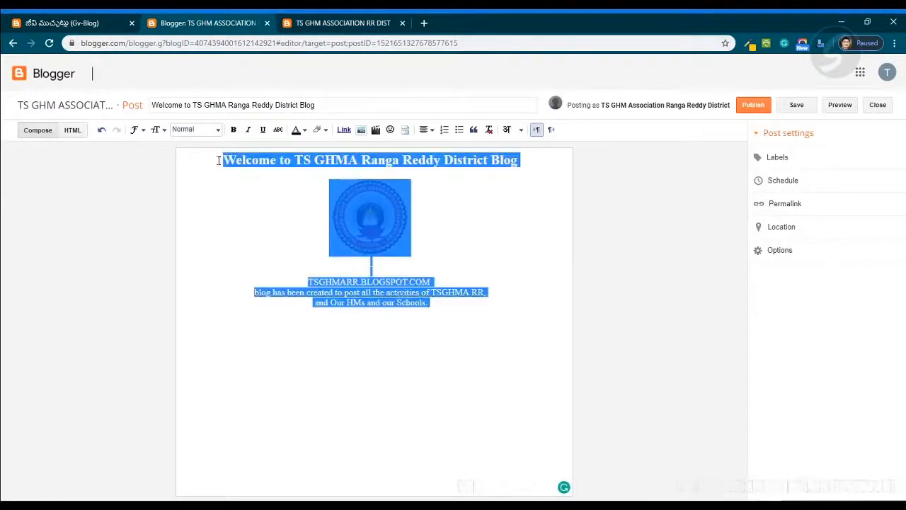
pyautogui.click(487, 322)
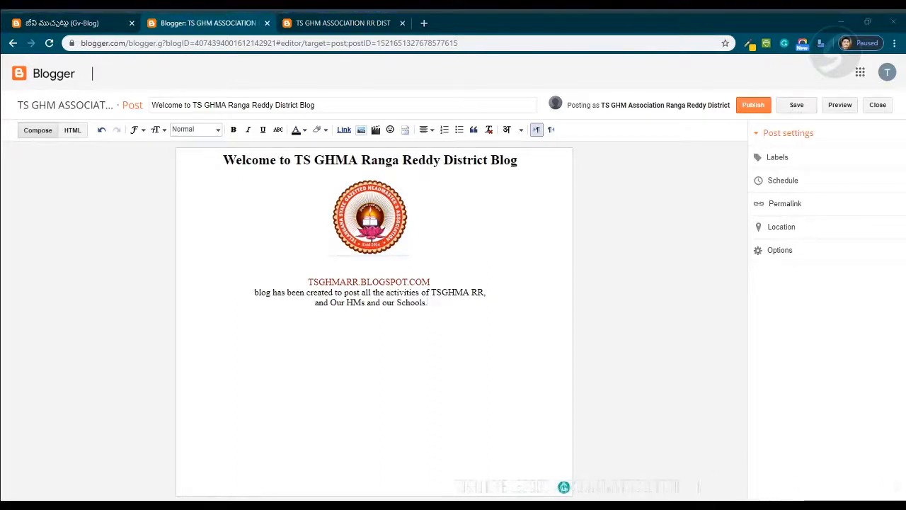
pyautogui.click(795, 106)
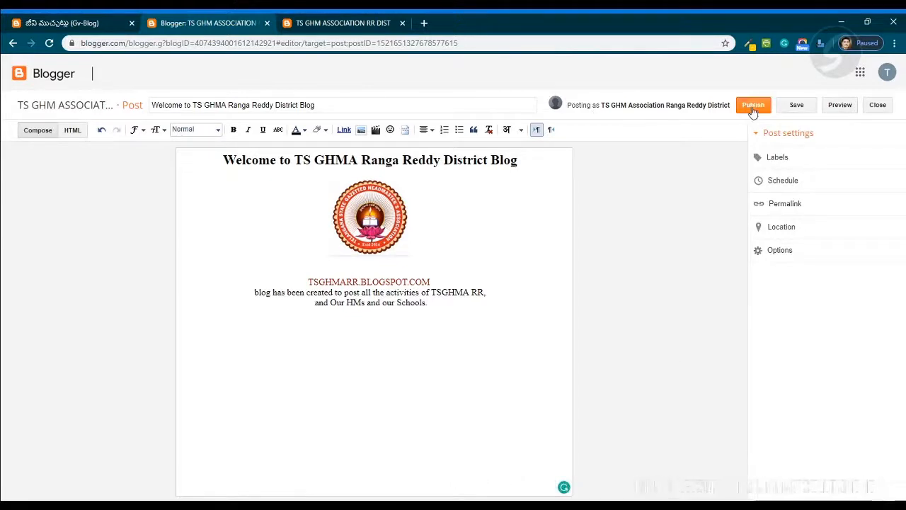
pyautogui.click(796, 106)
# - Reload the live blog page to check for the post
pyautogui.click(339, 24)
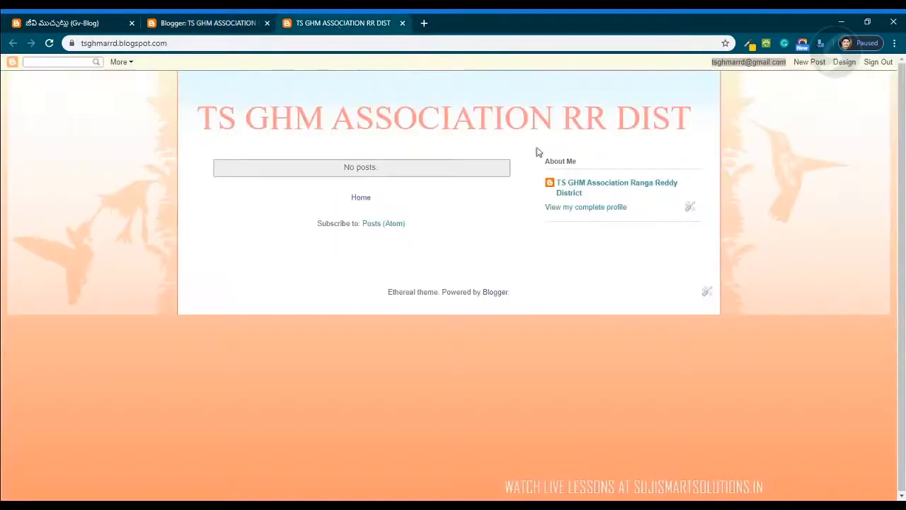
pyautogui.click(49, 44)
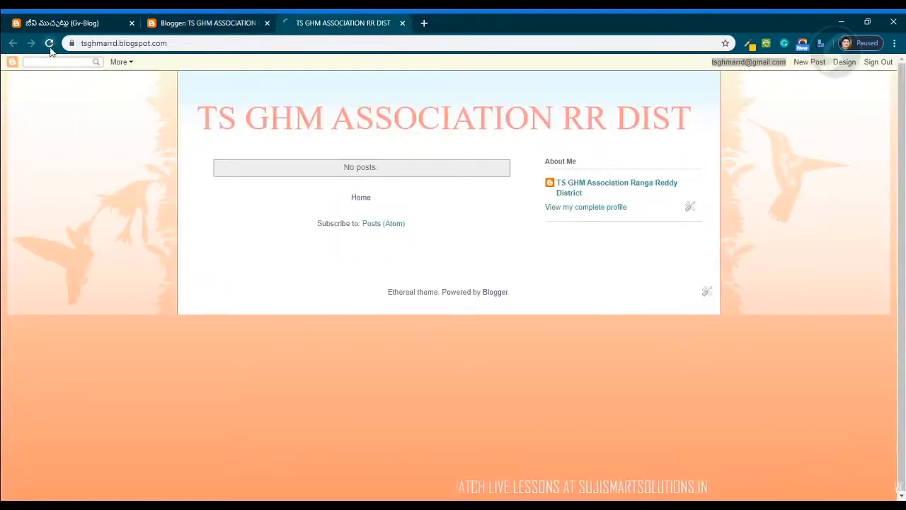
pyautogui.click(224, 26)
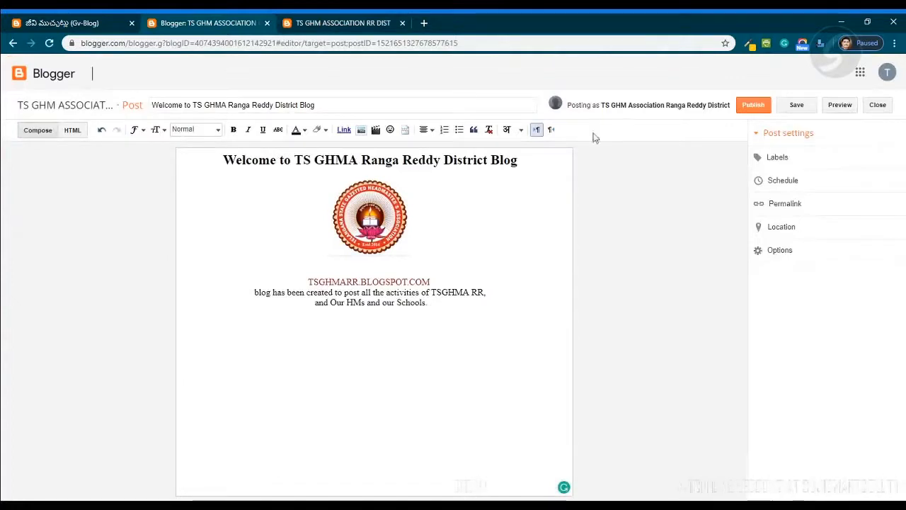
# - Preview the post and scroll through the preview page
pyautogui.click(841, 106)
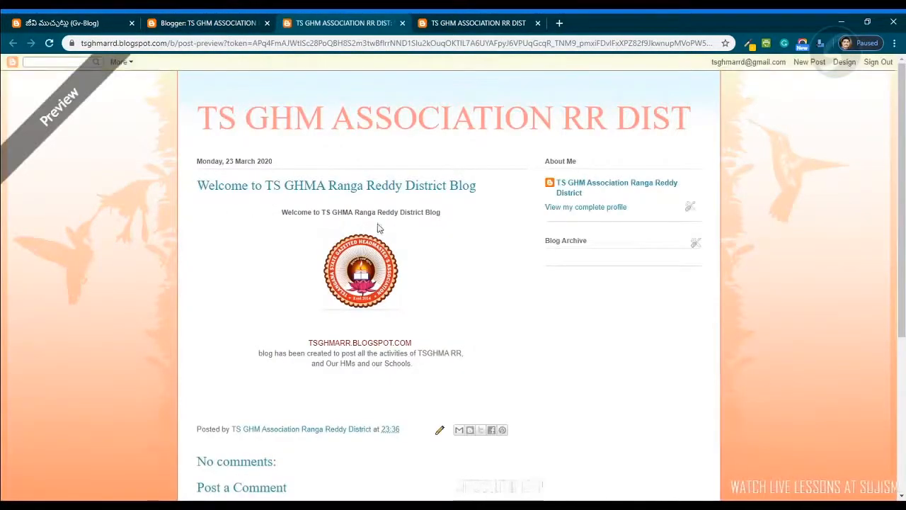
pyautogui.scroll(-2, 538, 393)
pyautogui.scroll(2, 538, 393)
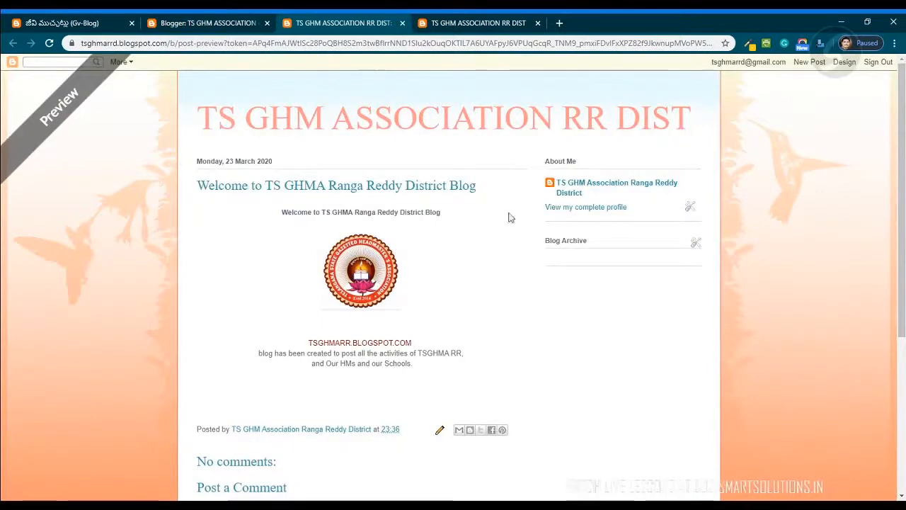
pyautogui.scroll(-2, 283, 338)
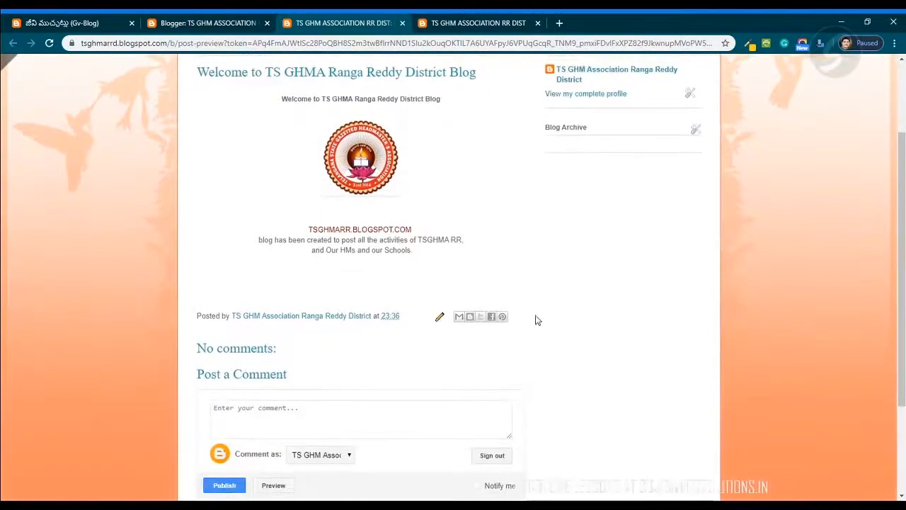
pyautogui.scroll(2, 544, 320)
pyautogui.click(216, 26)
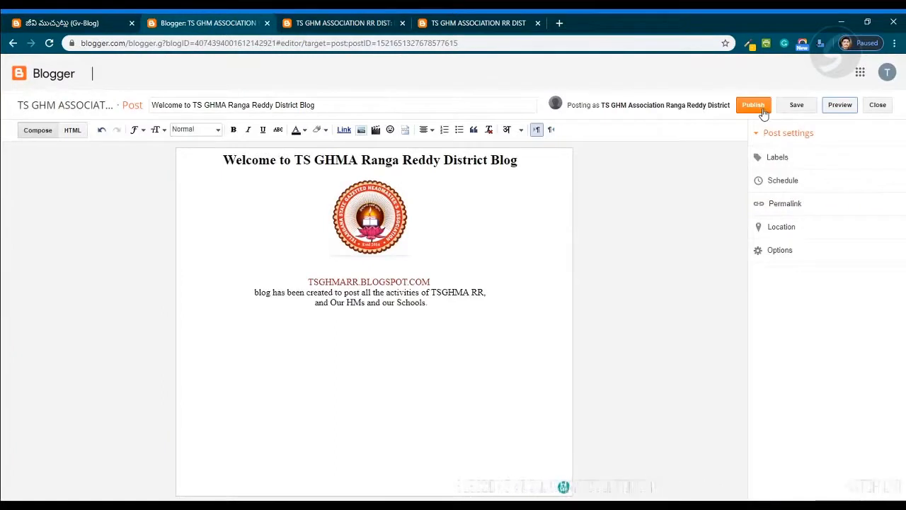
# - Set the blog address and description lines of the post to Large font size and remove the blank line above them
pyautogui.moveTo(448, 305); pyautogui.dragTo(205, 166)
pyautogui.click(261, 262)
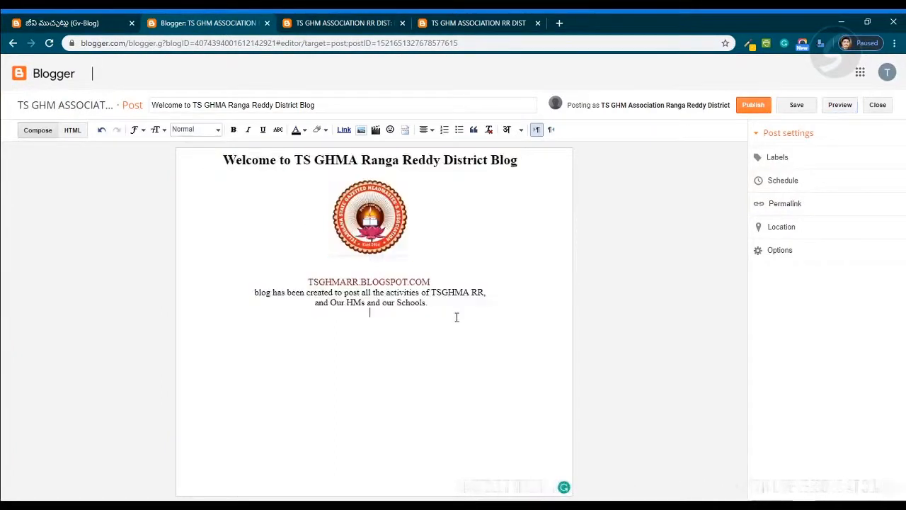
pyautogui.click(495, 341)
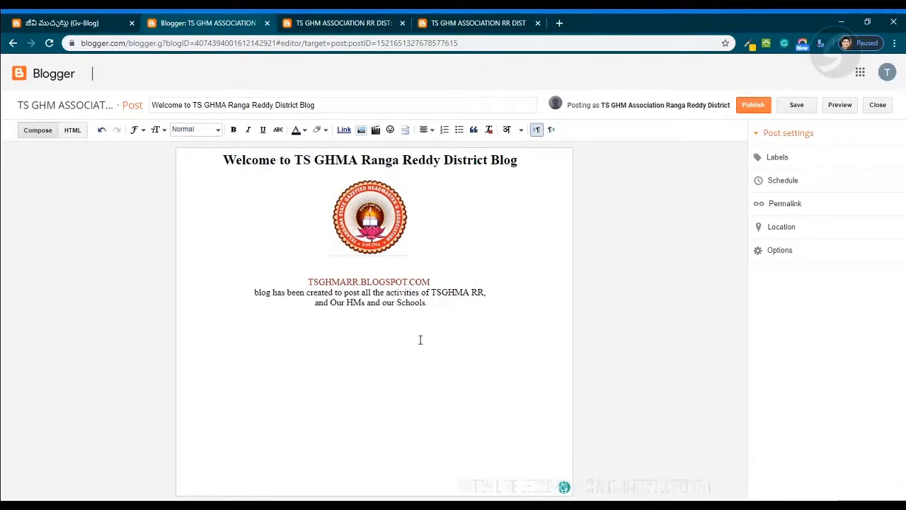
pyautogui.moveTo(437, 303); pyautogui.dragTo(293, 272)
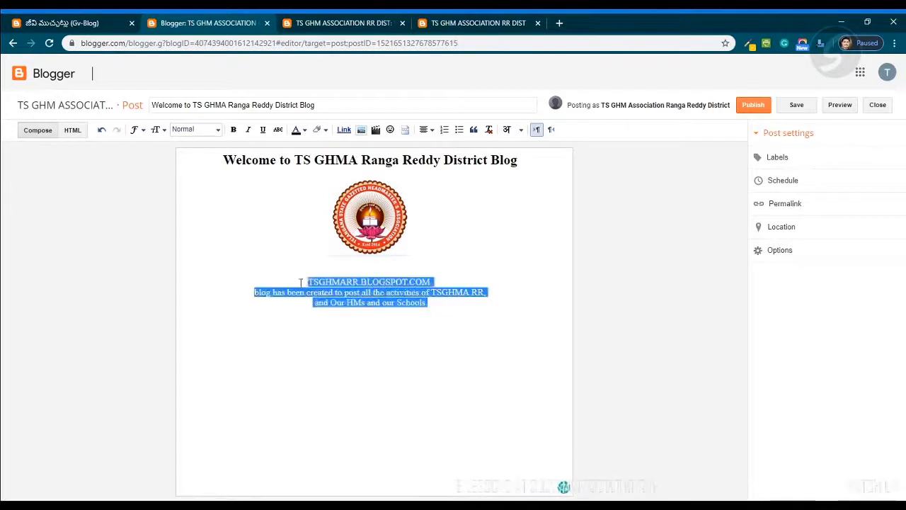
pyautogui.click(217, 130)
pyautogui.click(156, 130)
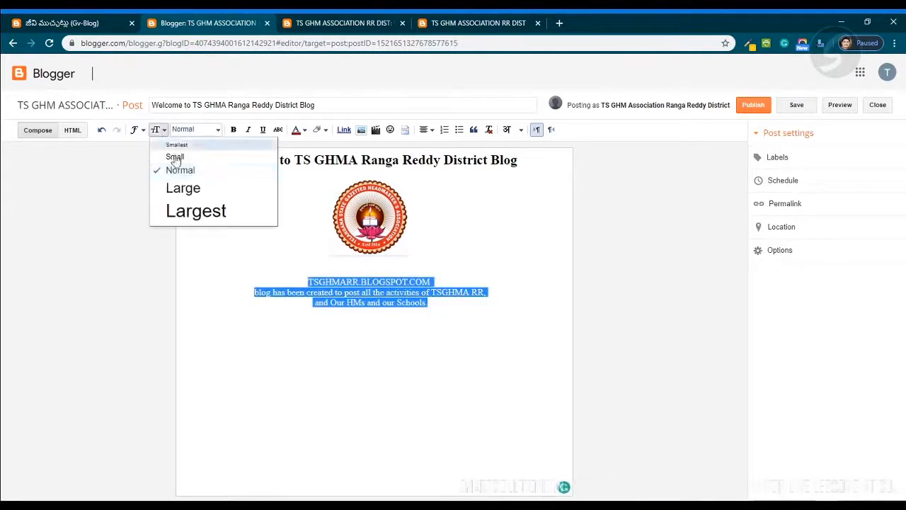
pyautogui.click(199, 192)
pyautogui.click(469, 362)
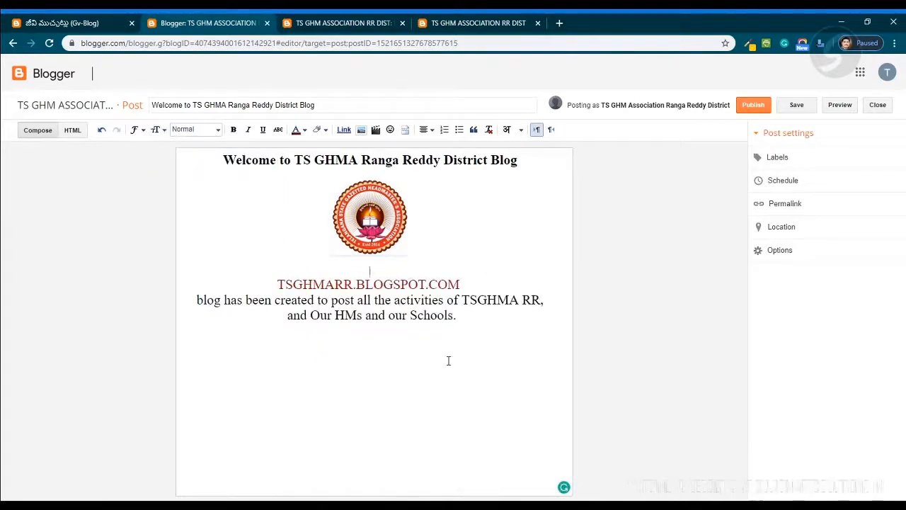
pyautogui.press('Delete')
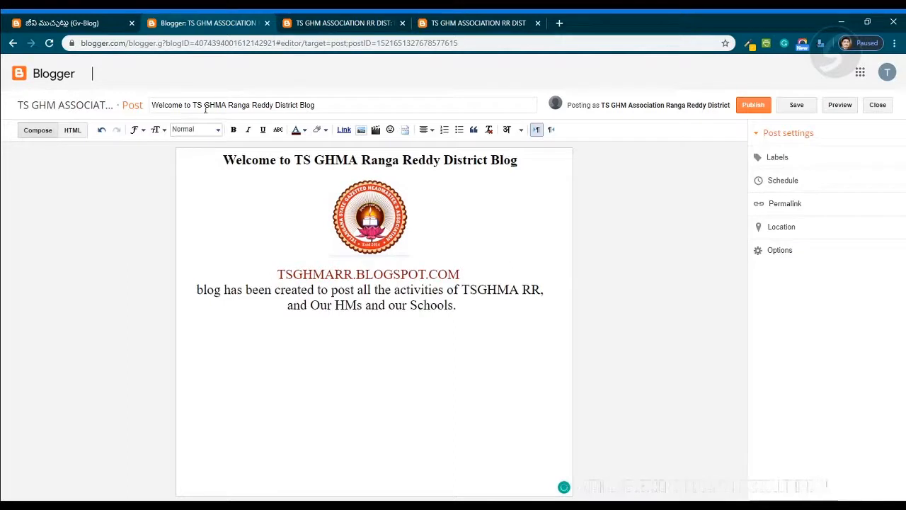
# - Save the post
pyautogui.tripleClick(163, 105)
pyautogui.moveTo(217, 162); pyautogui.dragTo(485, 332)
pyautogui.click(495, 346)
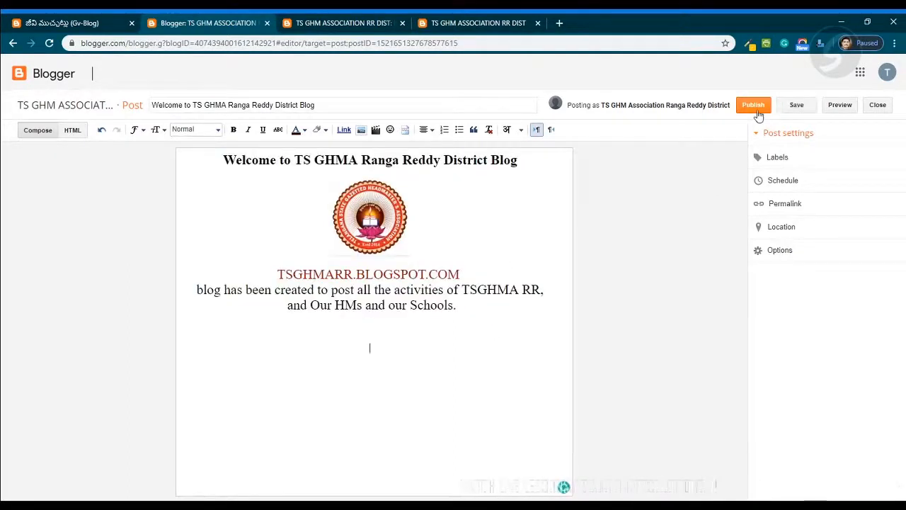
pyautogui.click(795, 112)
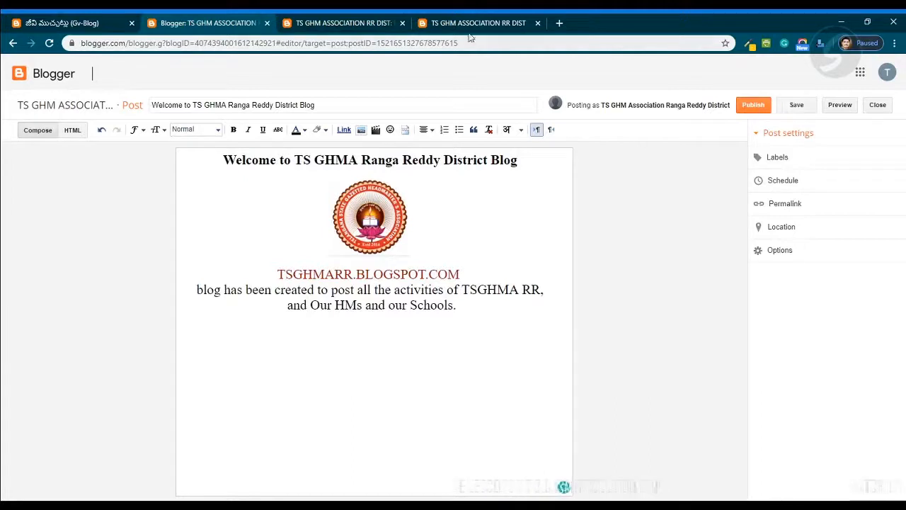
# - Reload the live blog page to check for the post, then return to the post editor
pyautogui.click(350, 23)
pyautogui.click(48, 44)
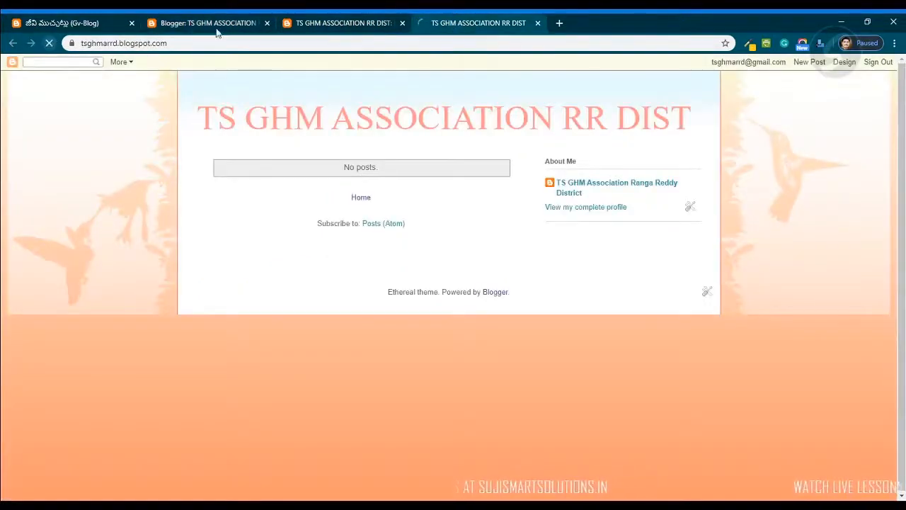
pyautogui.click(217, 29)
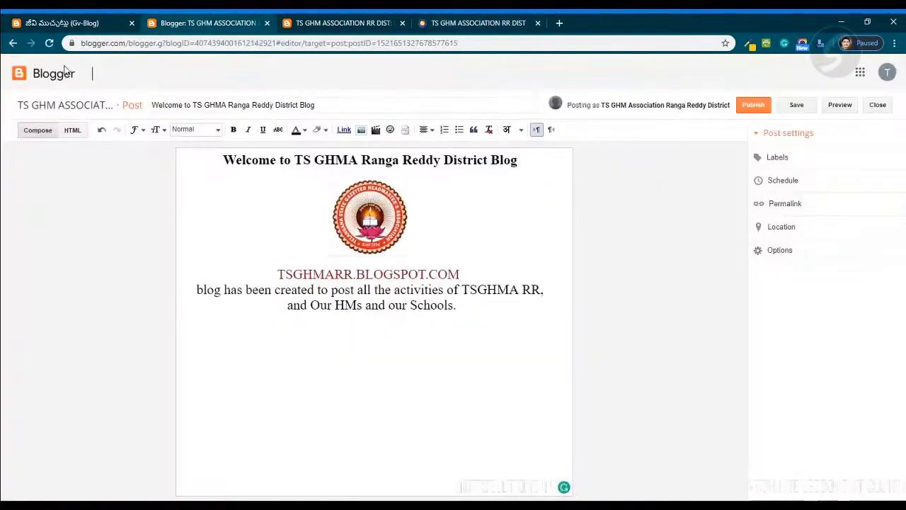
# - Publish the post and open the list of all posts
pyautogui.click(755, 107)
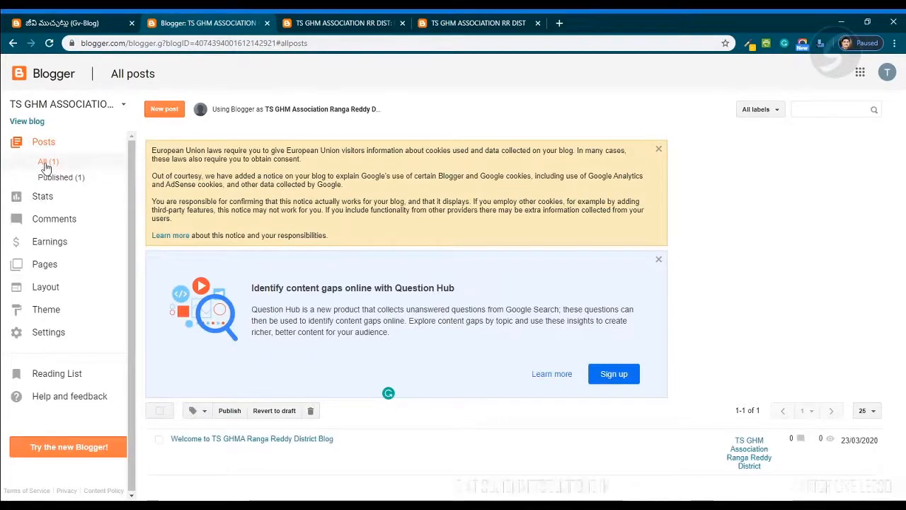
pyautogui.click(44, 150)
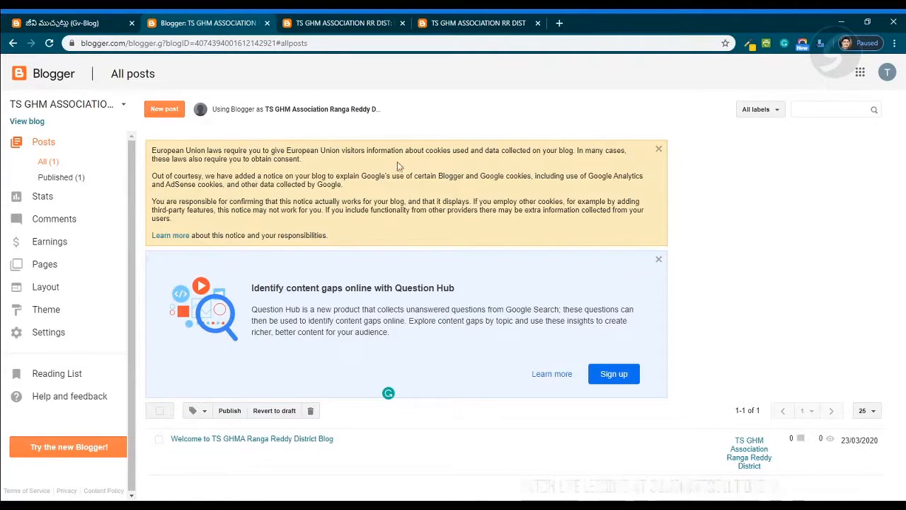
# - Close the preview tab, reload the live blog page and scroll through the published post
pyautogui.click(345, 23)
pyautogui.click(495, 23)
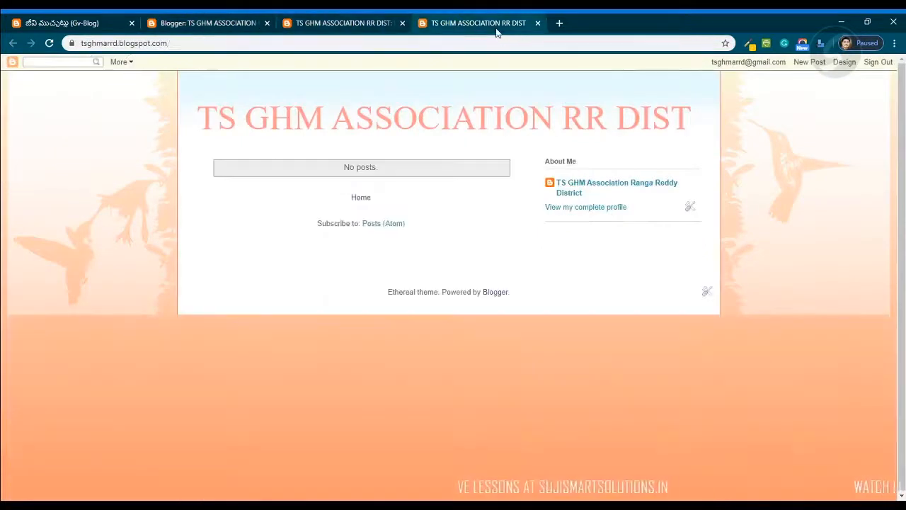
pyautogui.click(345, 23)
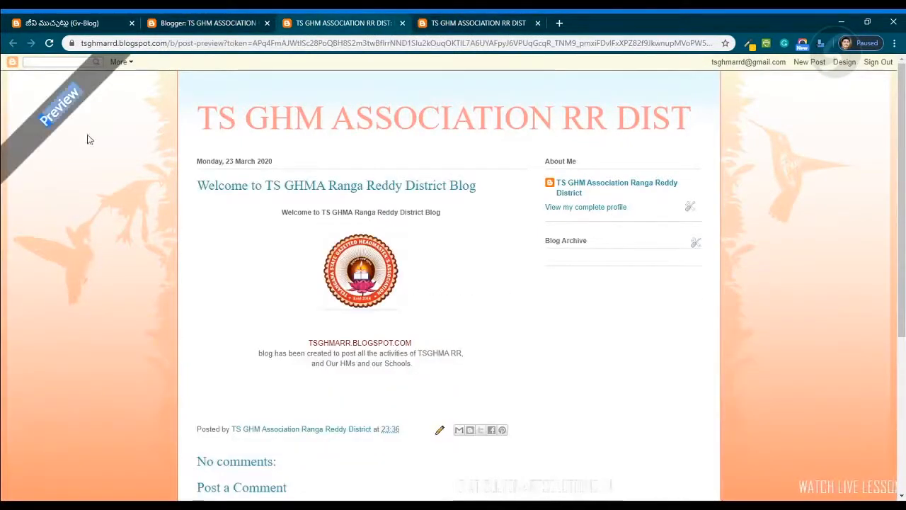
pyautogui.click(402, 23)
pyautogui.click(221, 44)
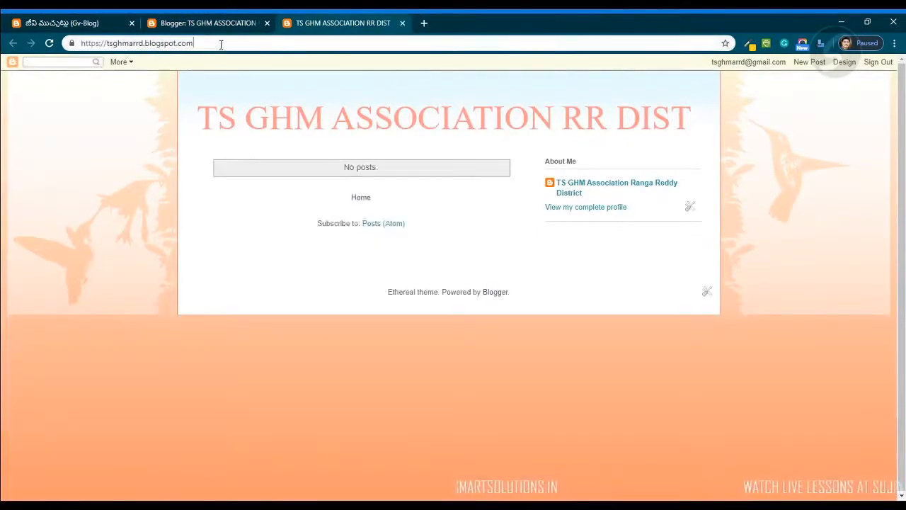
pyautogui.press('Return')
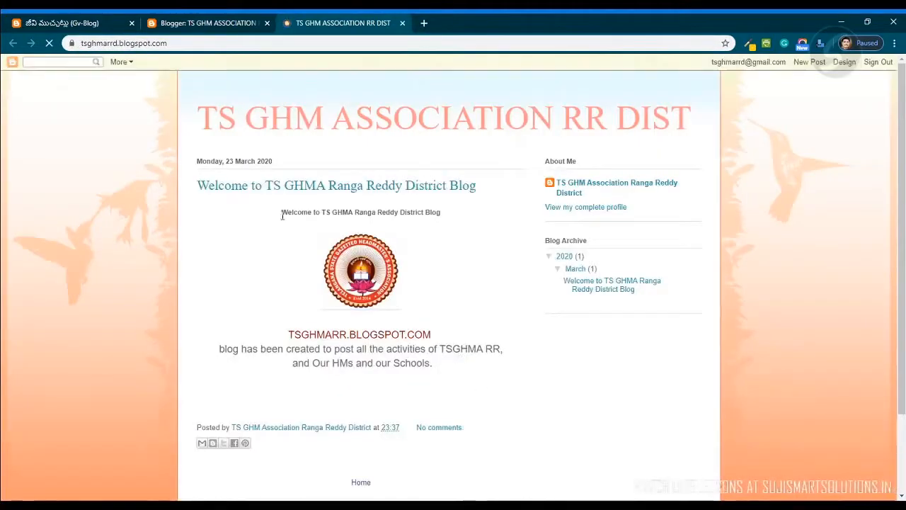
pyautogui.click(298, 169)
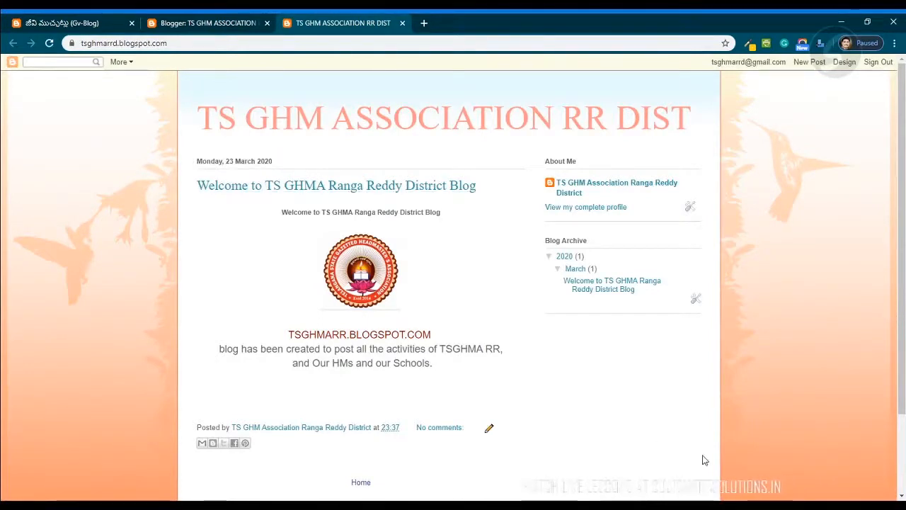
pyautogui.scroll(-3, 705, 460)
pyautogui.scroll(3, 705, 460)
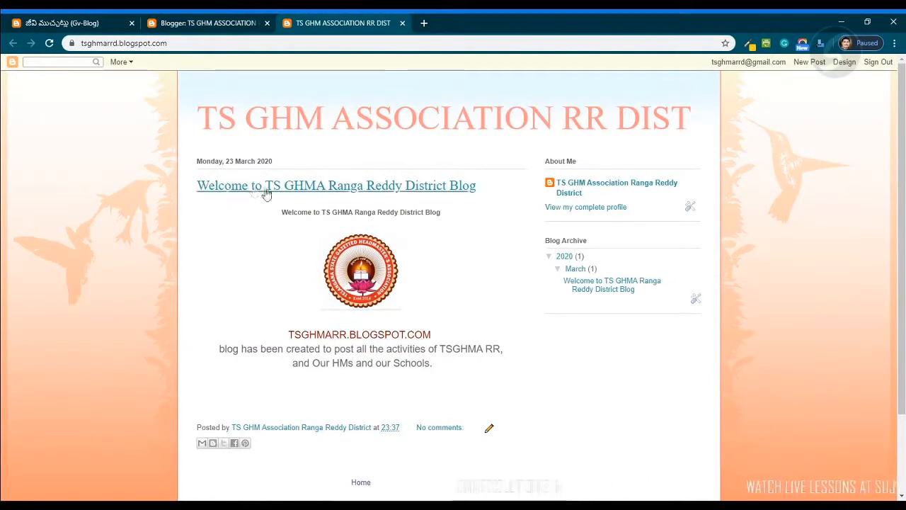
# - Dismiss the cookie notice and the Question Hub banner on the posts list, then return to the live blog
pyautogui.click(205, 23)
pyautogui.click(329, 24)
pyautogui.click(228, 24)
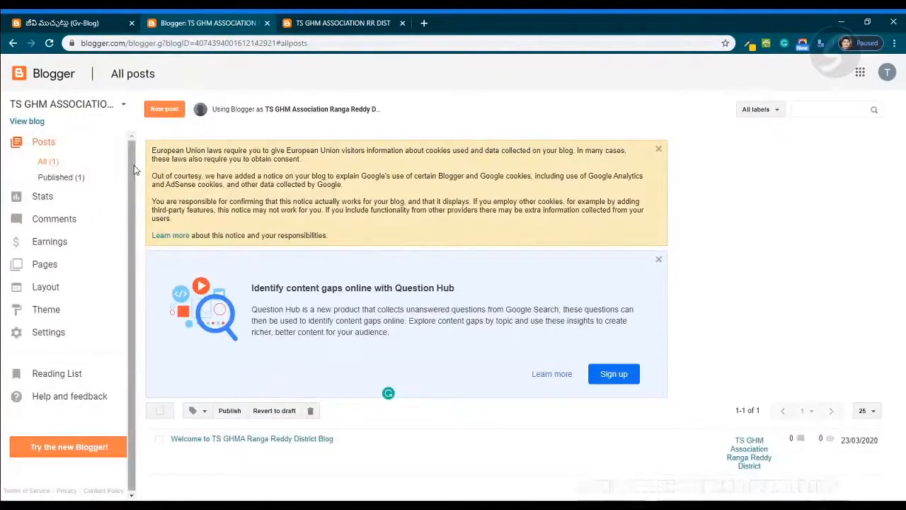
pyautogui.click(658, 148)
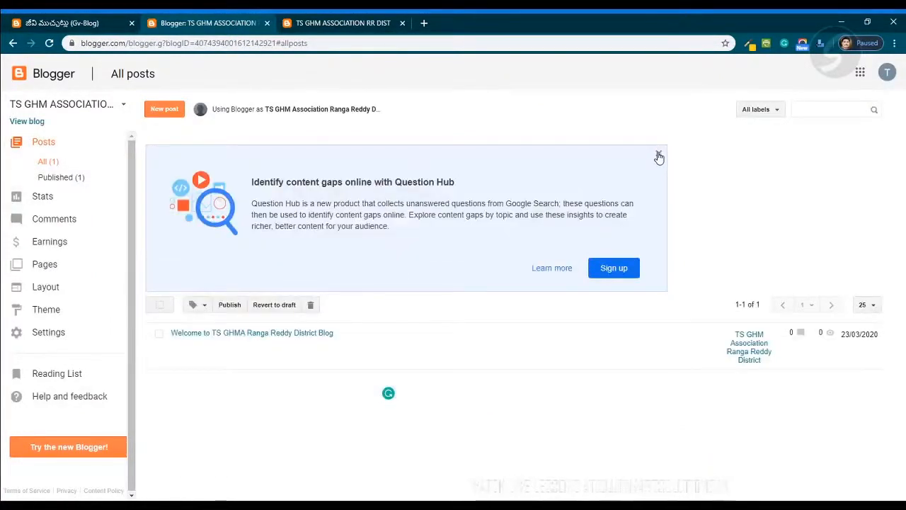
pyautogui.click(659, 155)
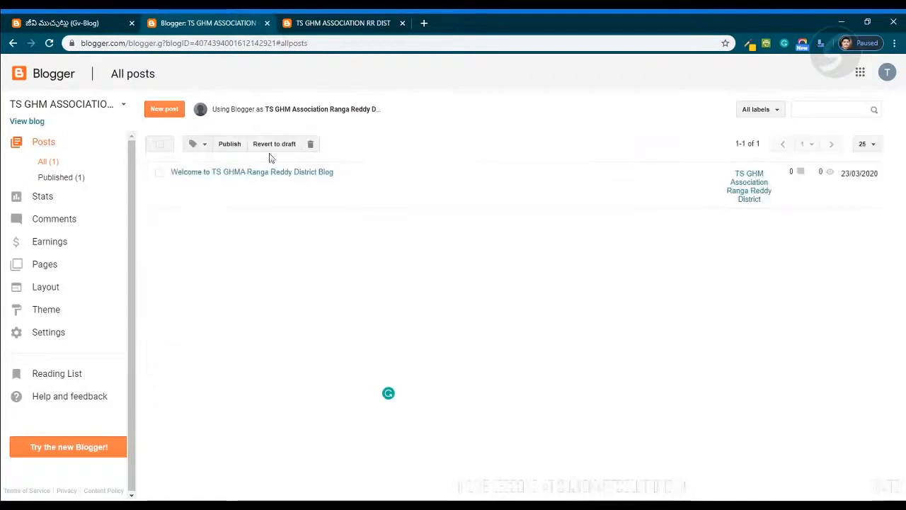
pyautogui.click(319, 22)
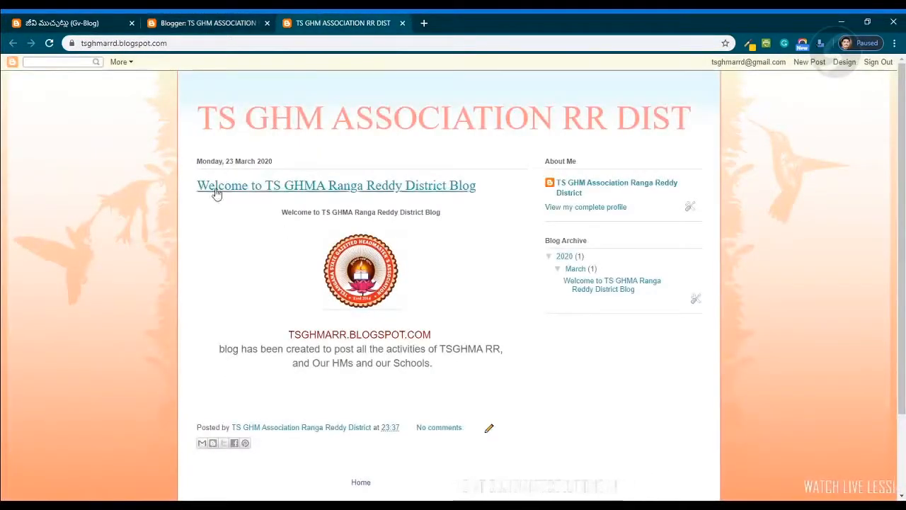
# - Select the post's title and content on the live blog and scroll through the page
pyautogui.moveTo(488, 192); pyautogui.dragTo(196, 188)
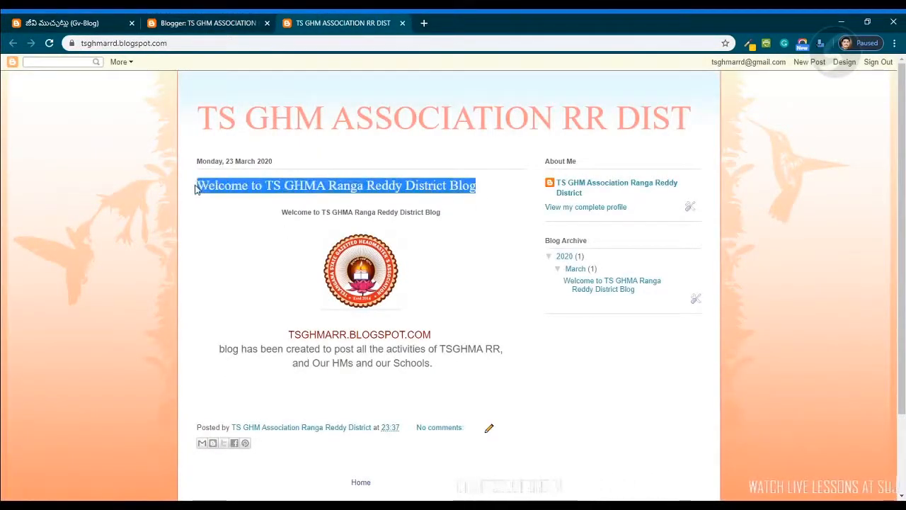
pyautogui.click(217, 225)
pyautogui.moveTo(276, 215); pyautogui.dragTo(434, 376)
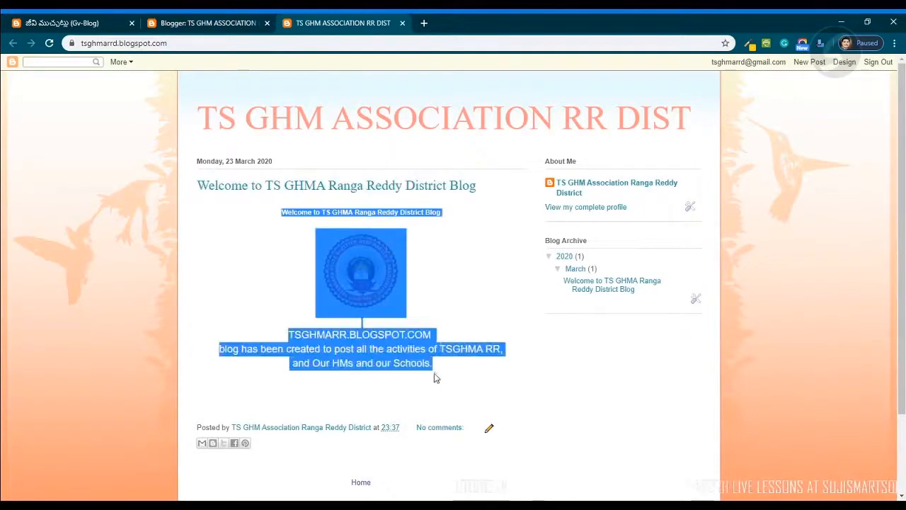
pyautogui.click(473, 307)
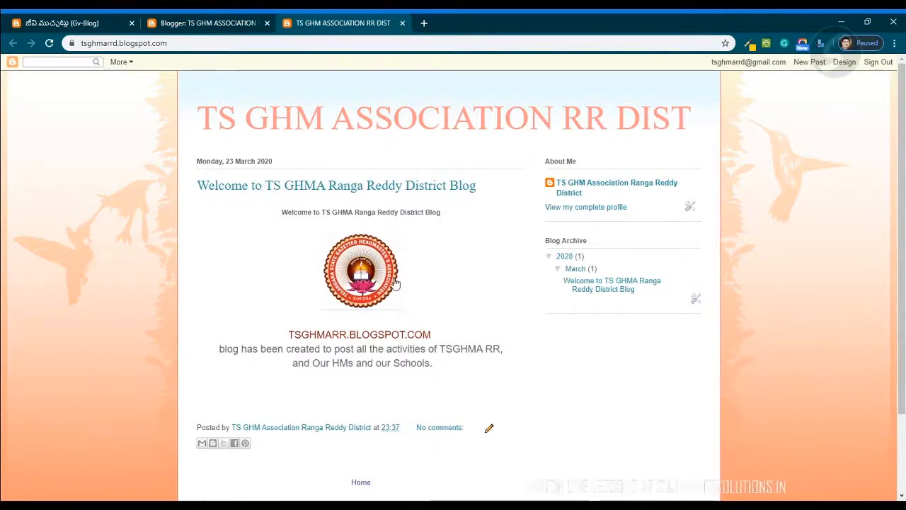
pyautogui.scroll(-2, 485, 390)
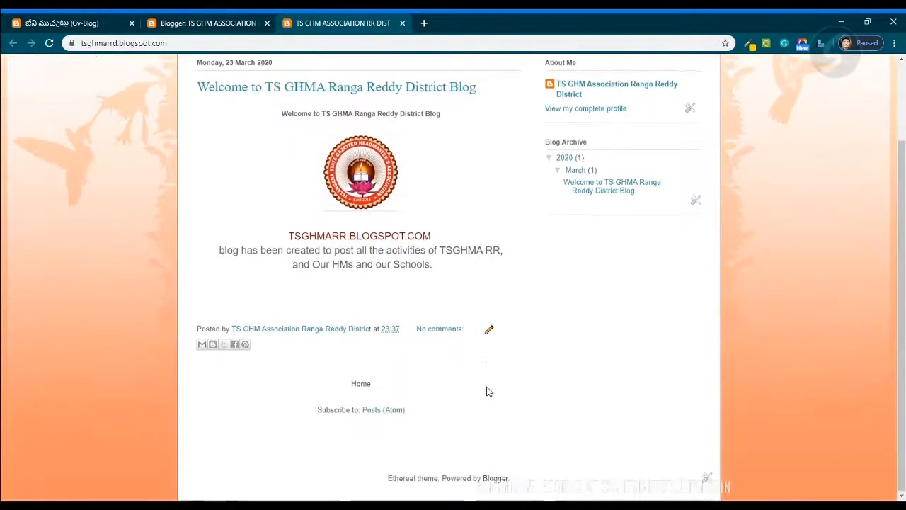
pyautogui.scroll(2, 486, 390)
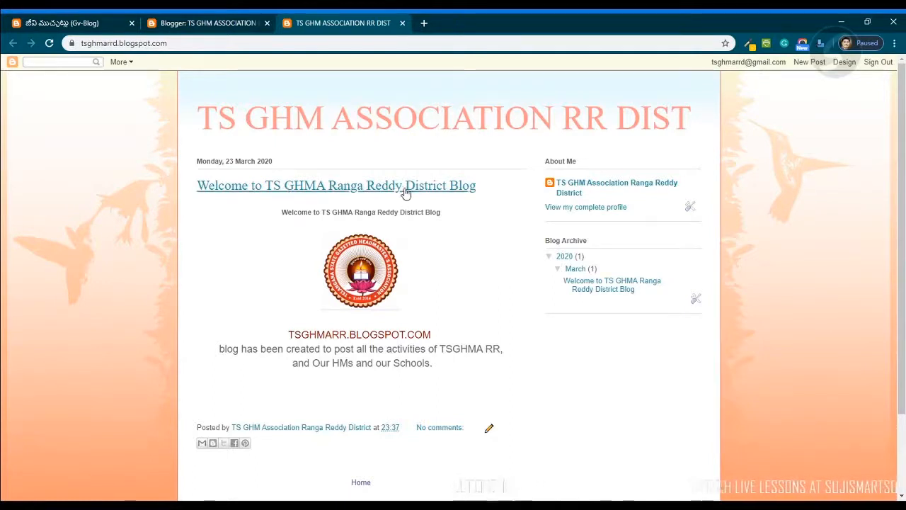
# - Open a new tab and paste the copied post address to load the post's own page
pyautogui.click(424, 22)
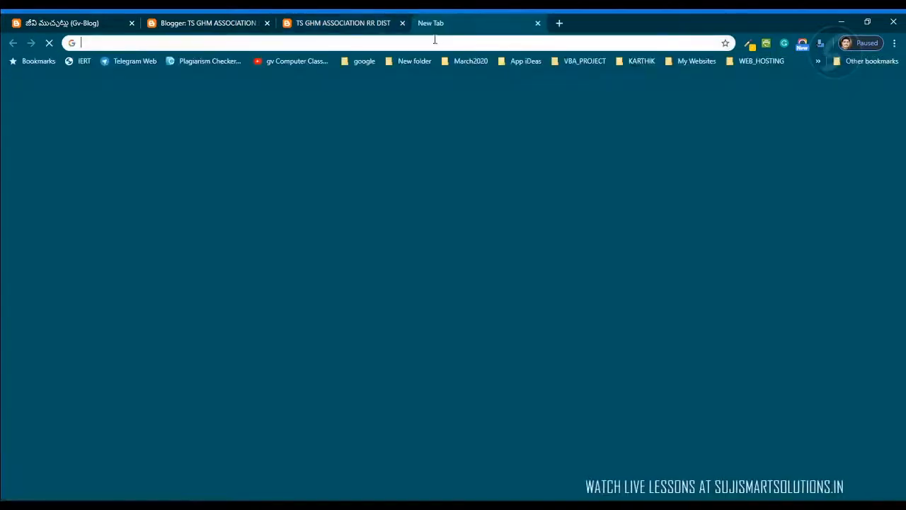
pyautogui.write('tsghmarrd.blogspot.com/2020/03/welcome-to-ts-ghma-ranga-reddy-district.html')
pyautogui.press('Return')
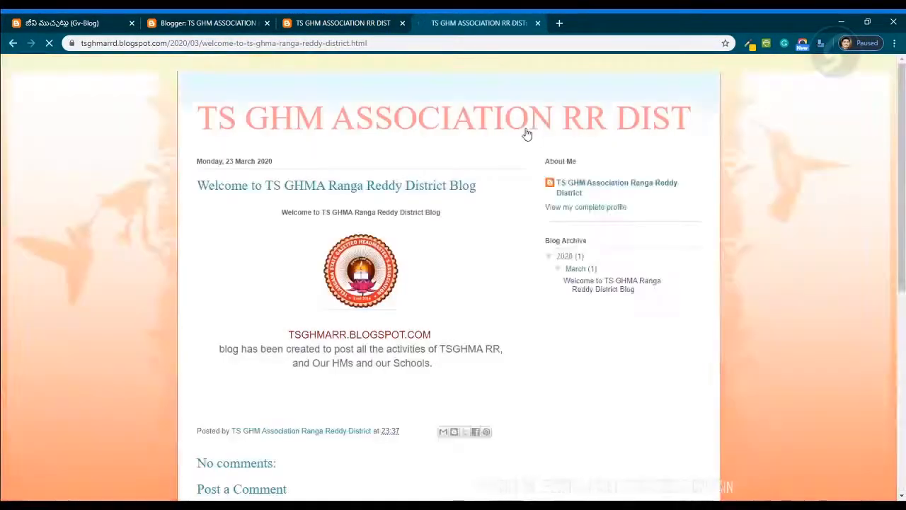
# - Copy the blog's home address and open it in another new tab
pyautogui.click(344, 24)
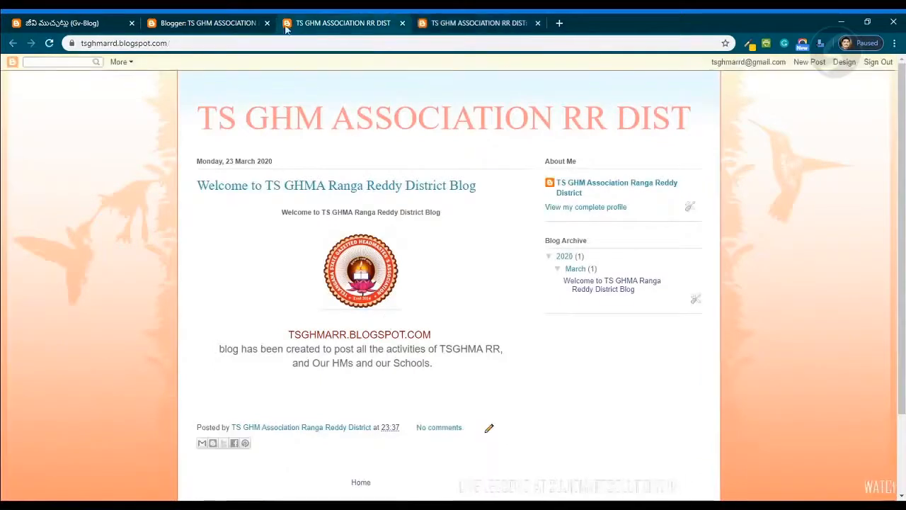
pyautogui.click(192, 44)
pyautogui.hotkey('ctrl', 'c')
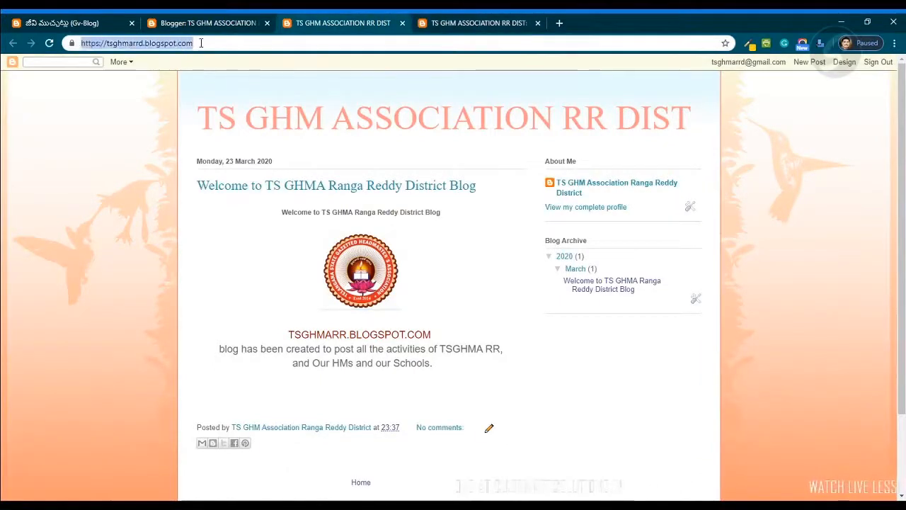
pyautogui.click(559, 23)
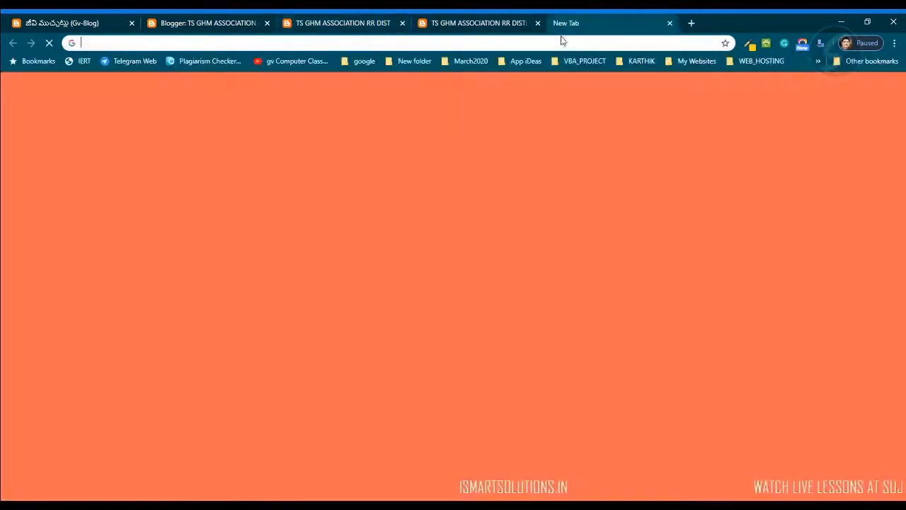
pyautogui.hotkey('ctrl', 'v')
pyautogui.press('Return')
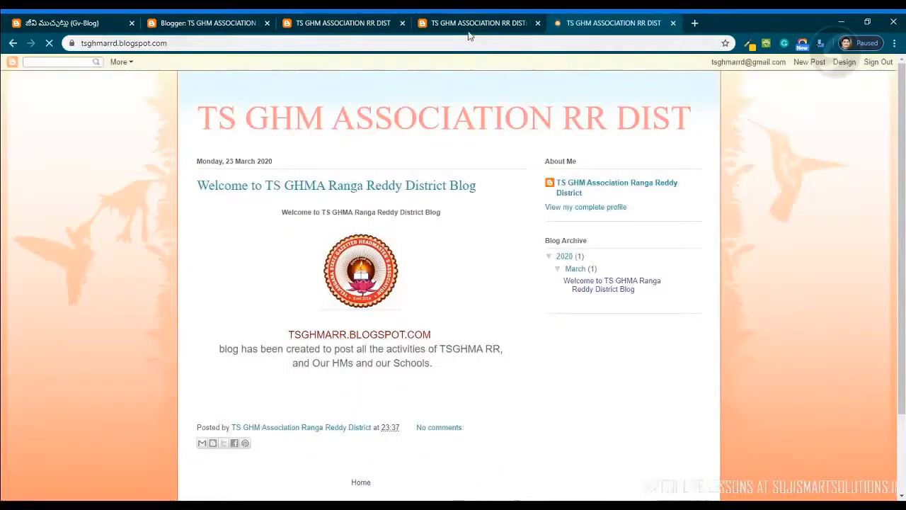
# - Compare the addresses of the post page and blog home page tabs
pyautogui.click(469, 28)
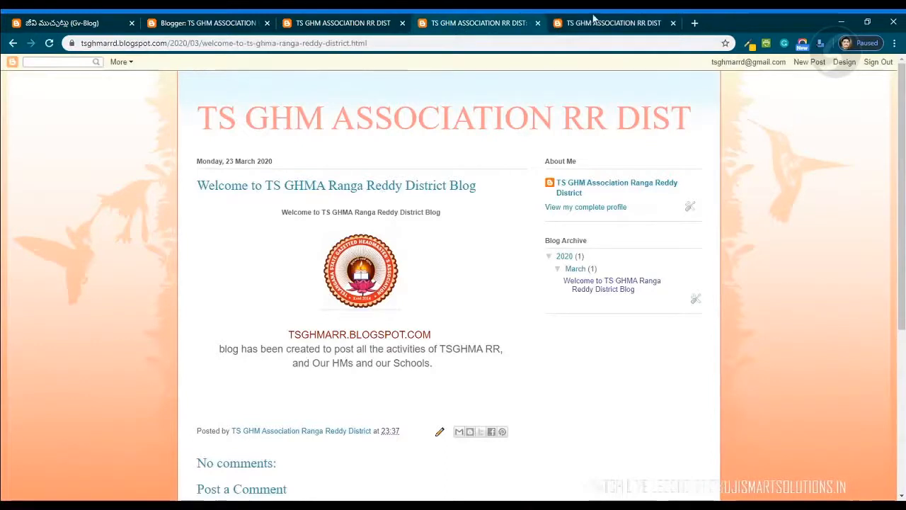
pyautogui.click(594, 24)
pyautogui.doubleClick(196, 42)
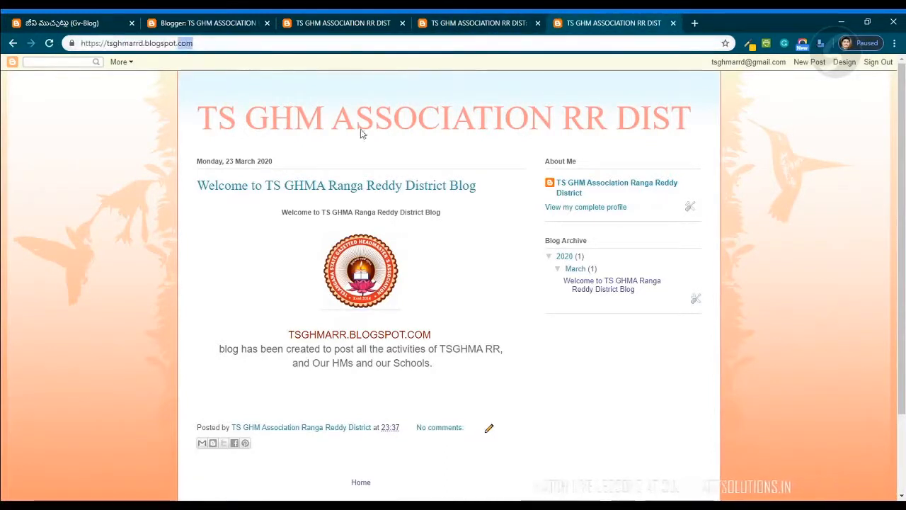
# - Switch between the blog home page tab and the Blogger dashboard tab to review each
pyautogui.click(299, 22)
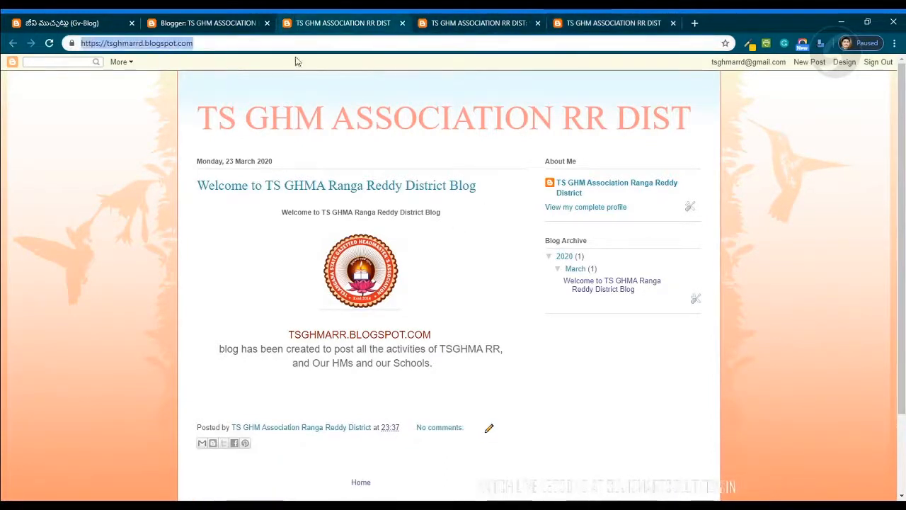
pyautogui.click(168, 262)
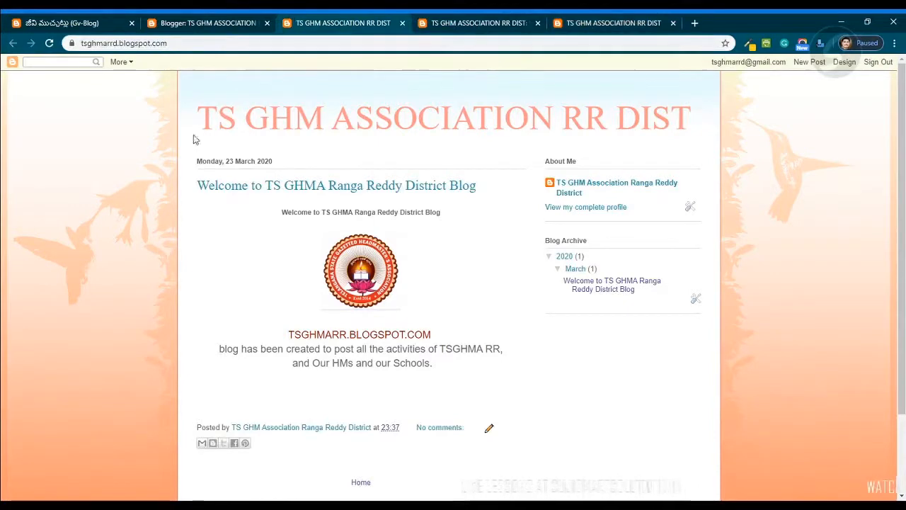
pyautogui.click(207, 23)
pyautogui.click(314, 23)
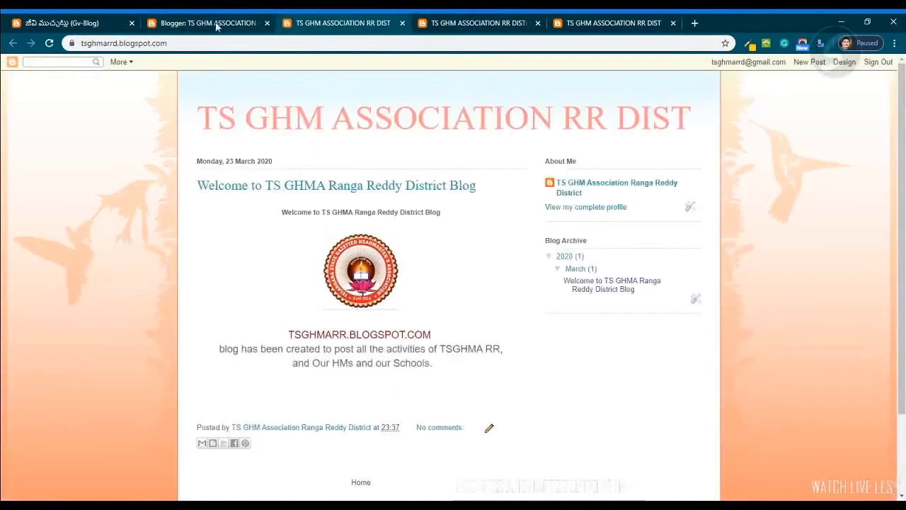
pyautogui.click(275, 24)
pyautogui.click(310, 24)
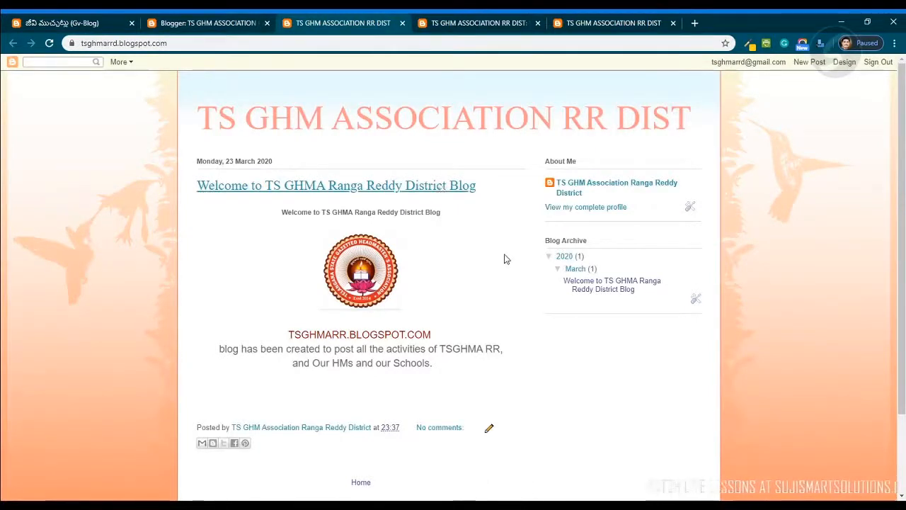
pyautogui.click(223, 30)
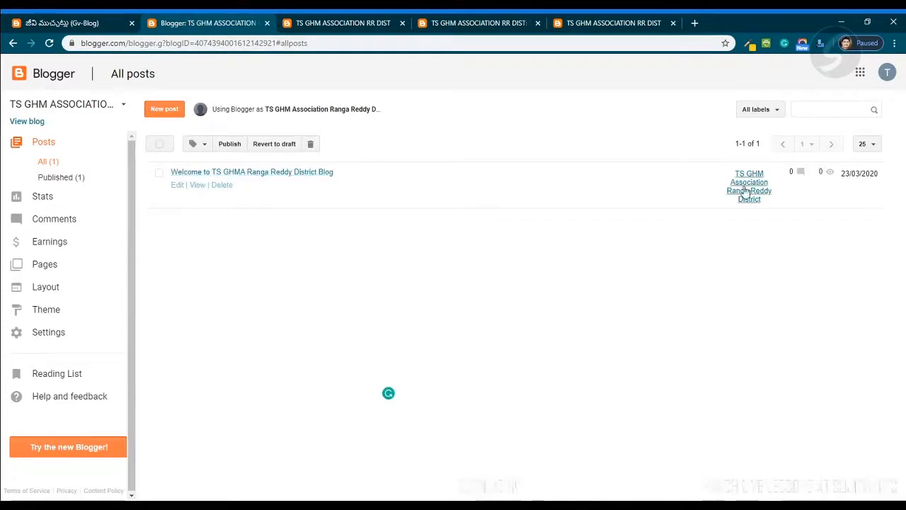
# - Examine the post page's full address and scroll through the post and its comment section
pyautogui.click(358, 23)
pyautogui.click(453, 23)
pyautogui.click(415, 43)
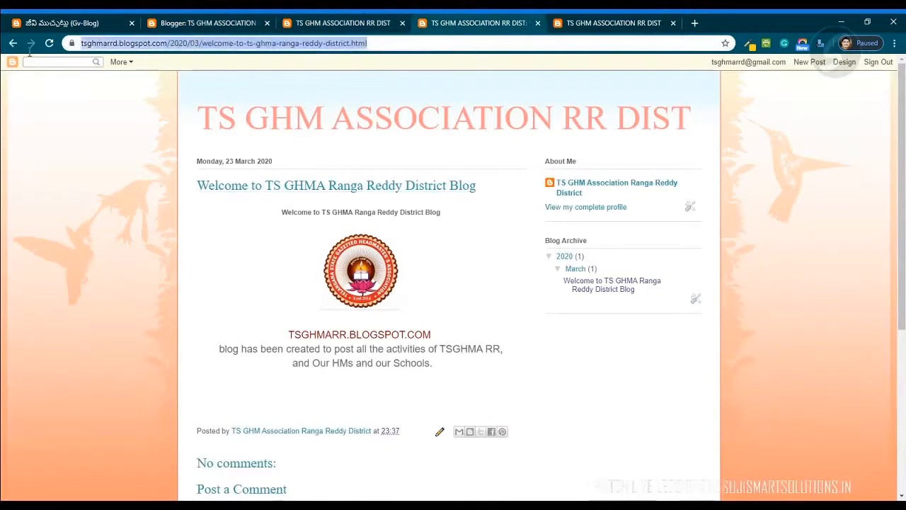
pyautogui.click(391, 43)
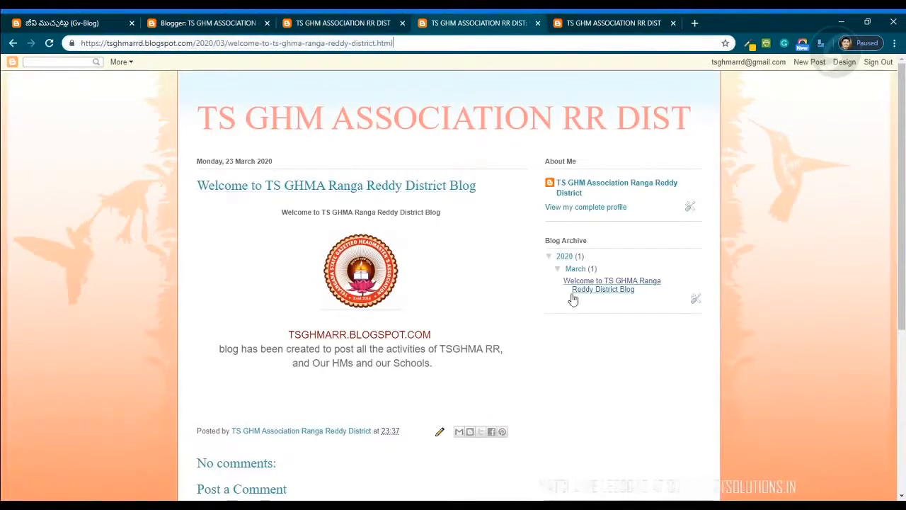
pyautogui.click(613, 23)
pyautogui.click(465, 28)
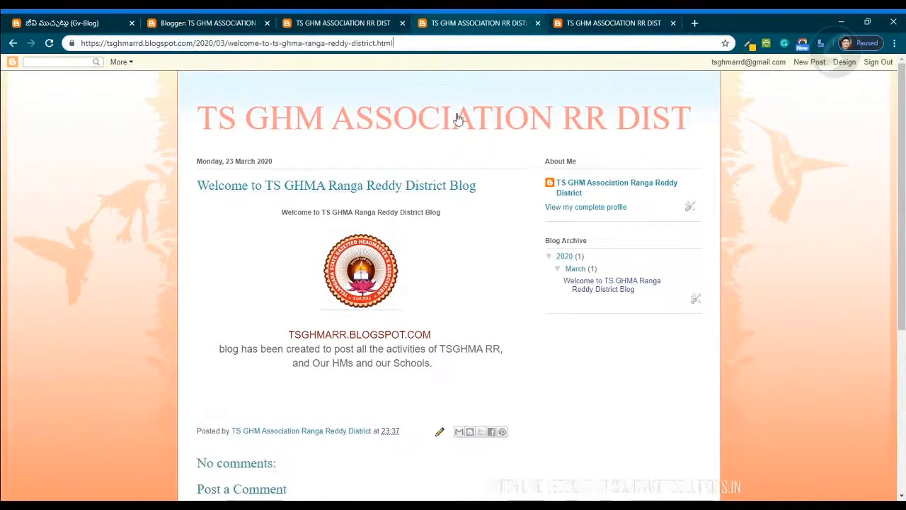
pyautogui.scroll(-3, 93, 281)
pyautogui.scroll(3, 92, 286)
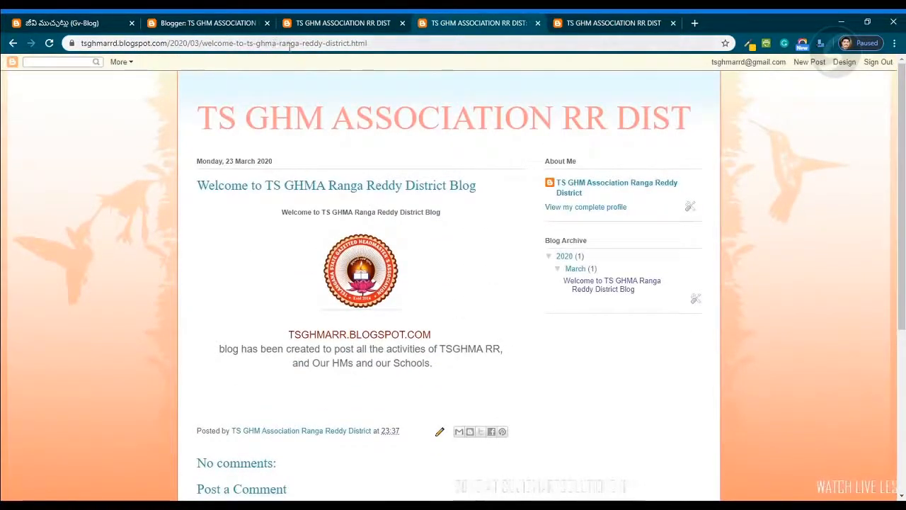
pyautogui.scroll(-3, 387, 359)
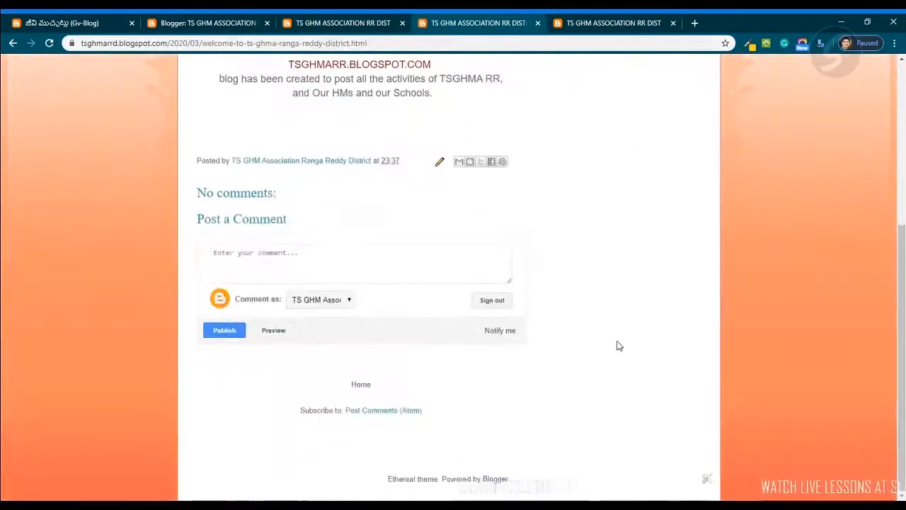
pyautogui.scroll(3, 619, 345)
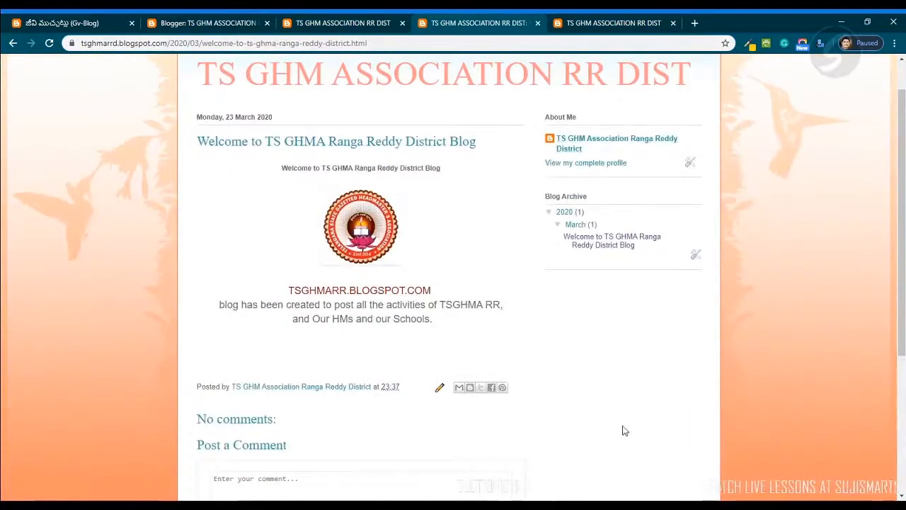
pyautogui.scroll(1, 274, 301)
pyautogui.scroll(-3, 245, 324)
pyautogui.scroll(3, 253, 334)
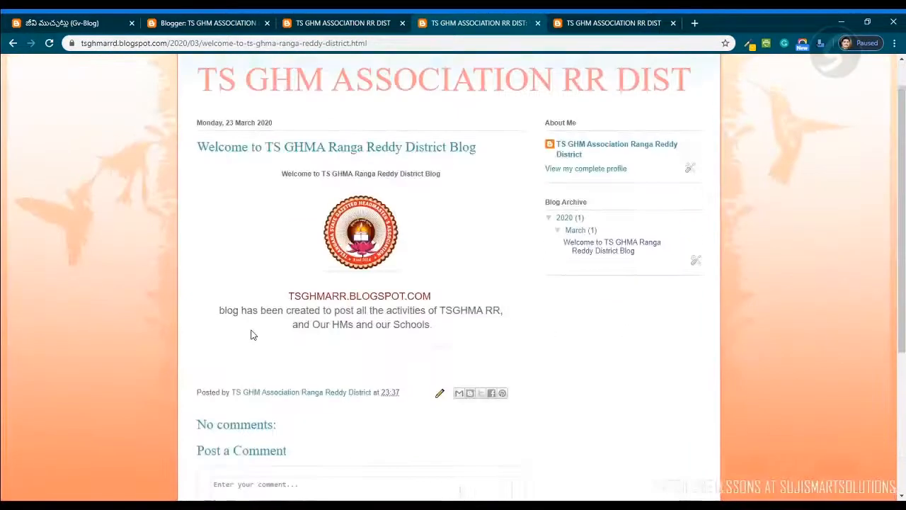
# - Review the blog home page's address and post, reload the page, and return to the Blogger posts list
pyautogui.click(335, 23)
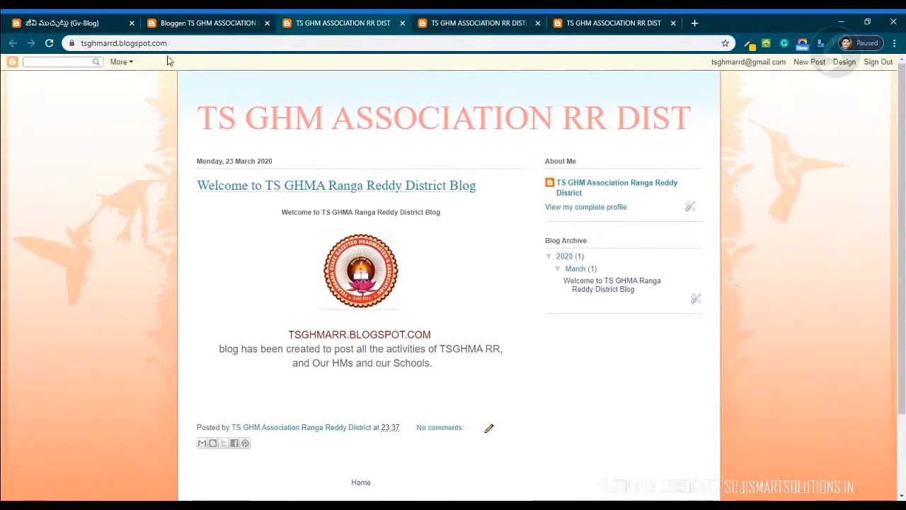
pyautogui.moveTo(178, 43); pyautogui.dragTo(223, 46)
pyautogui.doubleClick(234, 44)
pyautogui.click(249, 43)
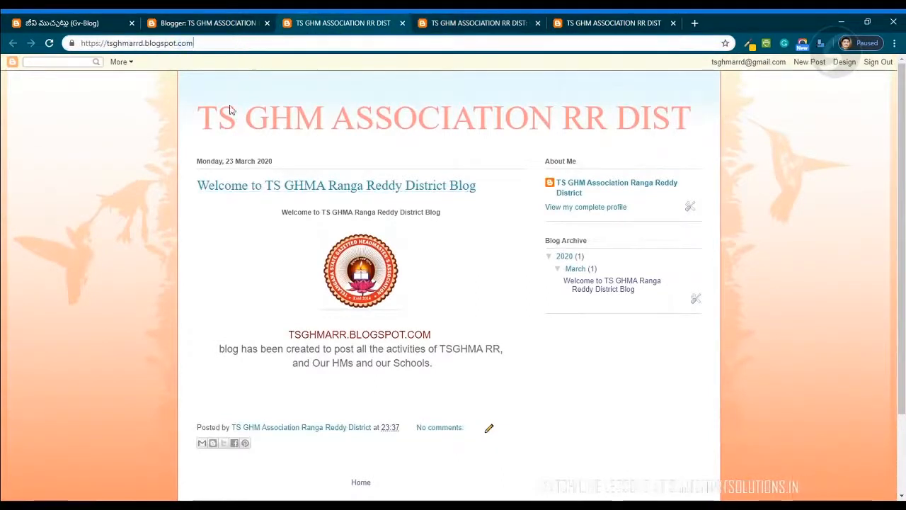
pyautogui.scroll(-1, 262, 208)
pyautogui.scroll(1, 213, 172)
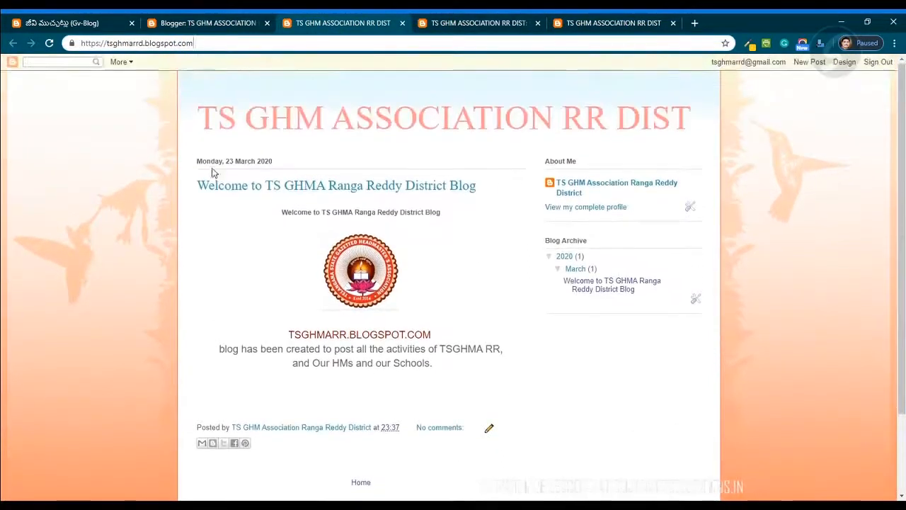
pyautogui.moveTo(198, 161); pyautogui.dragTo(272, 161)
pyautogui.click(234, 165)
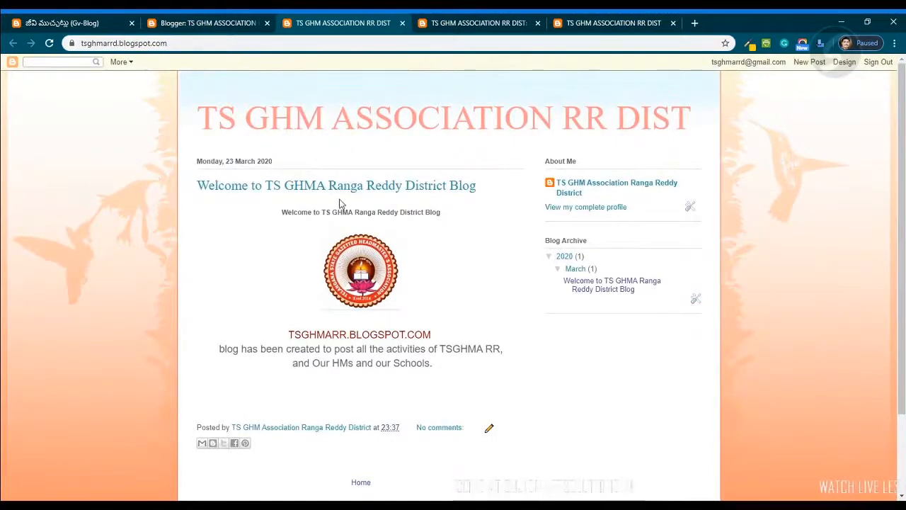
pyautogui.scroll(-2, 324, 314)
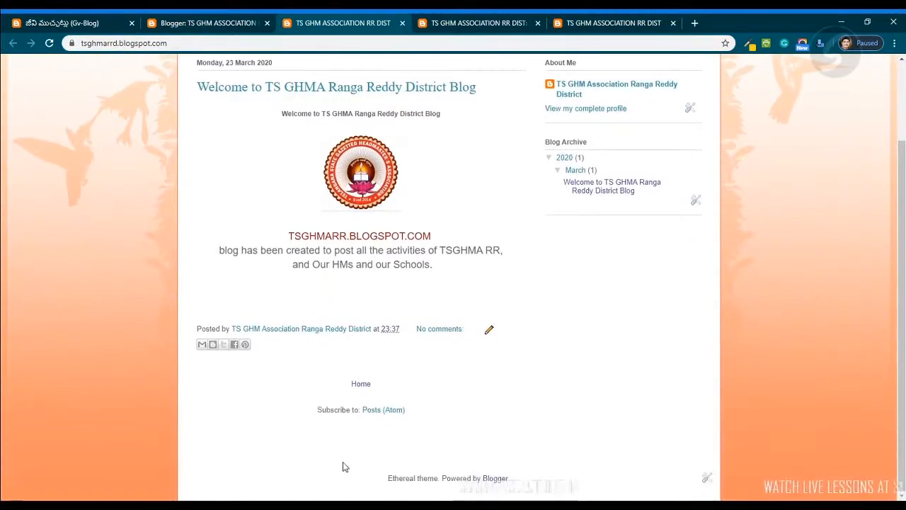
pyautogui.press('F5')
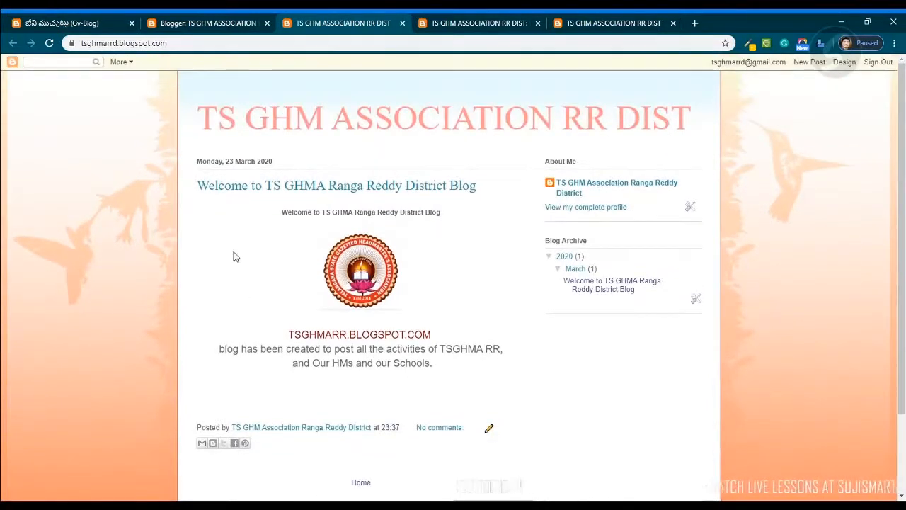
pyautogui.click(198, 26)
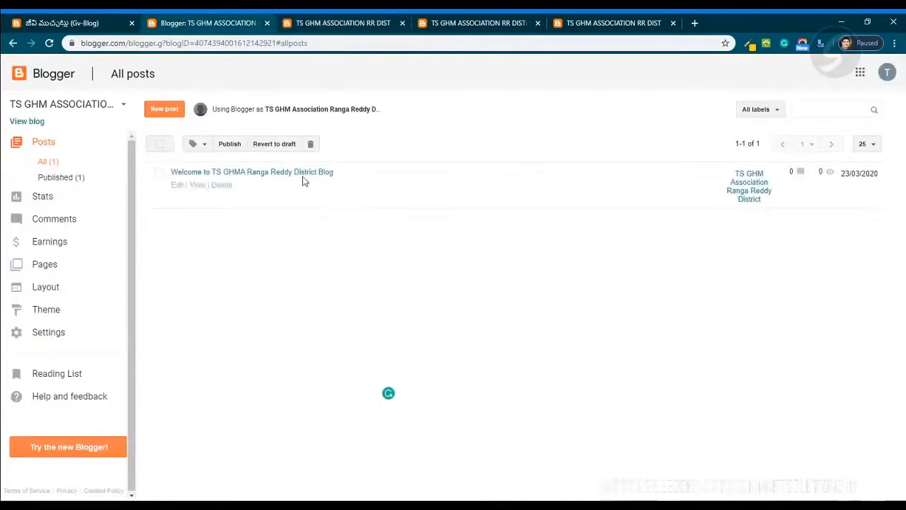
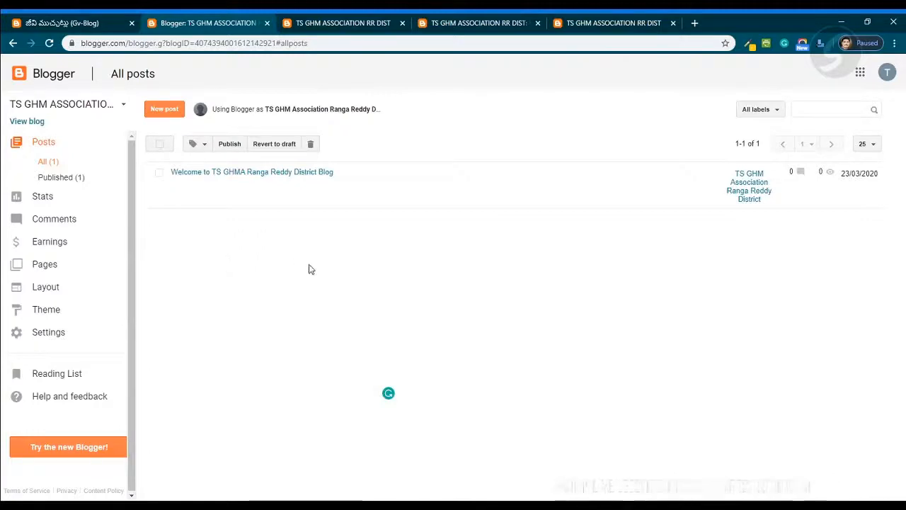
# - Switch among the Blogger dashboard and blog page tabs and restore the browser window size
pyautogui.click(343, 27)
pyautogui.click(227, 29)
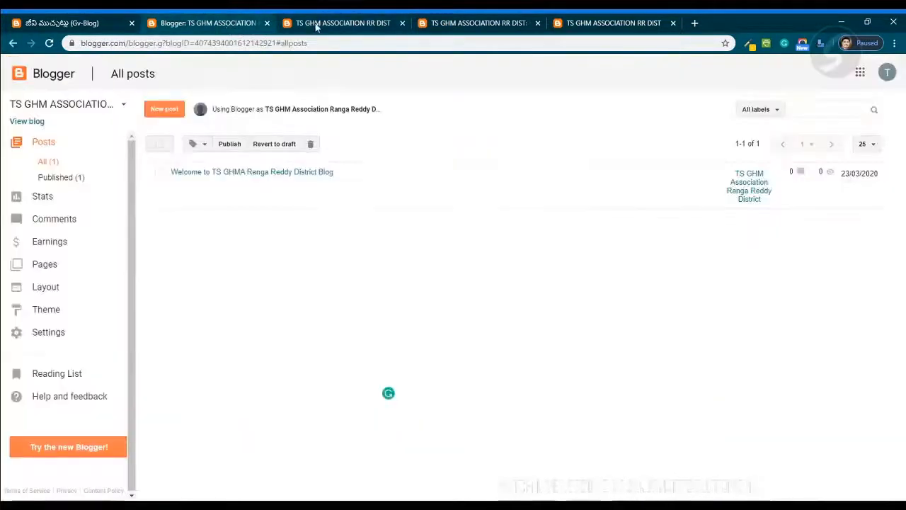
pyautogui.click(315, 27)
pyautogui.click(437, 29)
pyautogui.click(601, 21)
pyautogui.click(492, 28)
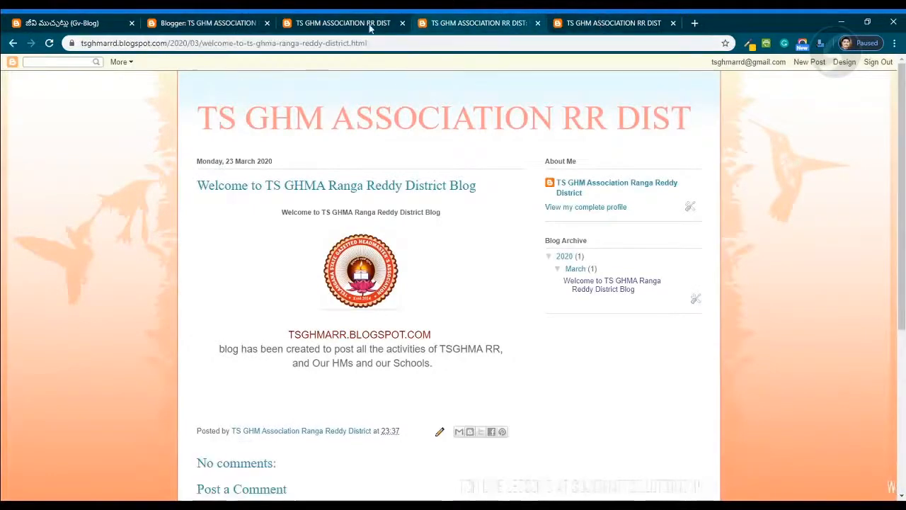
pyautogui.click(368, 27)
pyautogui.click(215, 28)
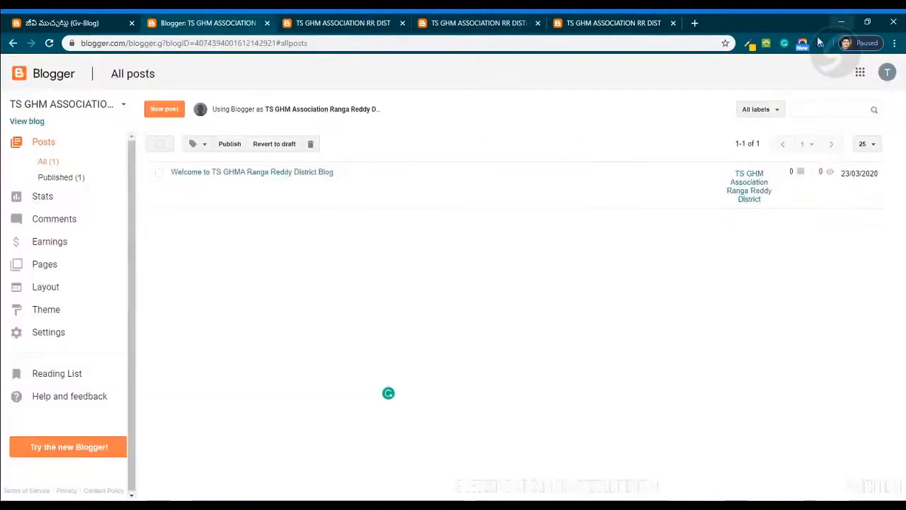
pyautogui.click(870, 23)
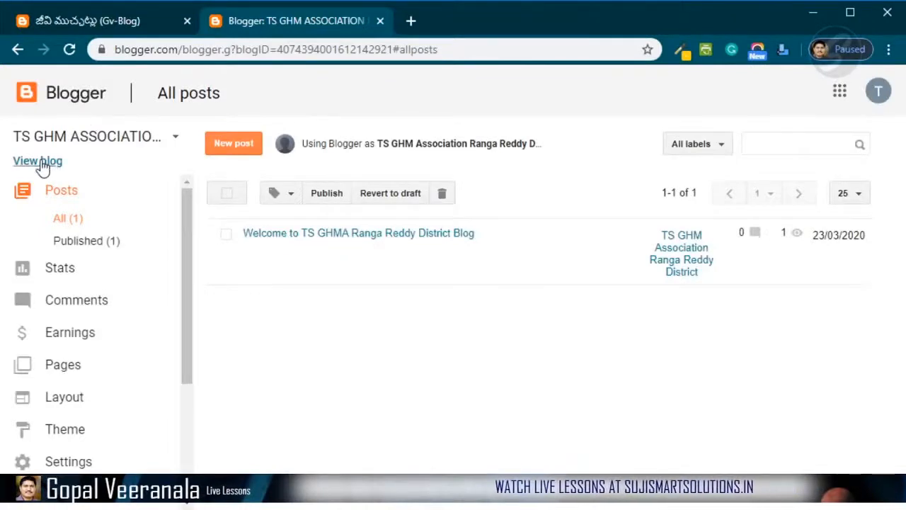
# - Open the blog from the dashboard in a new tab and scroll through its home page
pyautogui.click(40, 162)
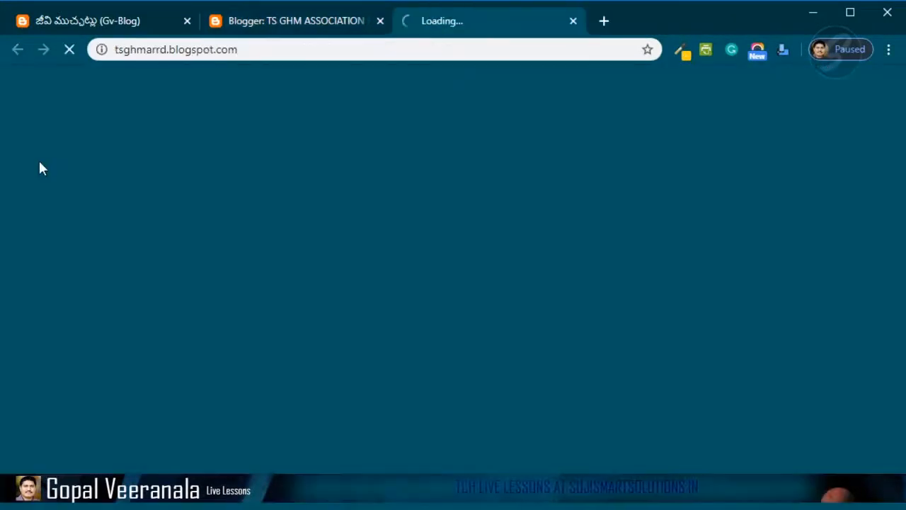
pyautogui.scroll(-5, 538, 344)
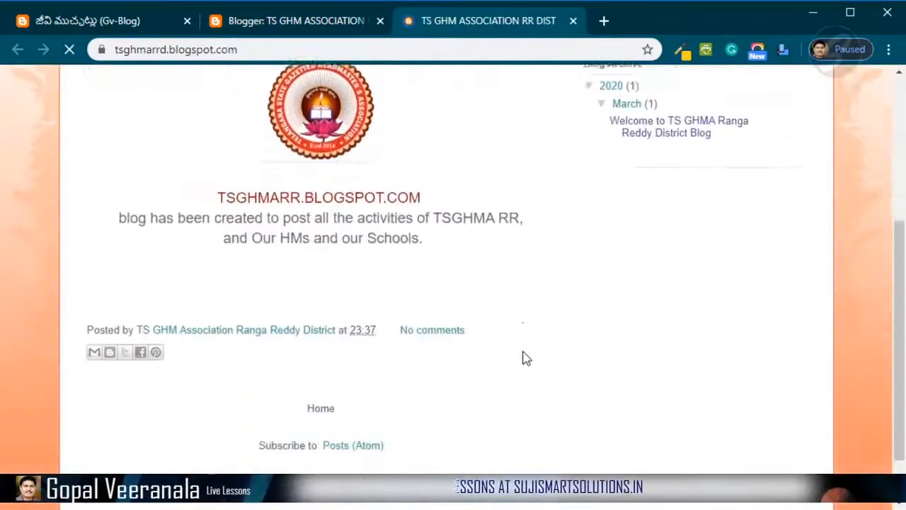
pyautogui.scroll(5, 615, 425)
# - Switch between the dashboard and the blog home page tab, scrolling through the blog post
pyautogui.click(299, 21)
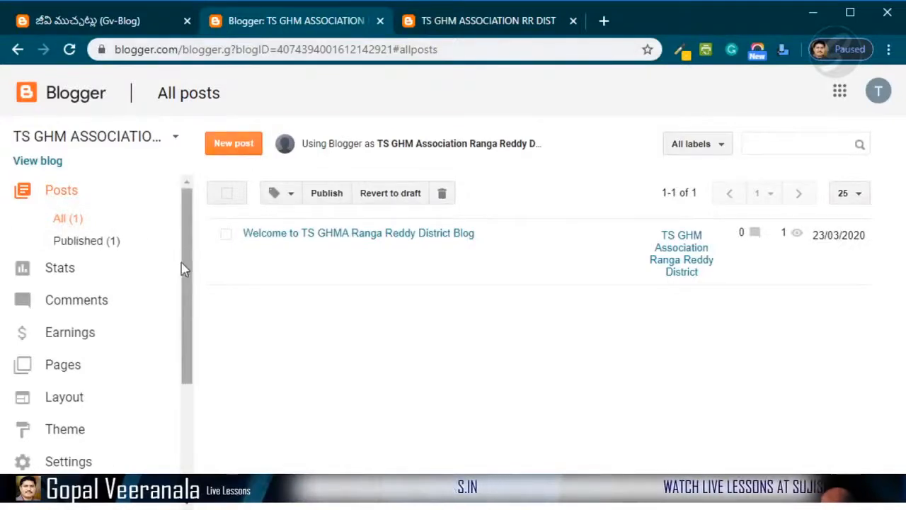
pyautogui.click(495, 21)
pyautogui.scroll(-3, 840, 425)
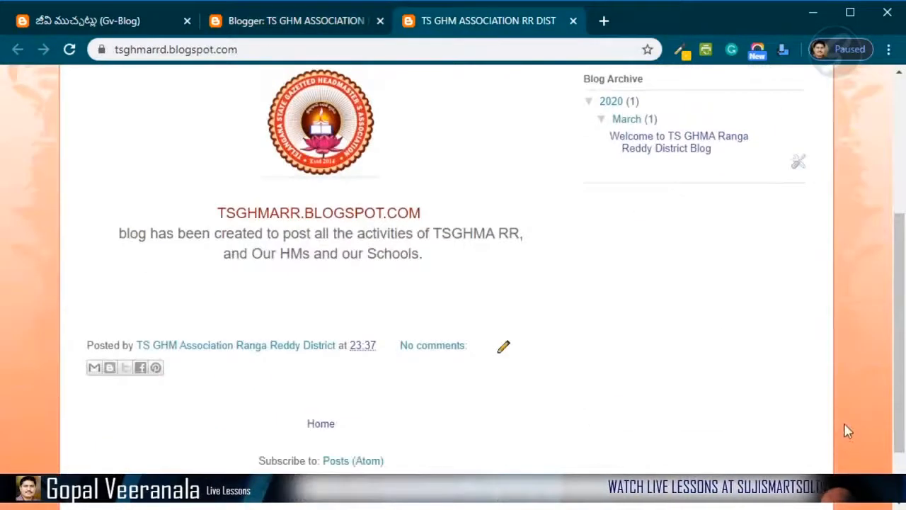
pyautogui.scroll(4, 848, 429)
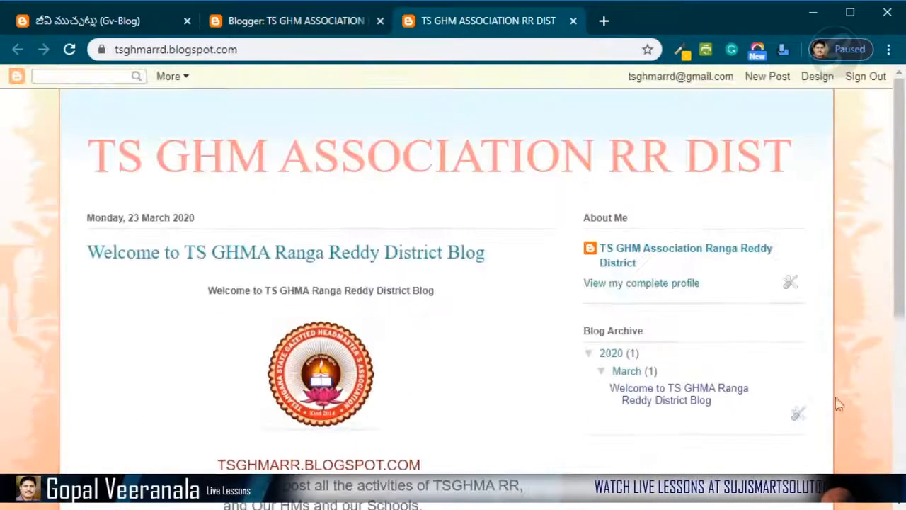
# - Open the blog's Theme page from the dashboard and maximize the browser window
pyautogui.click(295, 24)
pyautogui.scroll(-3, 68, 340)
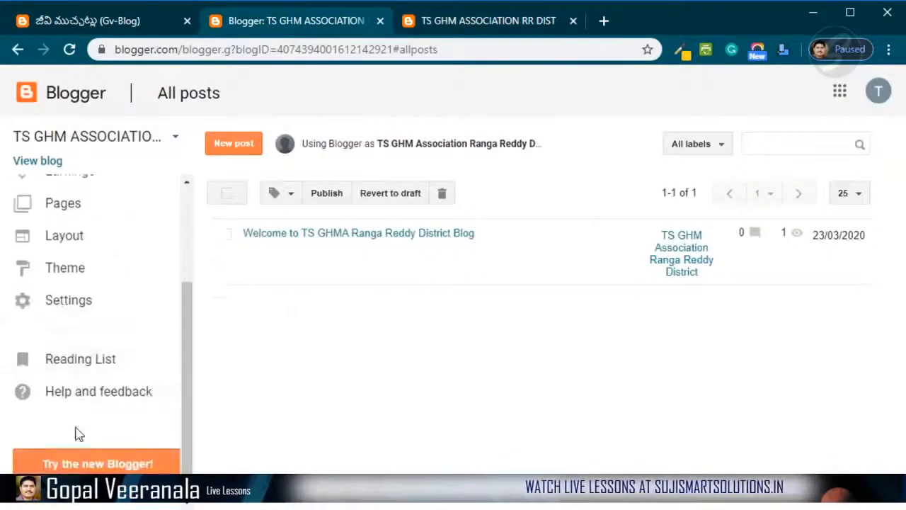
pyautogui.click(65, 270)
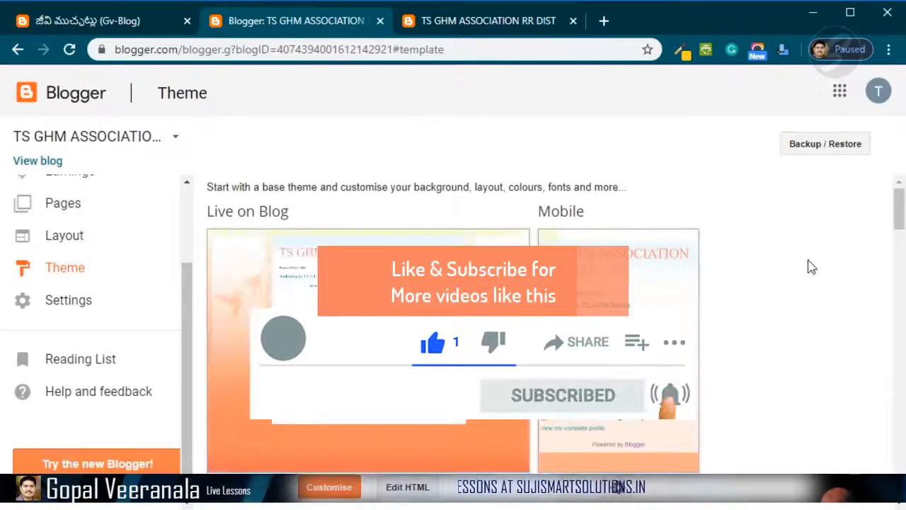
pyautogui.click(851, 12)
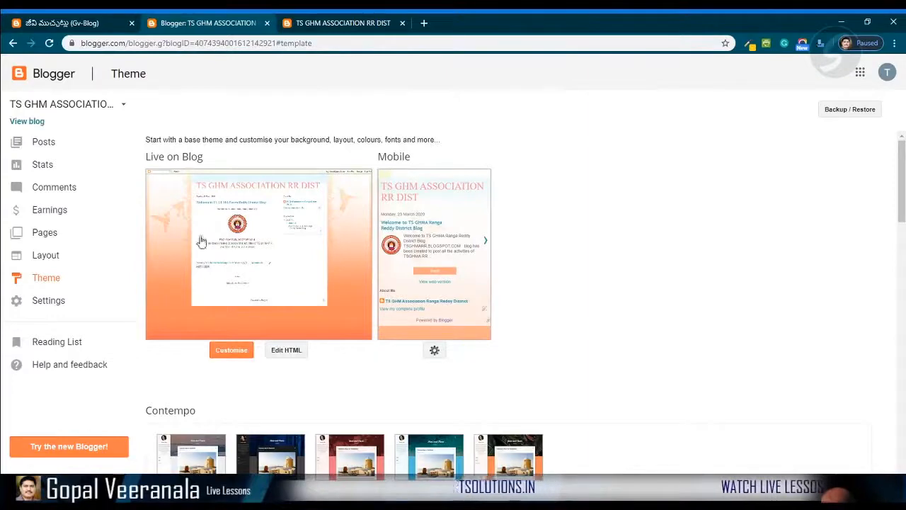
# - Browse the theme gallery from Contempo down through Simple and Dynamic Views
pyautogui.scroll(-3, 439, 199)
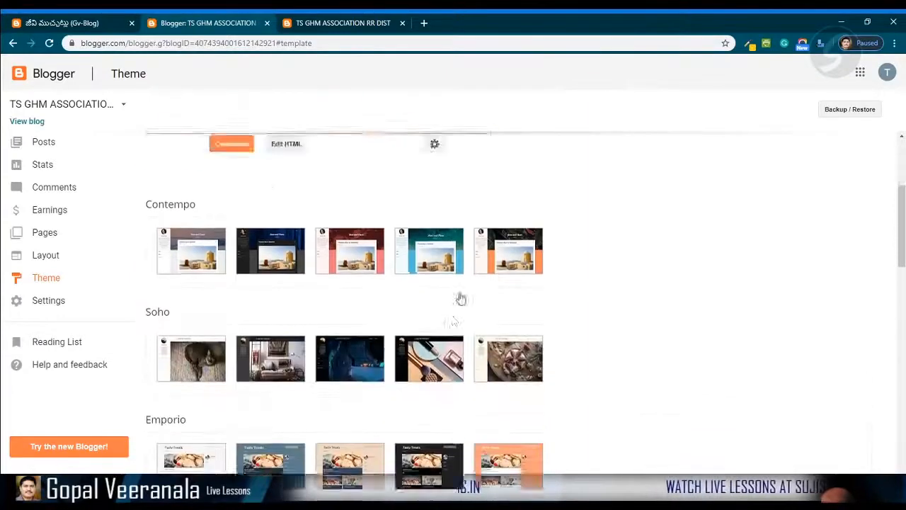
pyautogui.scroll(2, 460, 298)
pyautogui.scroll(1, 210, 259)
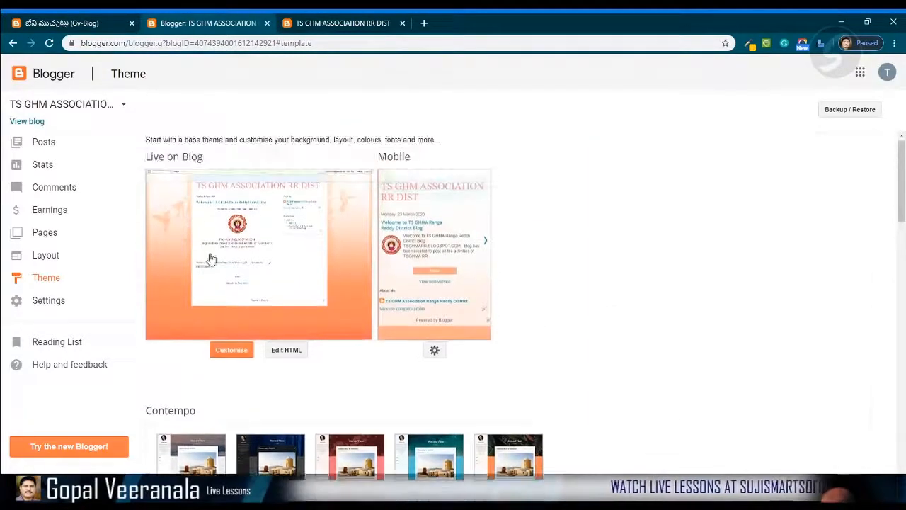
pyautogui.scroll(-3, 553, 313)
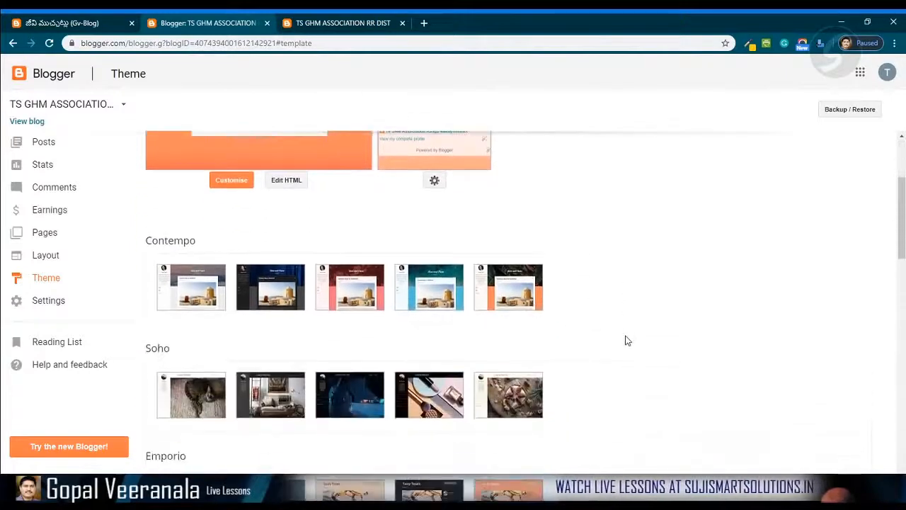
pyautogui.scroll(-1, 625, 340)
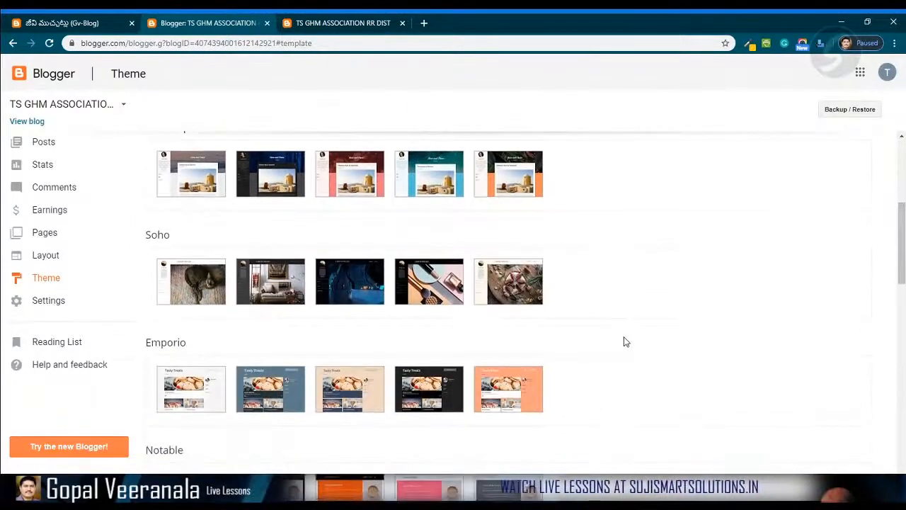
pyautogui.scroll(-2, 621, 344)
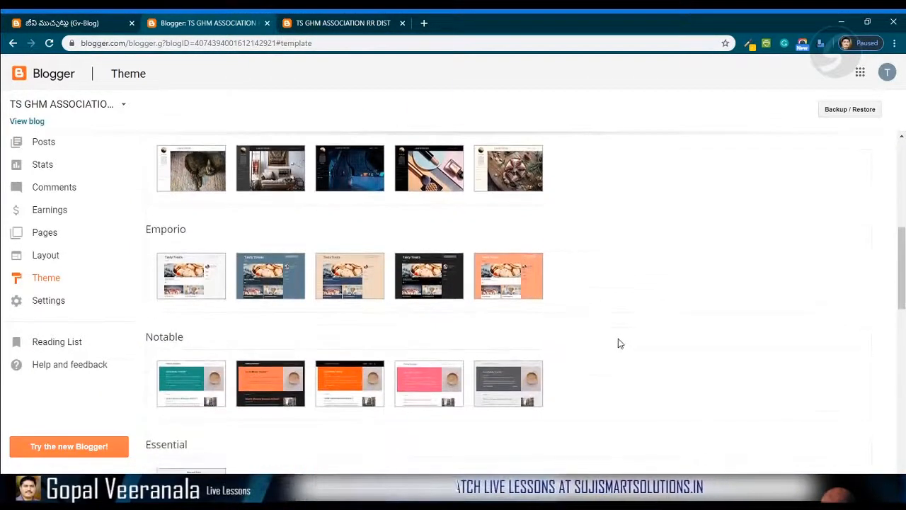
pyautogui.scroll(-3, 618, 343)
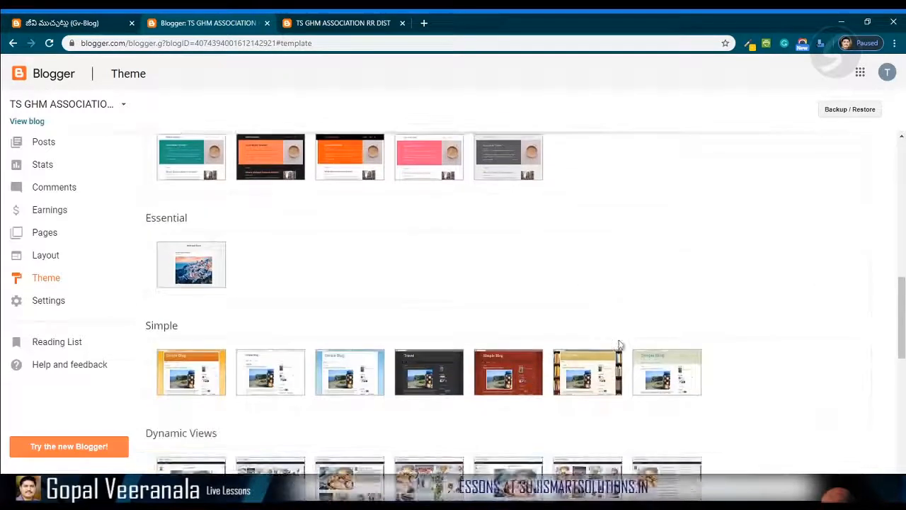
pyautogui.scroll(-1, 784, 380)
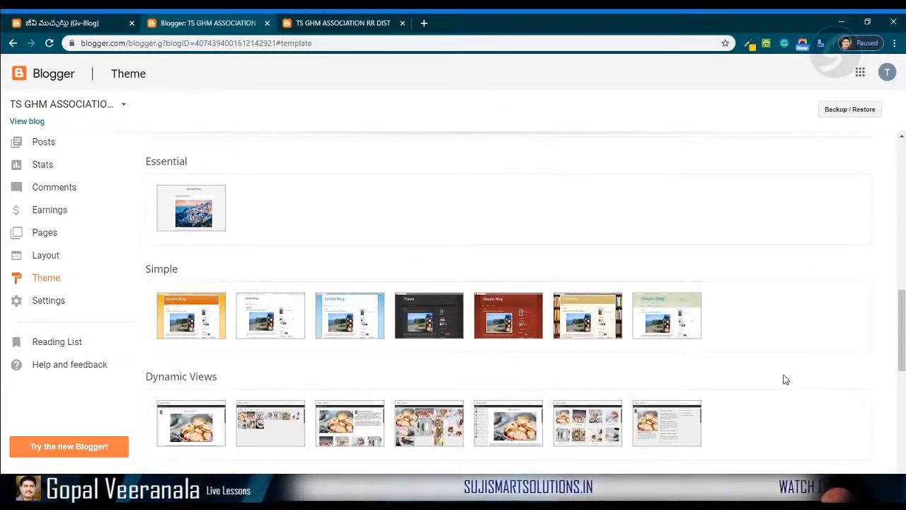
# - Preview the bookshelf-style Simple theme on the blog, scroll through it, and close the preview
pyautogui.click(560, 320)
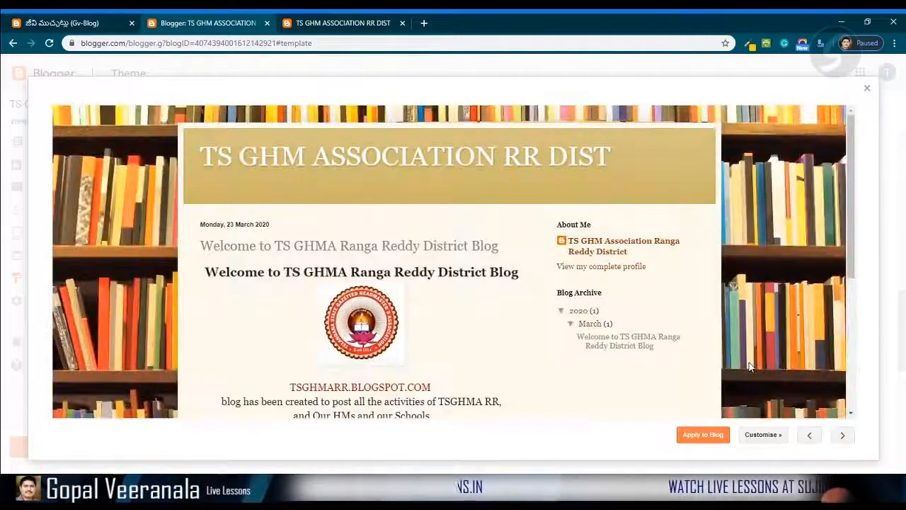
pyautogui.scroll(-5, 245, 316)
pyautogui.scroll(5, 298, 312)
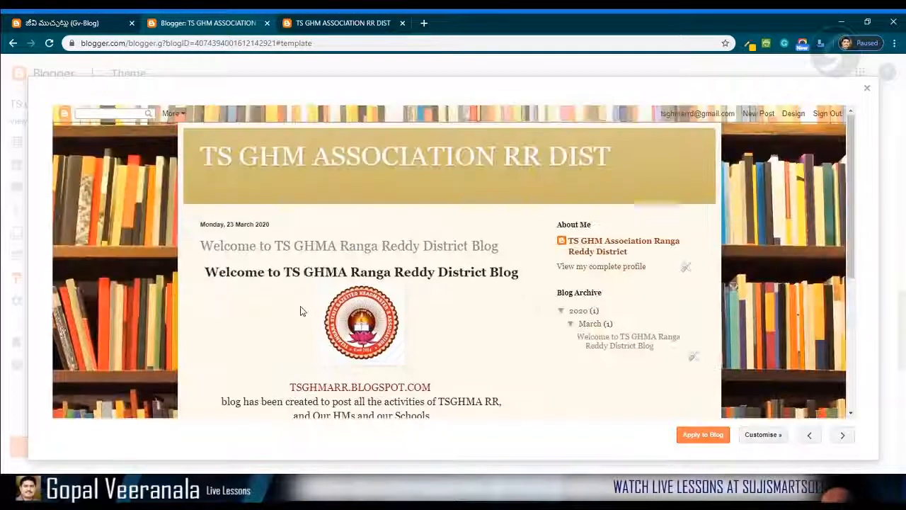
pyautogui.scroll(-3, 300, 311)
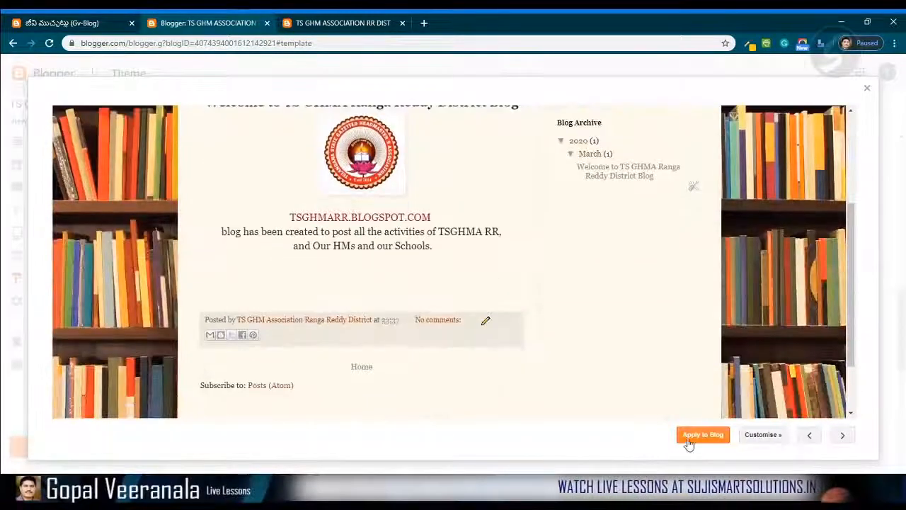
pyautogui.scroll(3, 582, 338)
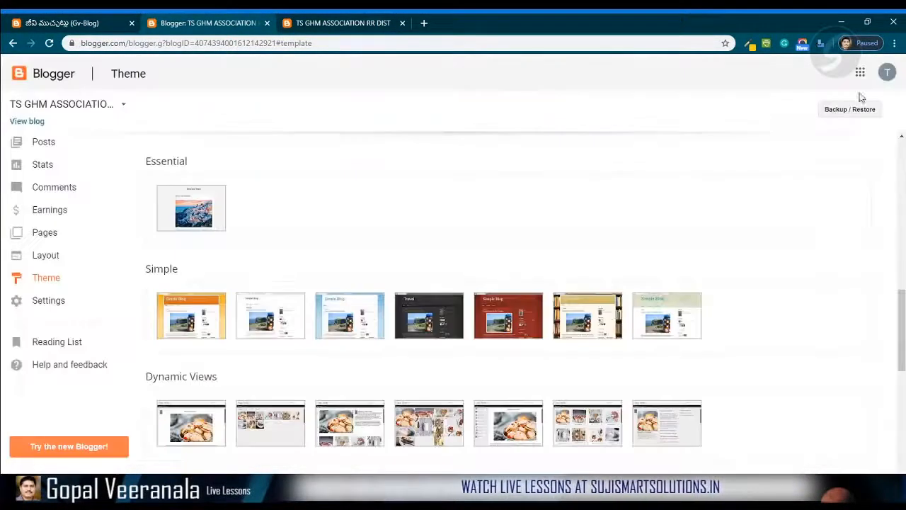
pyautogui.click(867, 89)
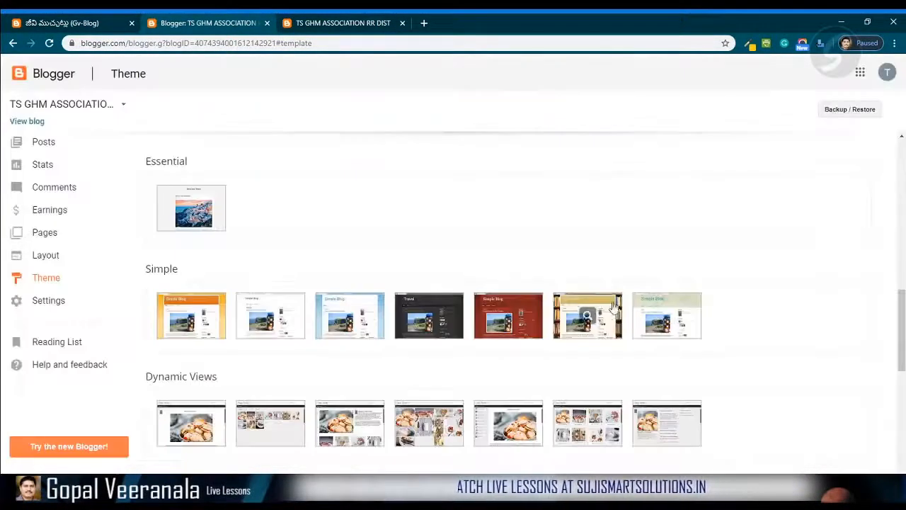
# - Preview the second Picture Window theme variant on the blog and close the preview
pyautogui.scroll(-4, 799, 364)
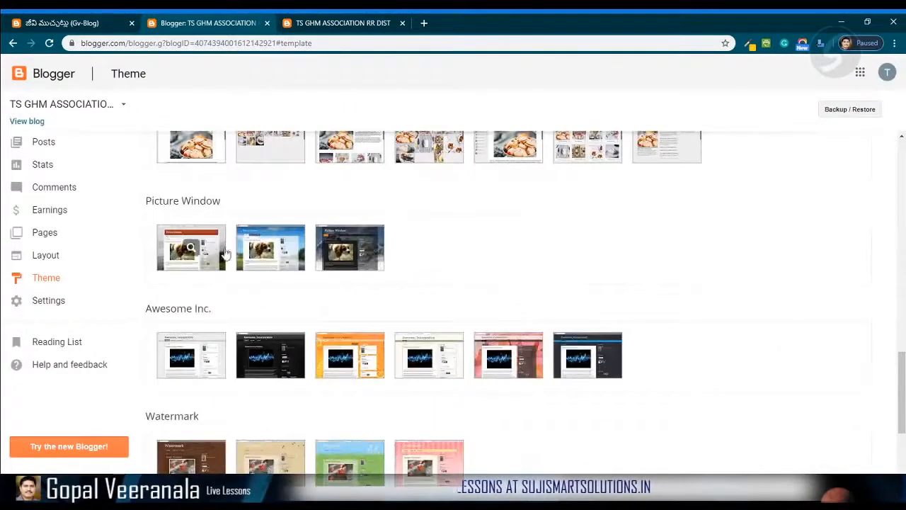
pyautogui.click(257, 256)
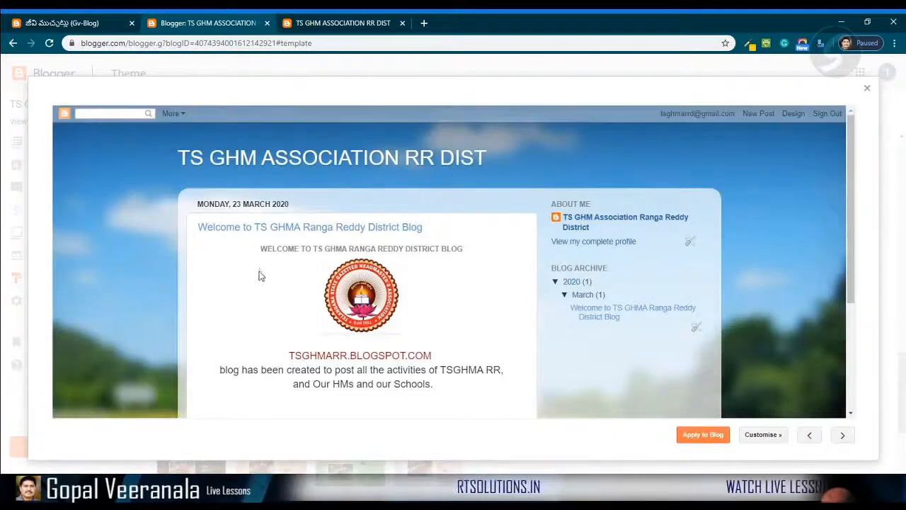
pyautogui.scroll(-3, 258, 277)
pyautogui.scroll(3, 258, 276)
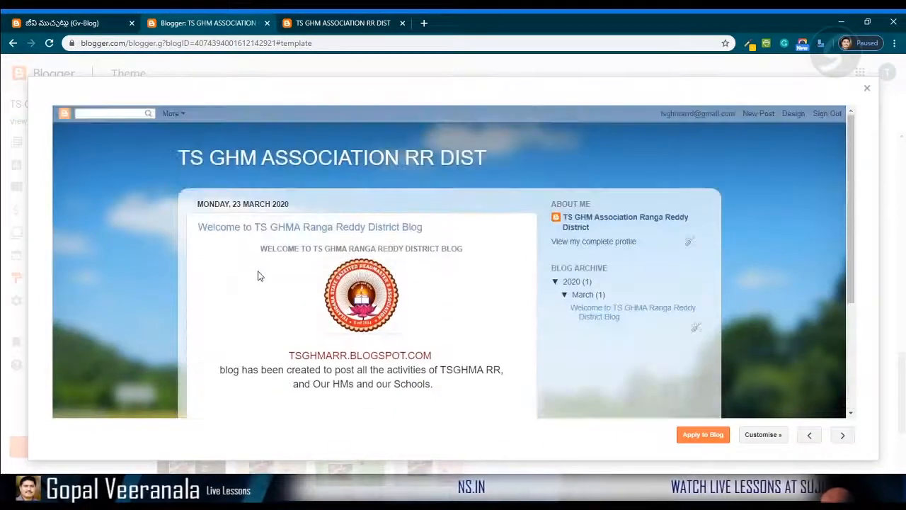
pyautogui.click(867, 88)
# - Scroll through the remaining theme gallery back to the top, then return to the blog home page tab
pyautogui.scroll(5, 607, 271)
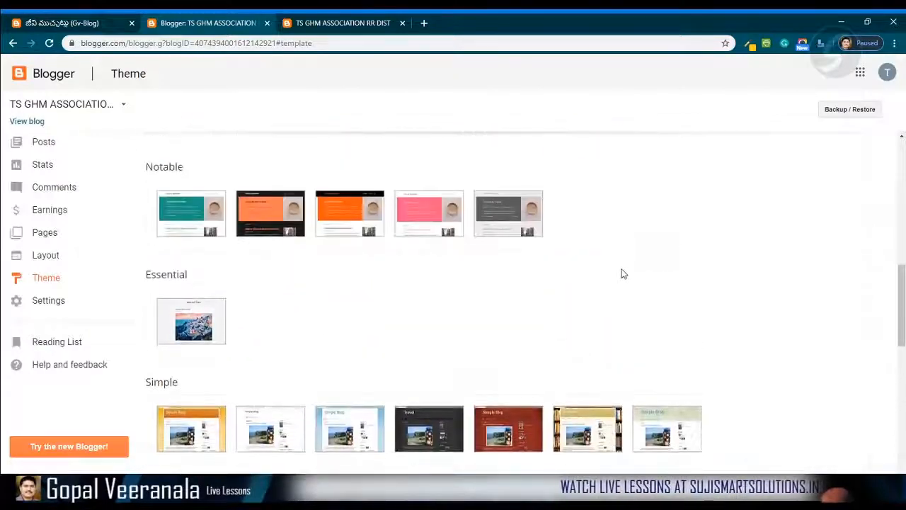
pyautogui.scroll(-10, 621, 273)
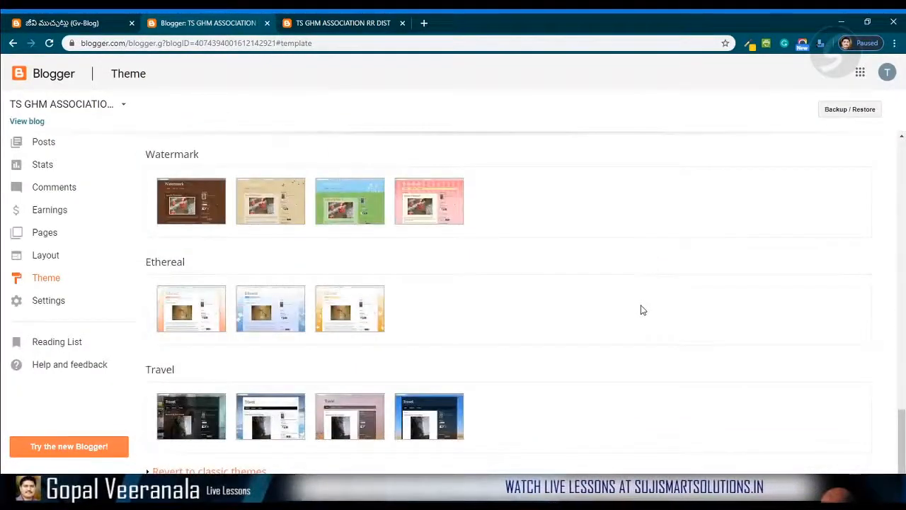
pyautogui.scroll(15, 647, 318)
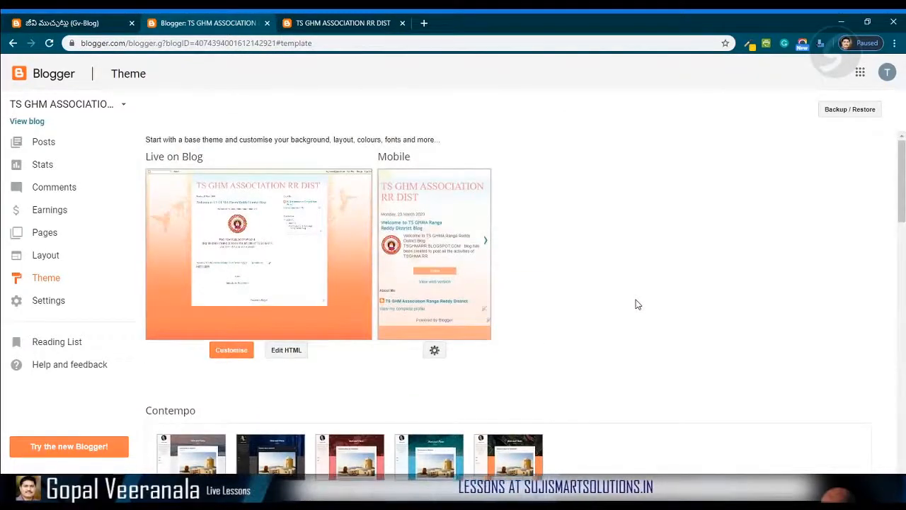
pyautogui.scroll(-3, 676, 310)
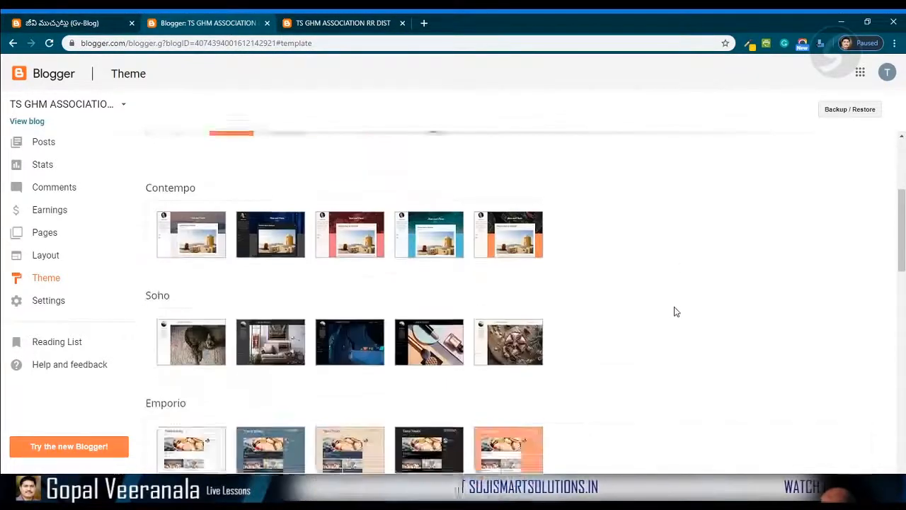
pyautogui.scroll(2, 675, 309)
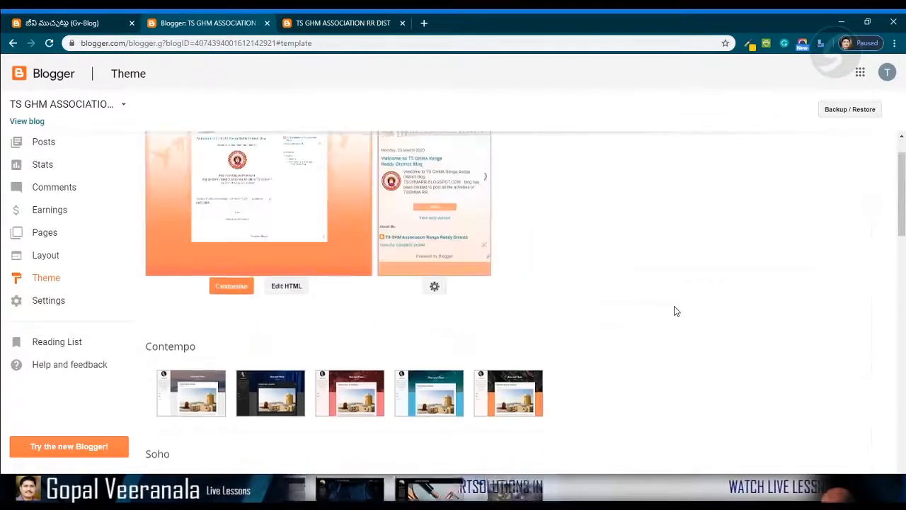
pyautogui.scroll(1, 623, 333)
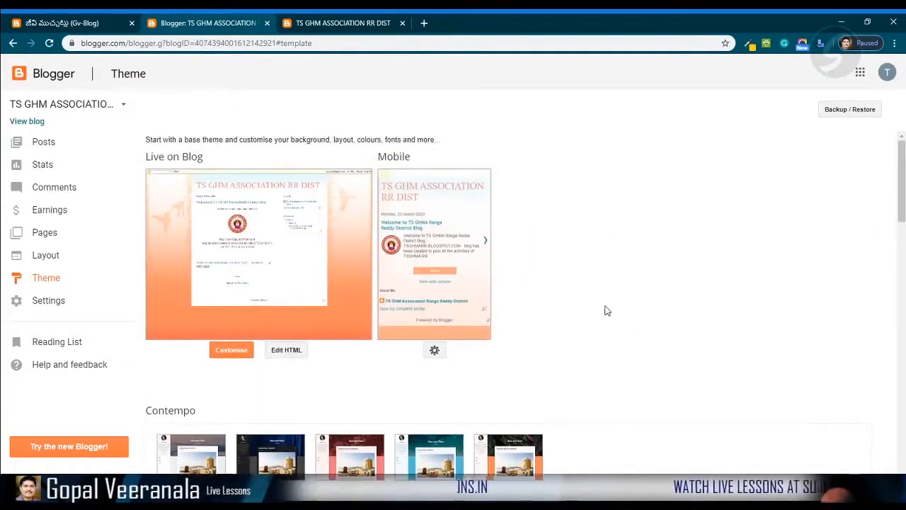
pyautogui.scroll(-3, 605, 310)
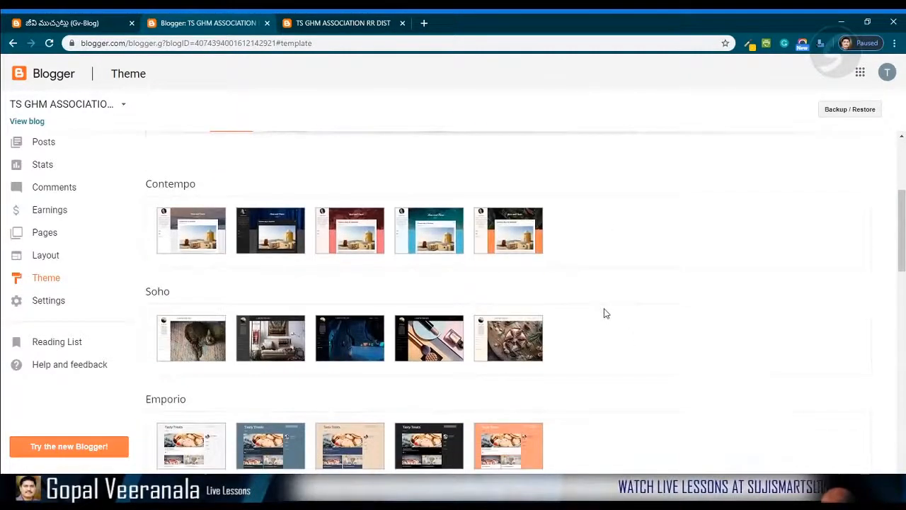
pyautogui.scroll(3, 604, 313)
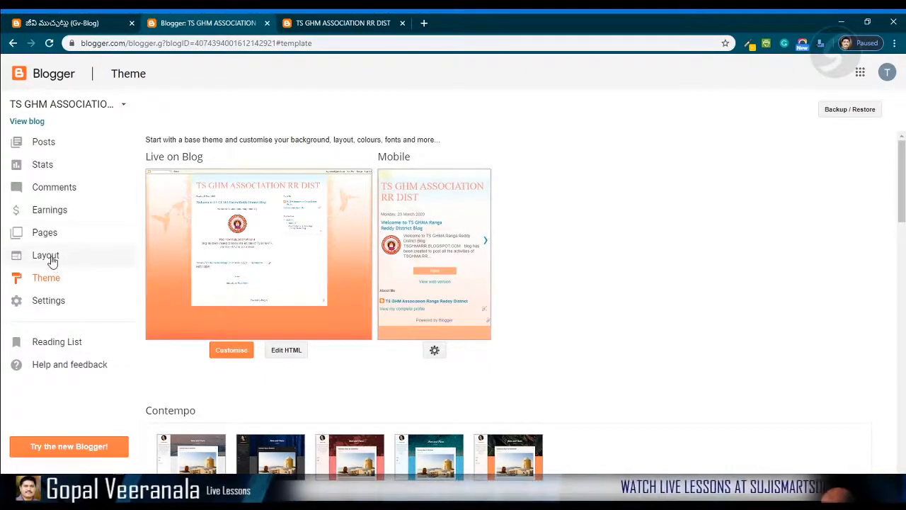
pyautogui.scroll(-10, 663, 417)
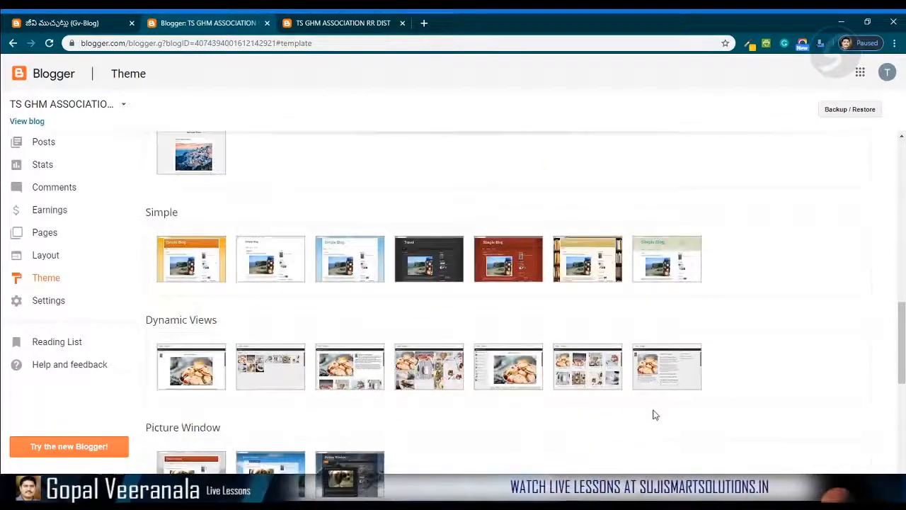
pyautogui.scroll(3, 405, 390)
pyautogui.scroll(7, 584, 310)
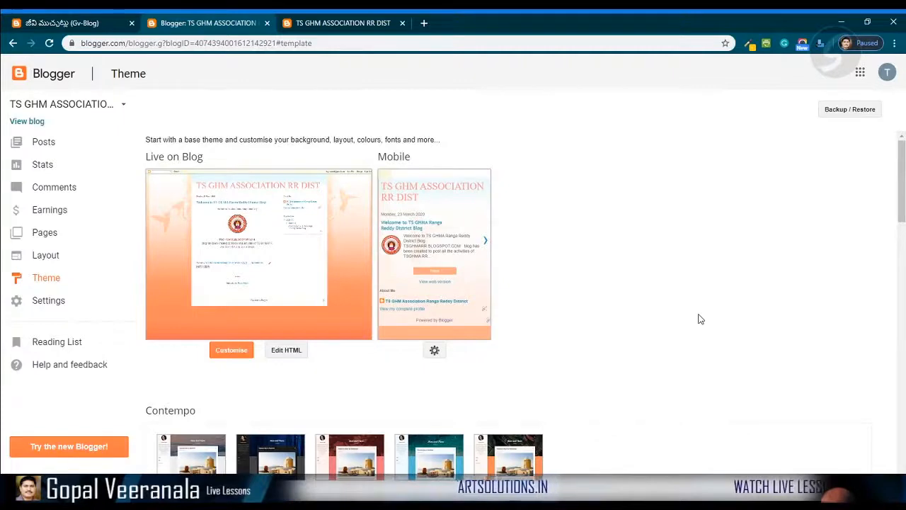
pyautogui.click(344, 23)
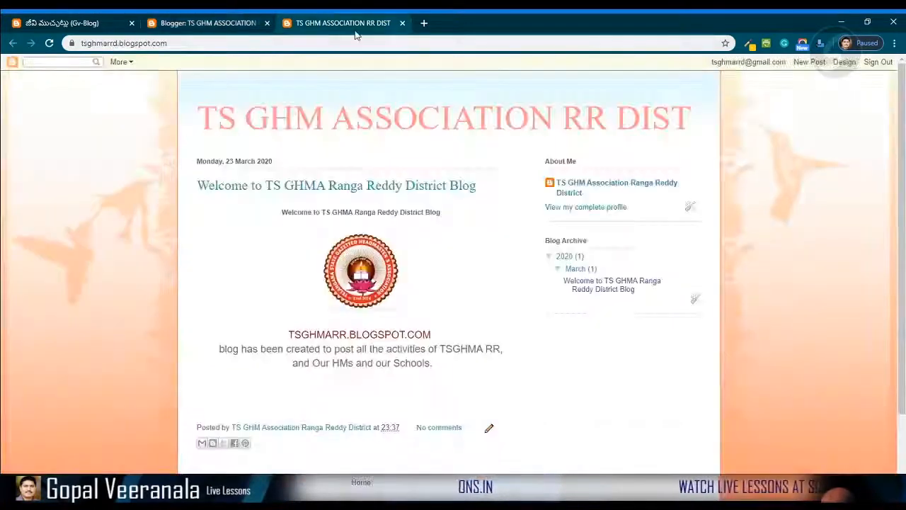